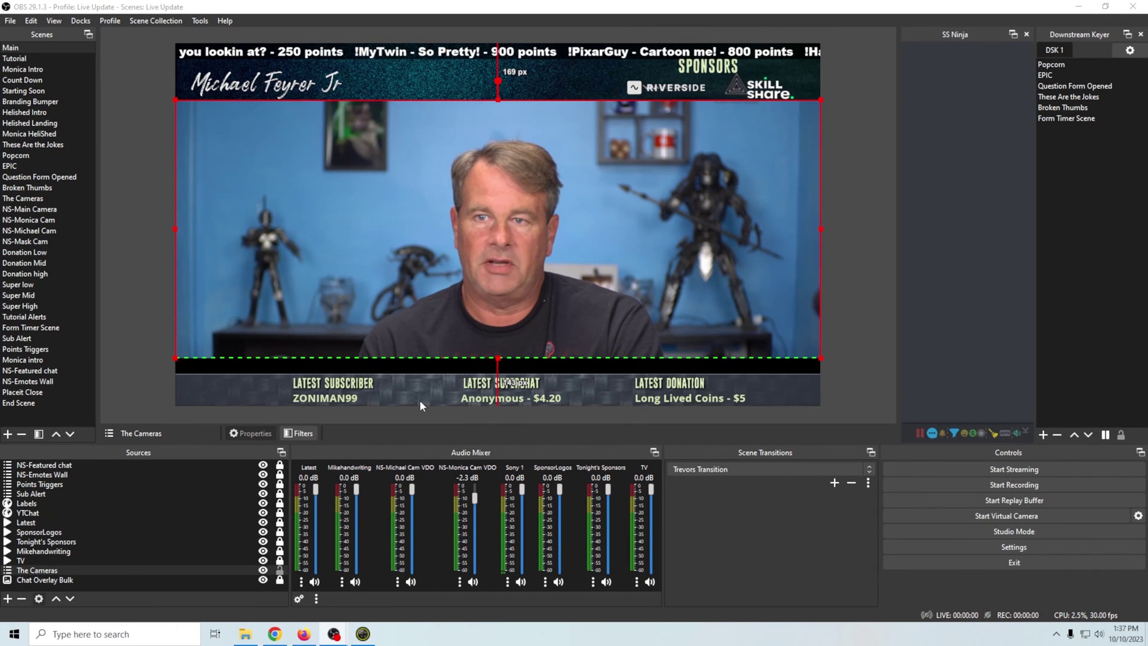
- Open Snipping Tool and capture a rectangular snip of the whole OBS preview canvas, from header banner to footer labels
left_click(113, 630)
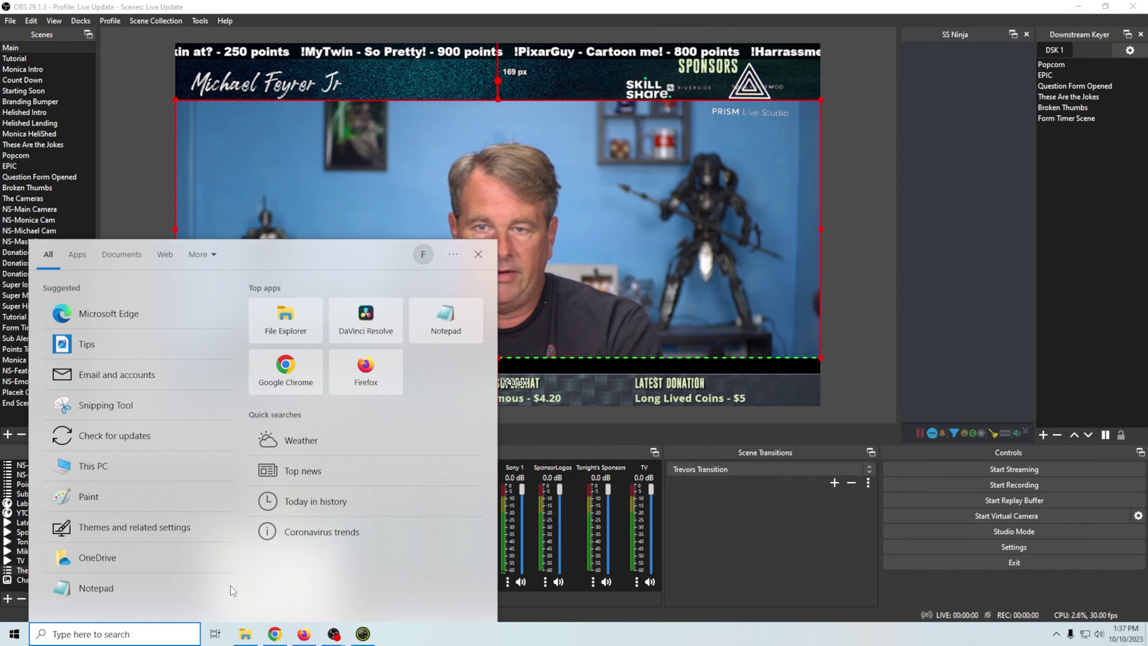
left_click(126, 404)
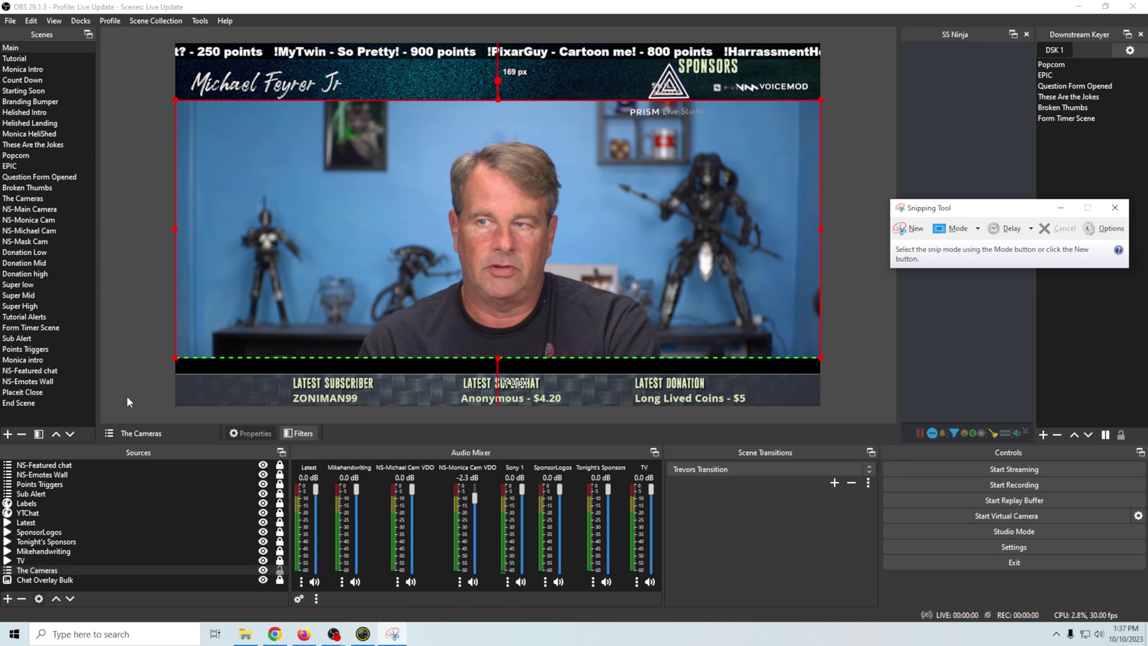
left_click(907, 229)
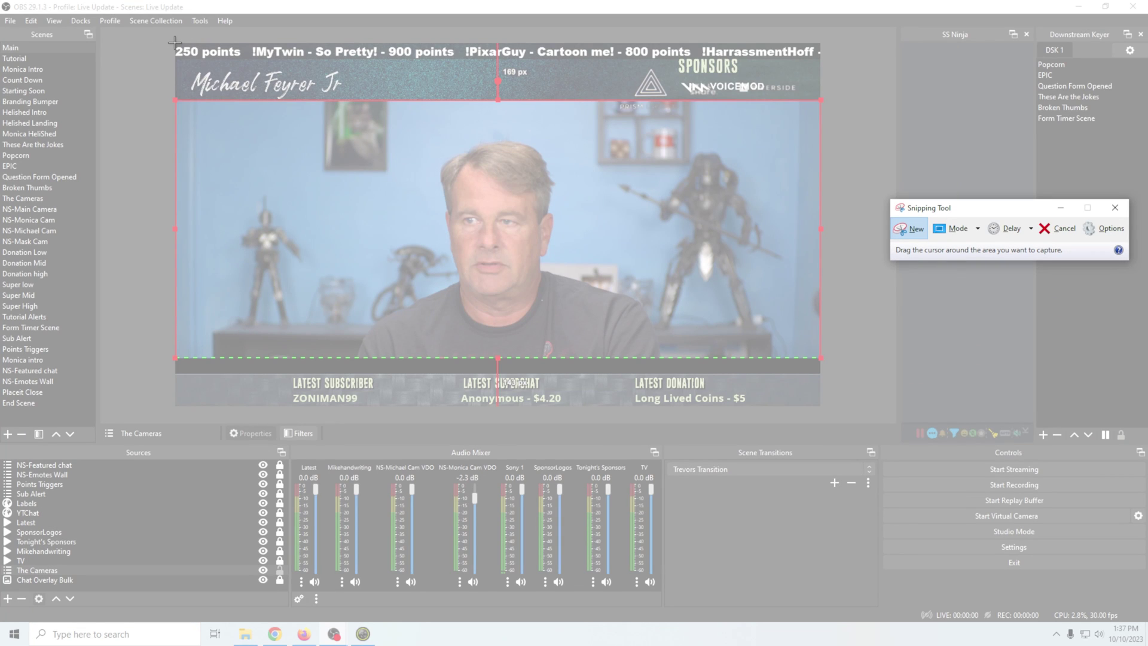
left_click_drag(174, 41, 821, 406)
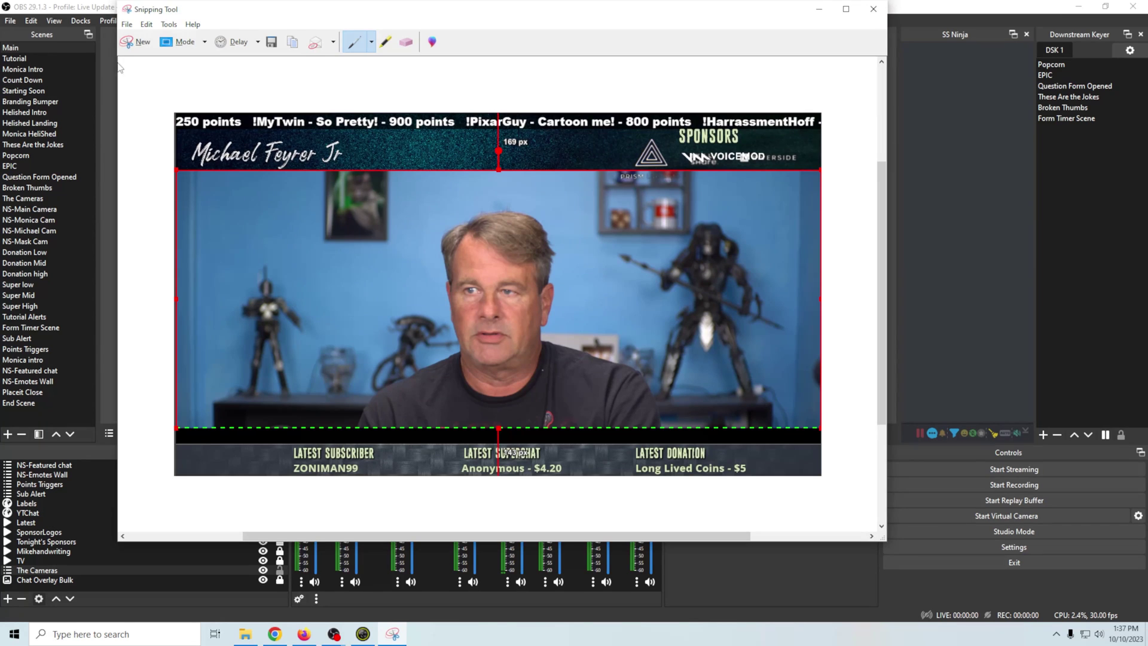
- Save the snip as a PNG file named "Main ca"
left_click(128, 27)
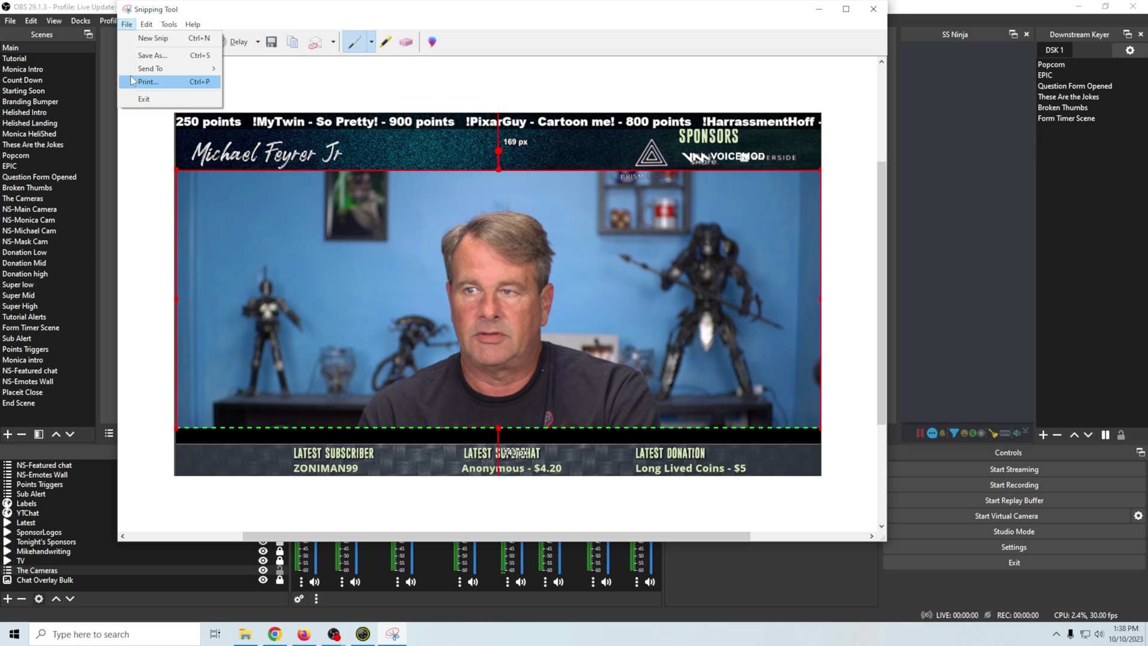
left_click(150, 55)
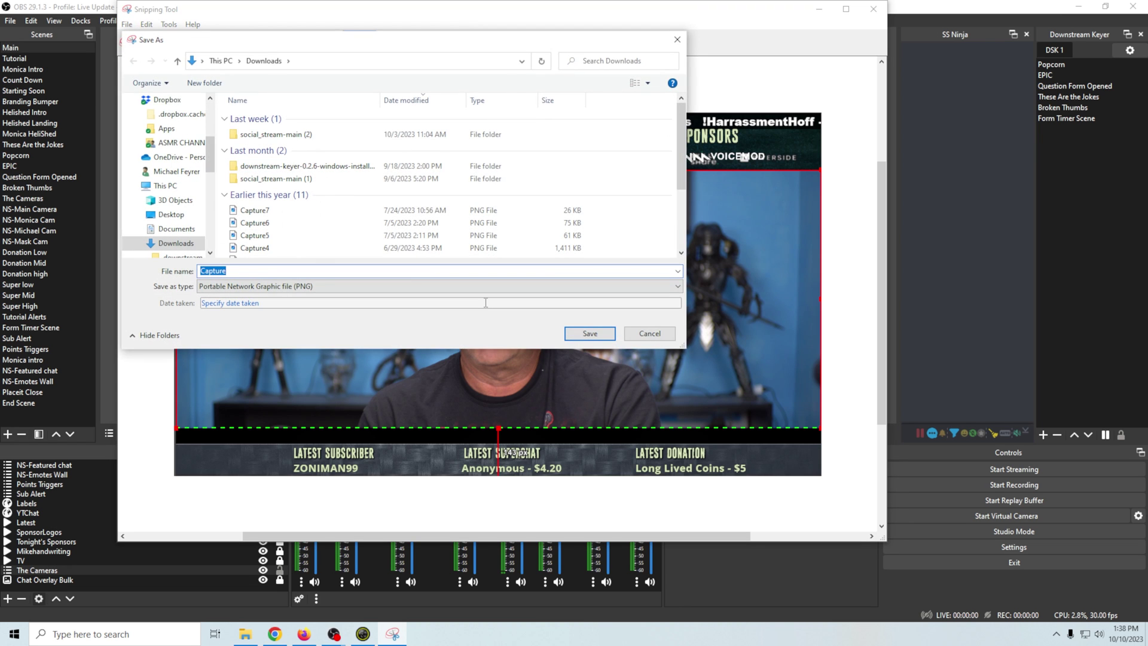
type("Main ca")
key("Return")
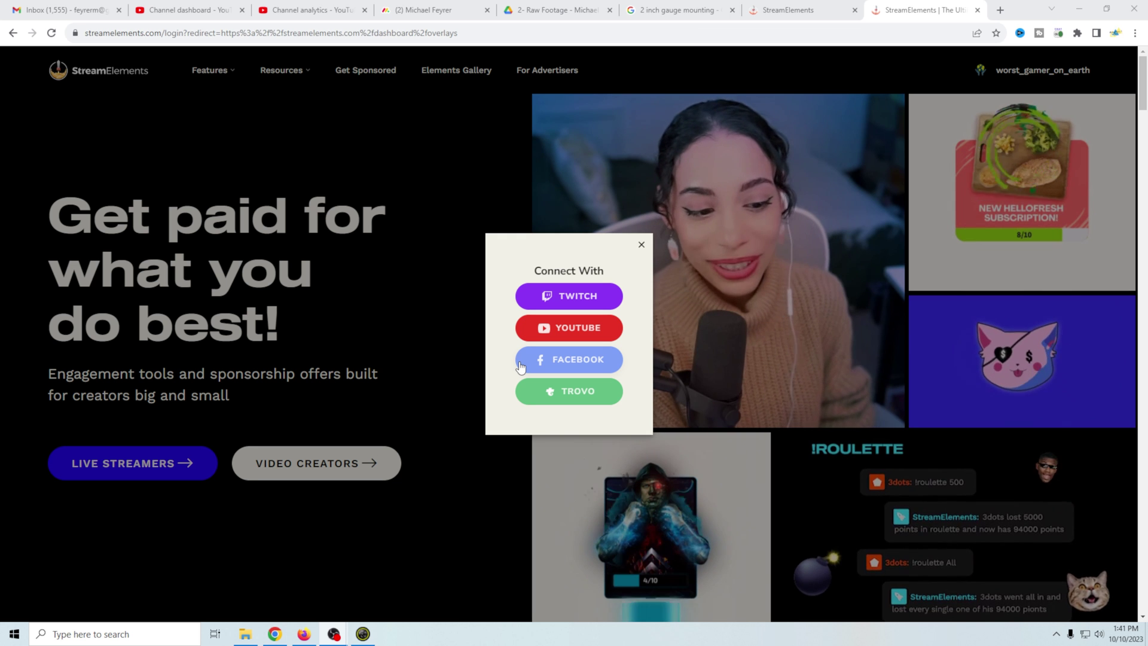
- Sign in to StreamElements through YouTube, choosing the first Google account offered
left_click(571, 330)
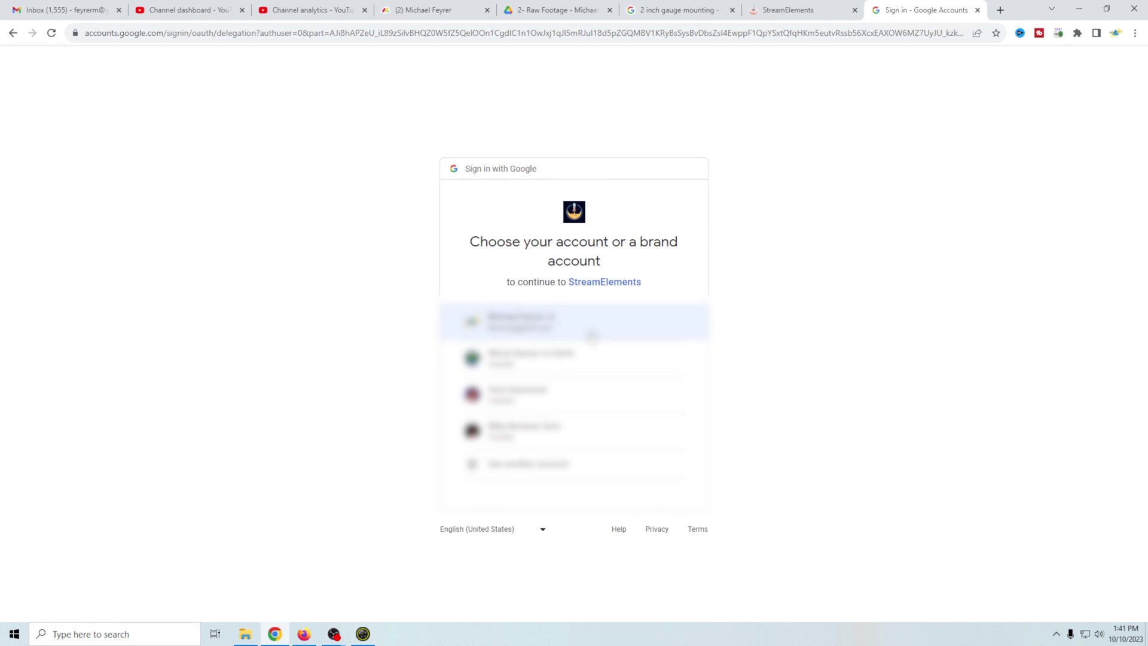
left_click(591, 332)
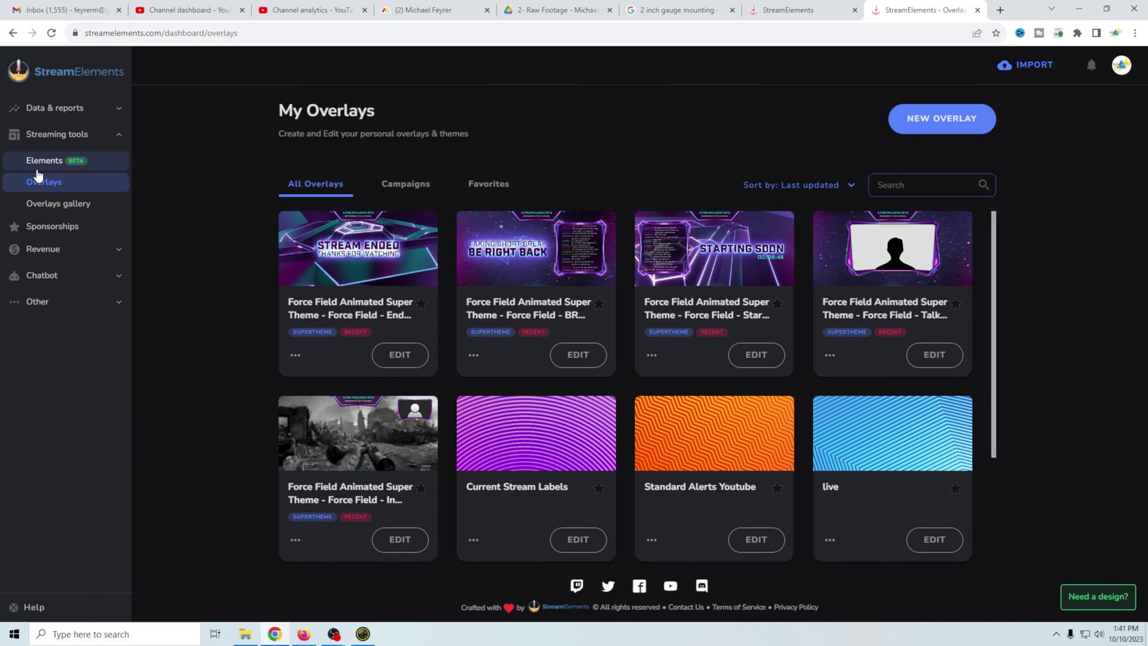
- Create a new overlay from My Overlays with a resolution of 1080p
scroll(465, 457, "down", 6)
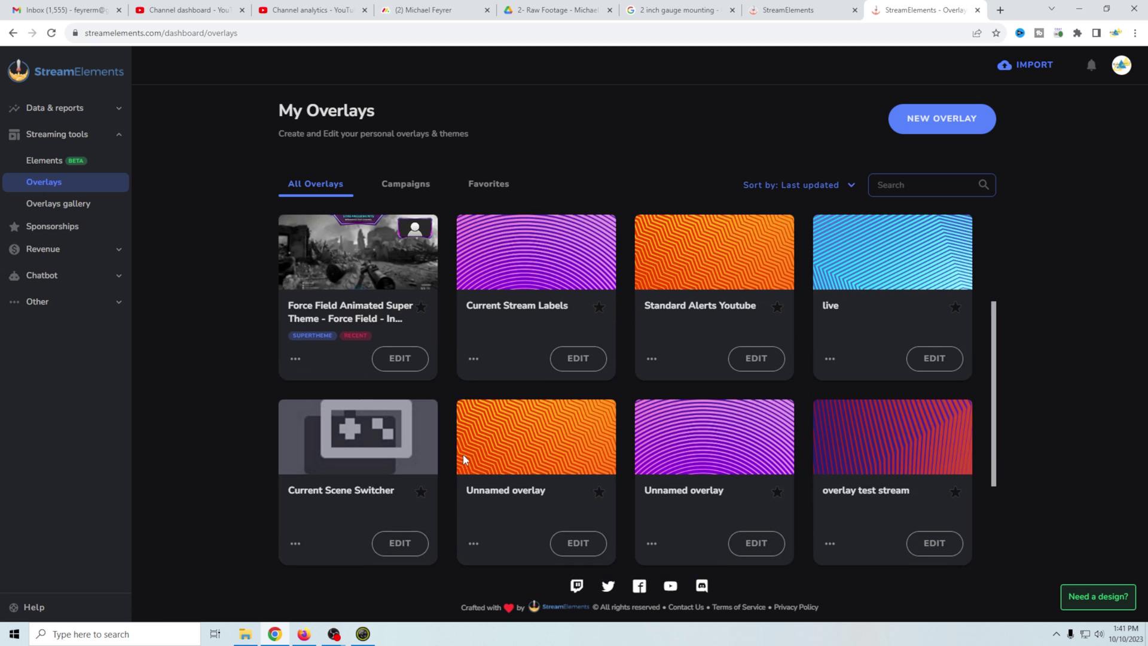
scroll(465, 457, "up", 2)
scroll(465, 457, "down", 4)
scroll(465, 457, "down", 4)
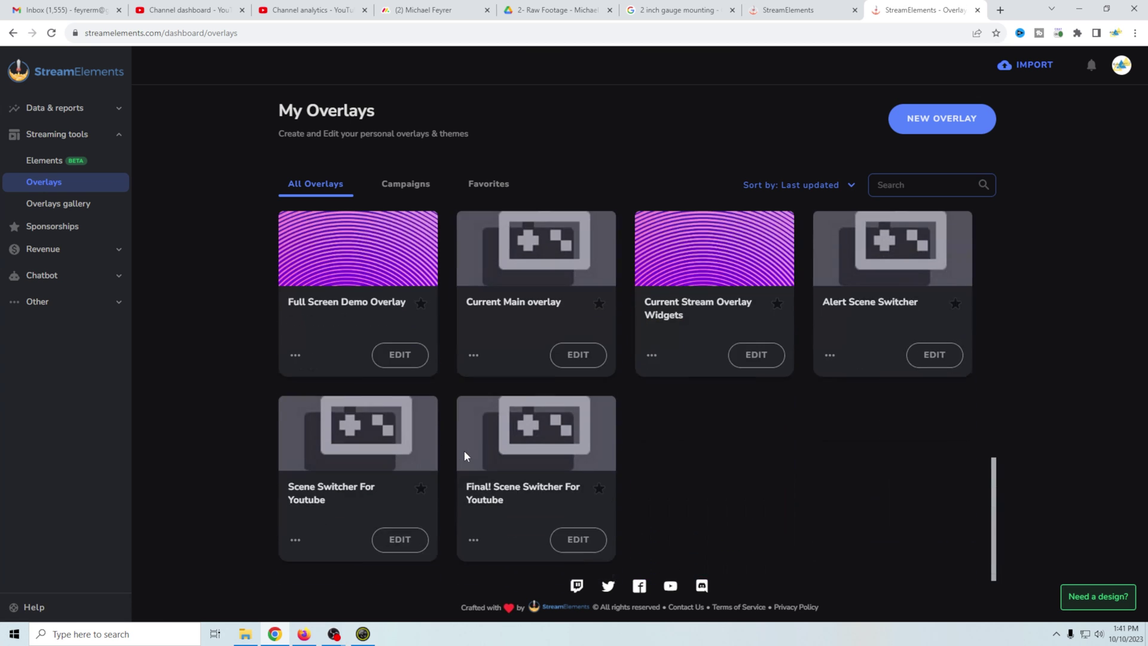
scroll(465, 454, "up", 3)
scroll(466, 453, "up", 5)
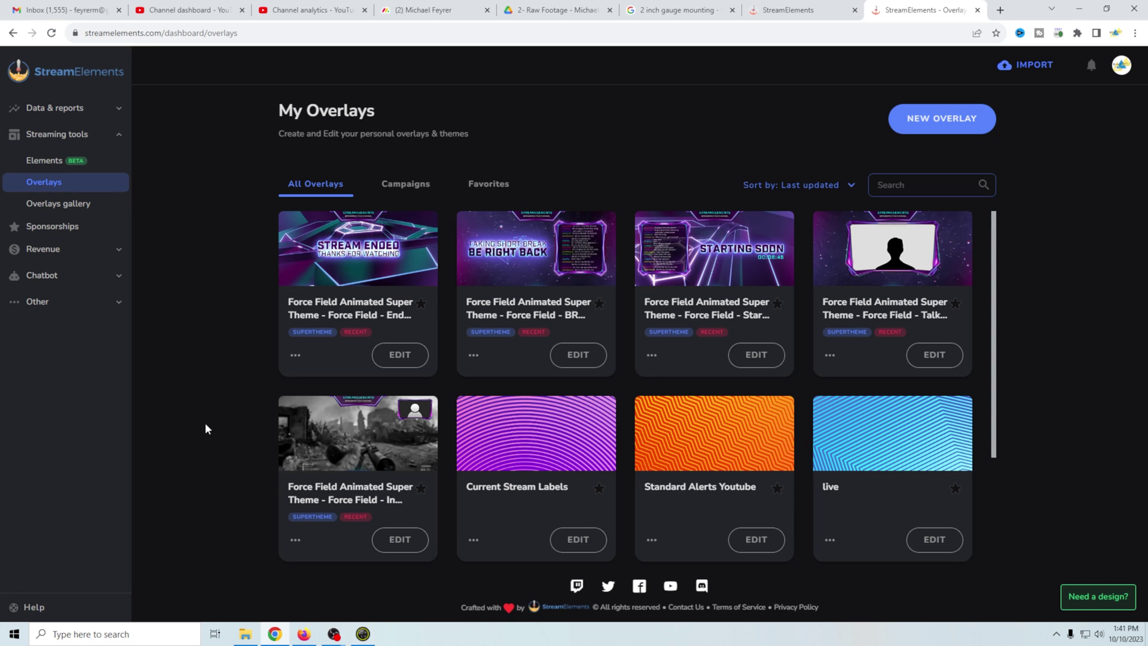
left_click(936, 128)
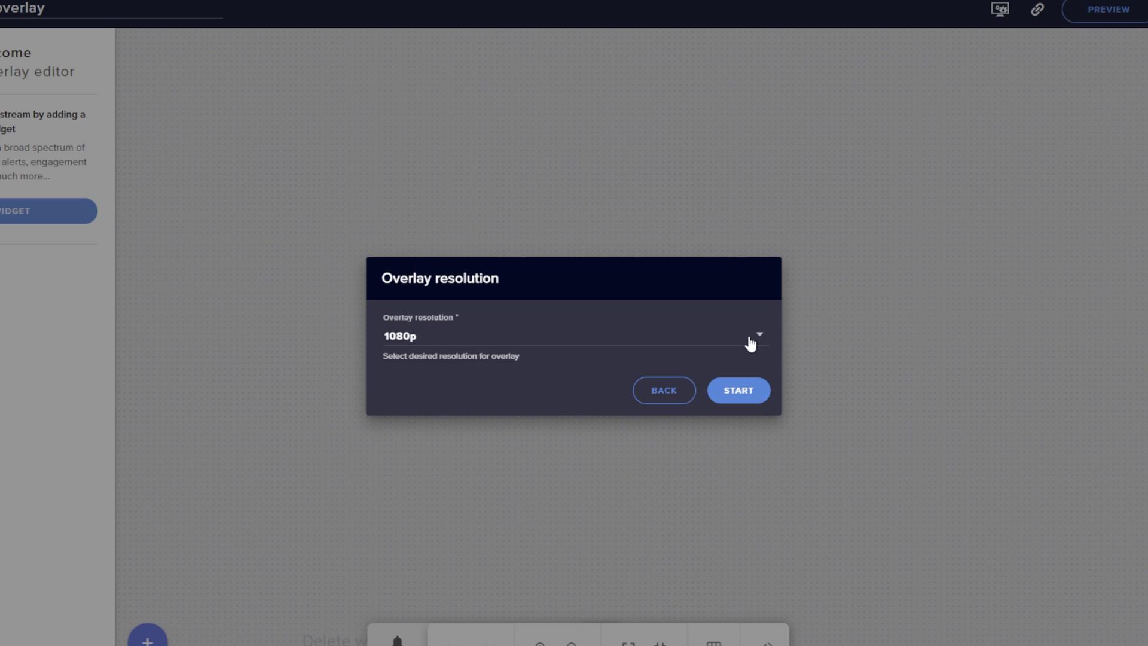
left_click(760, 338)
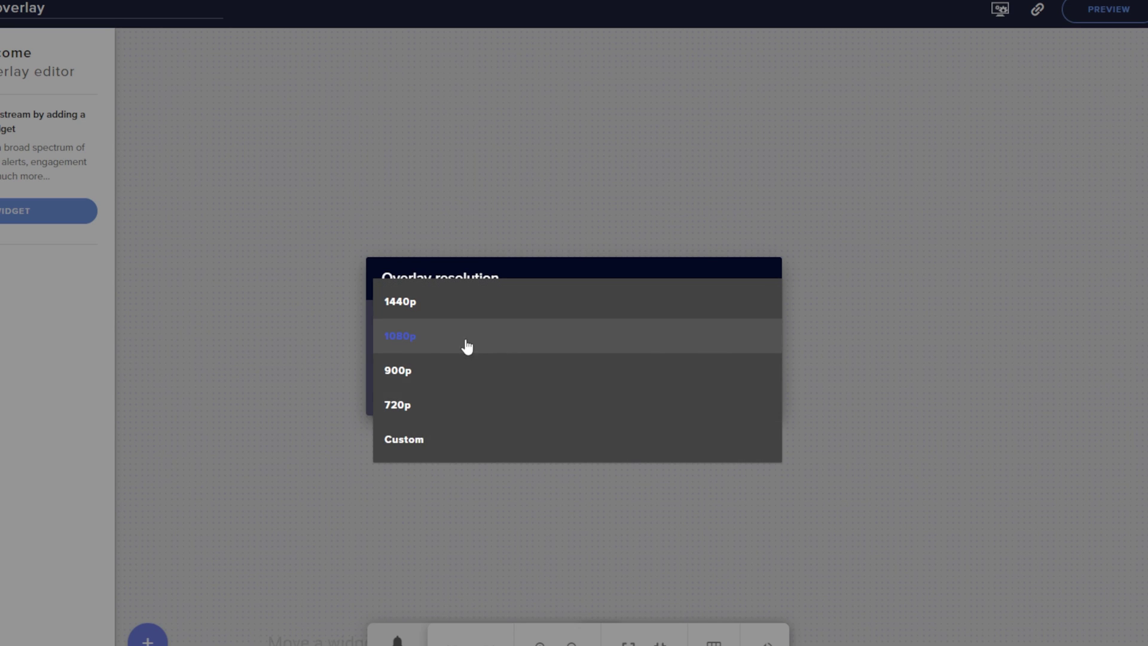
left_click(410, 342)
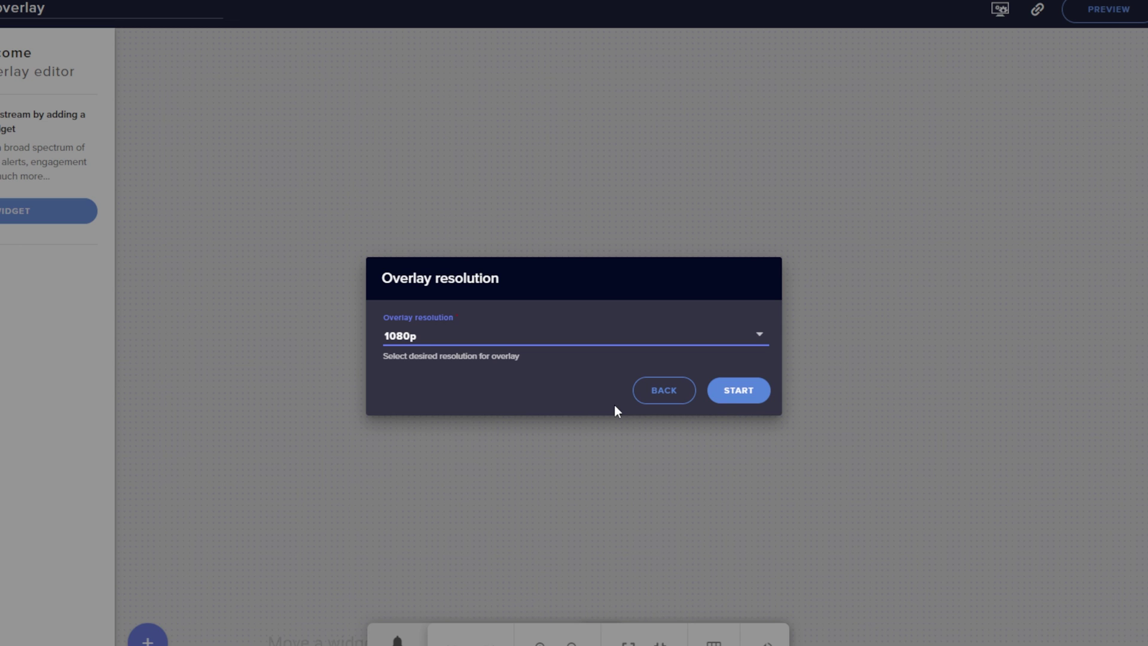
left_click(732, 397)
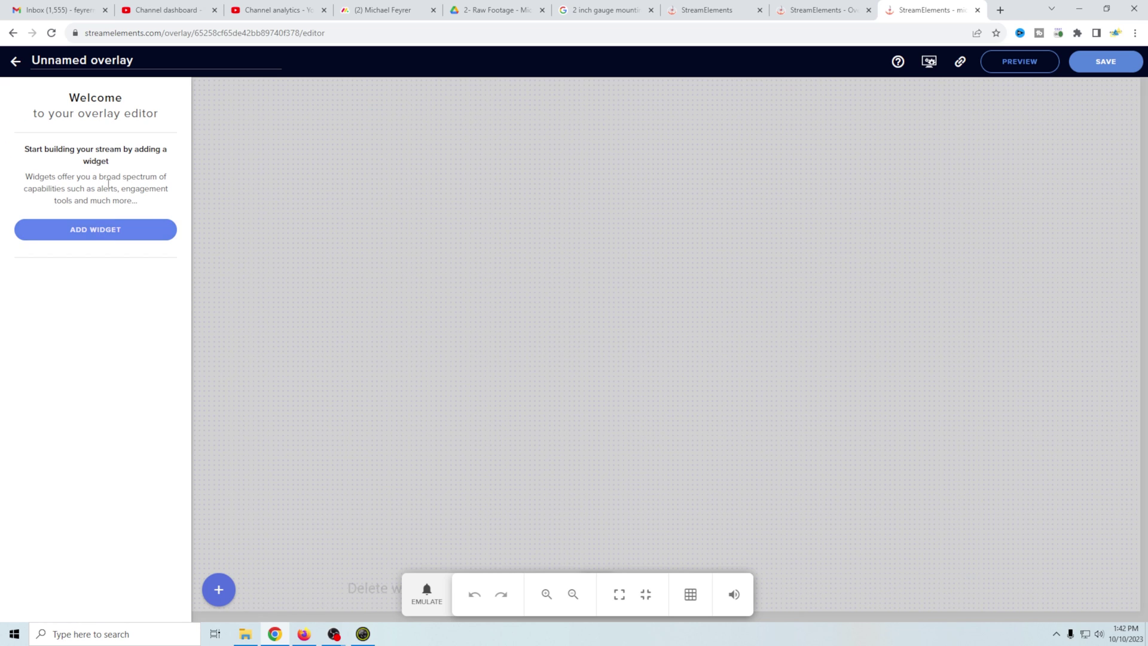
- Rename the overlay to "Main Overlay Tutorial" and save it
left_click_drag(135, 60, 30, 61)
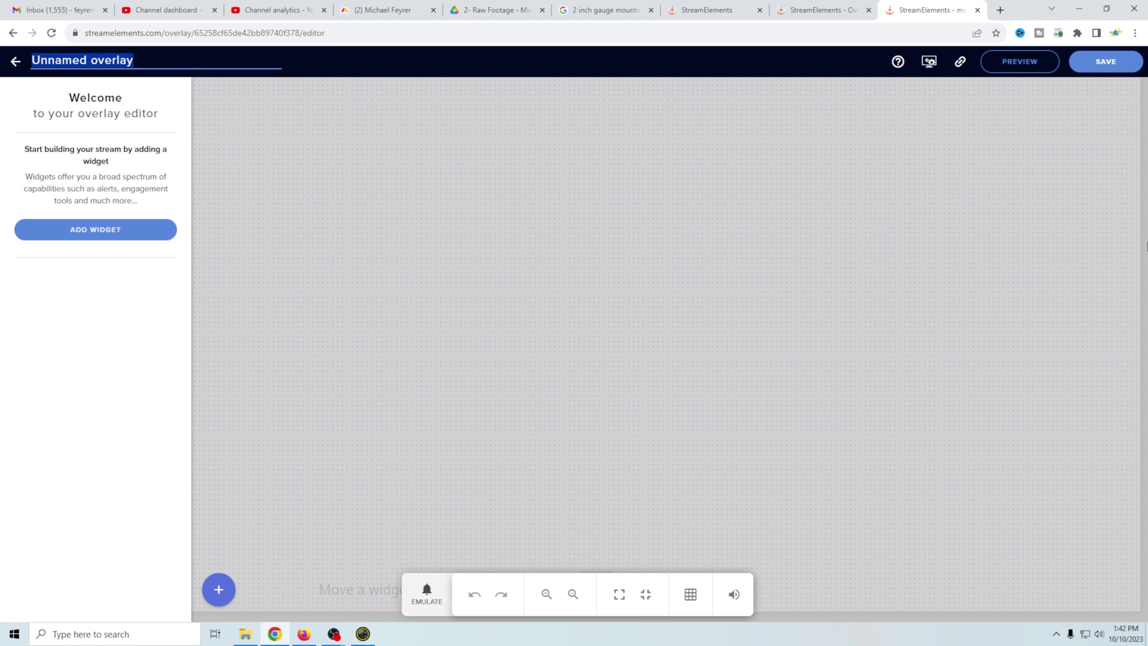
type("M")
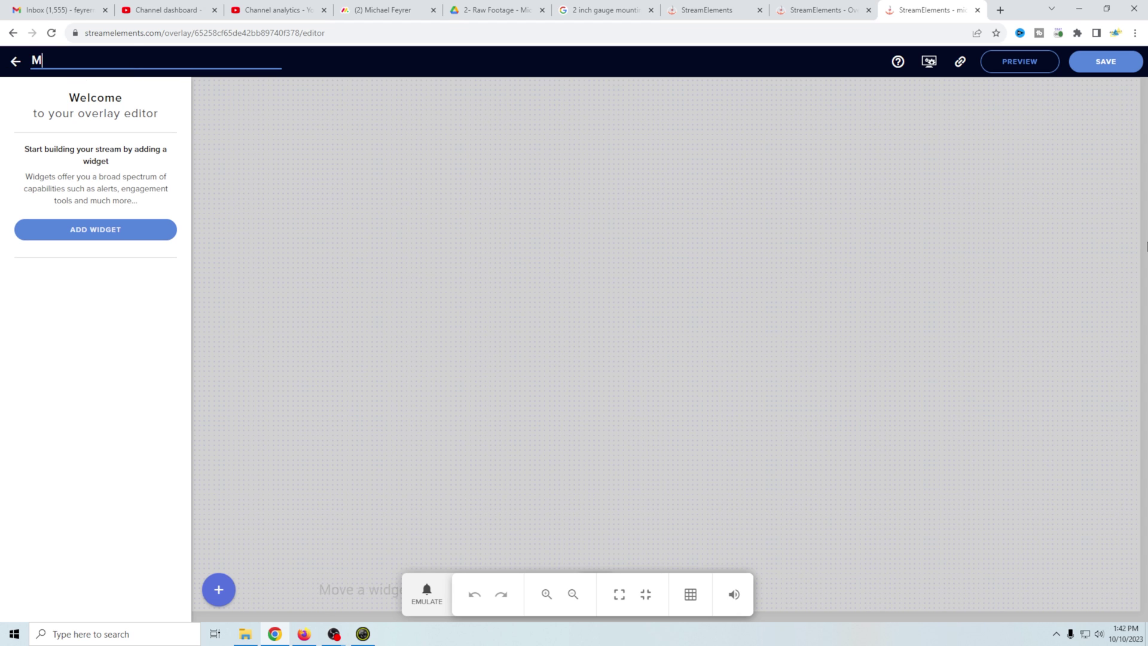
type("ain Overlay Tutorial")
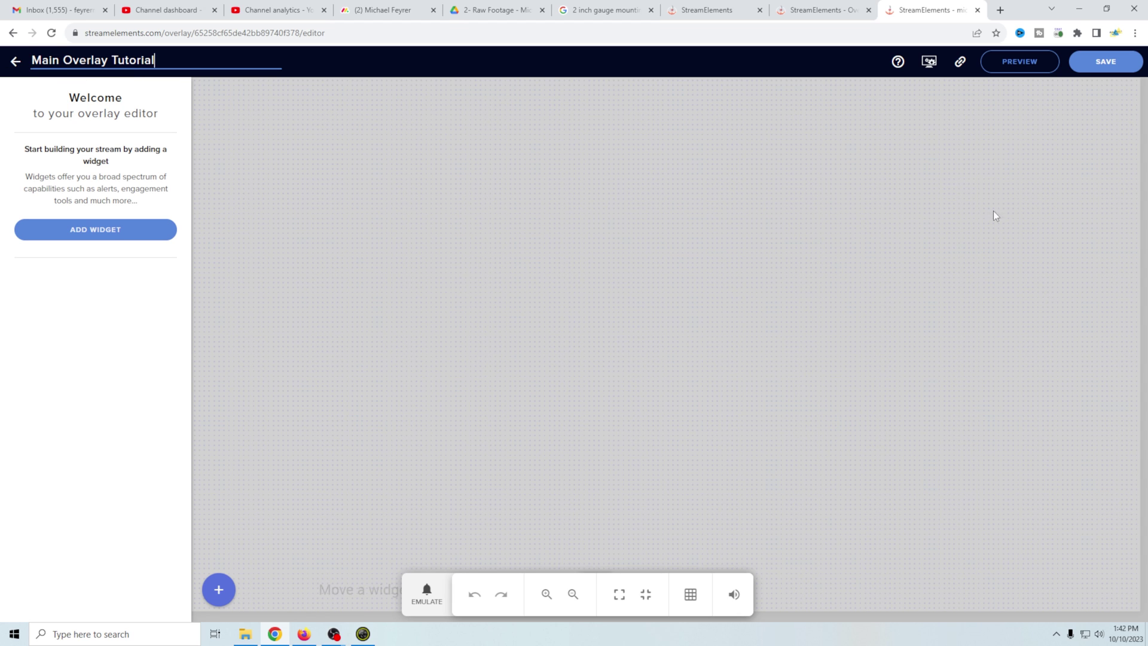
left_click(1118, 66)
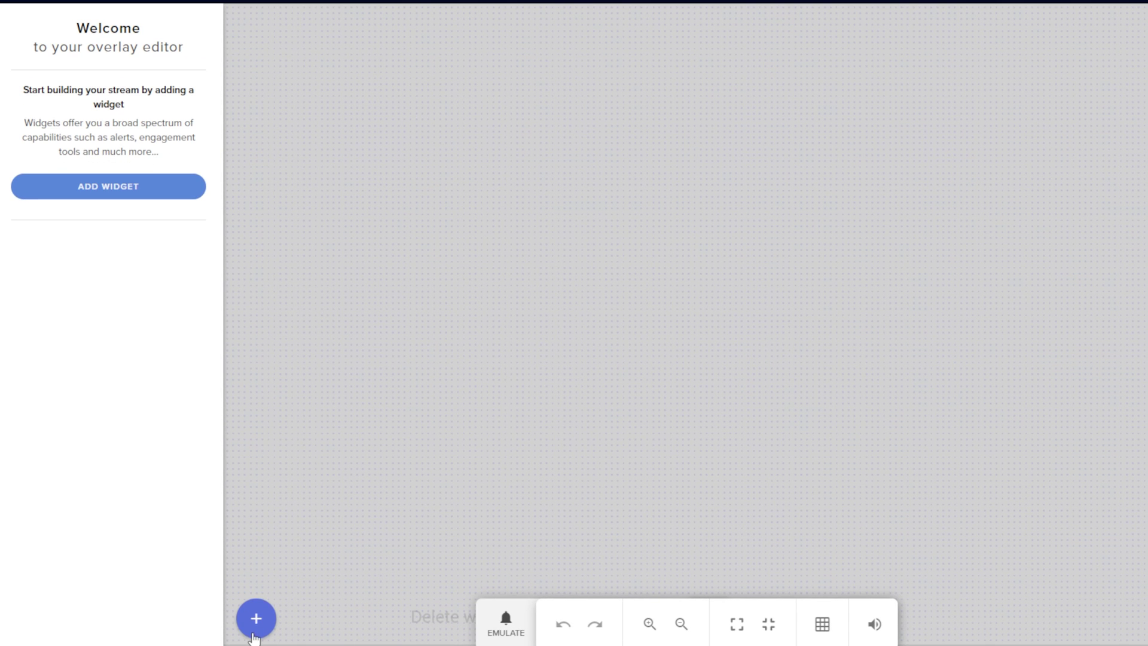
- Add a static image widget to the empty overlay
left_click(256, 628)
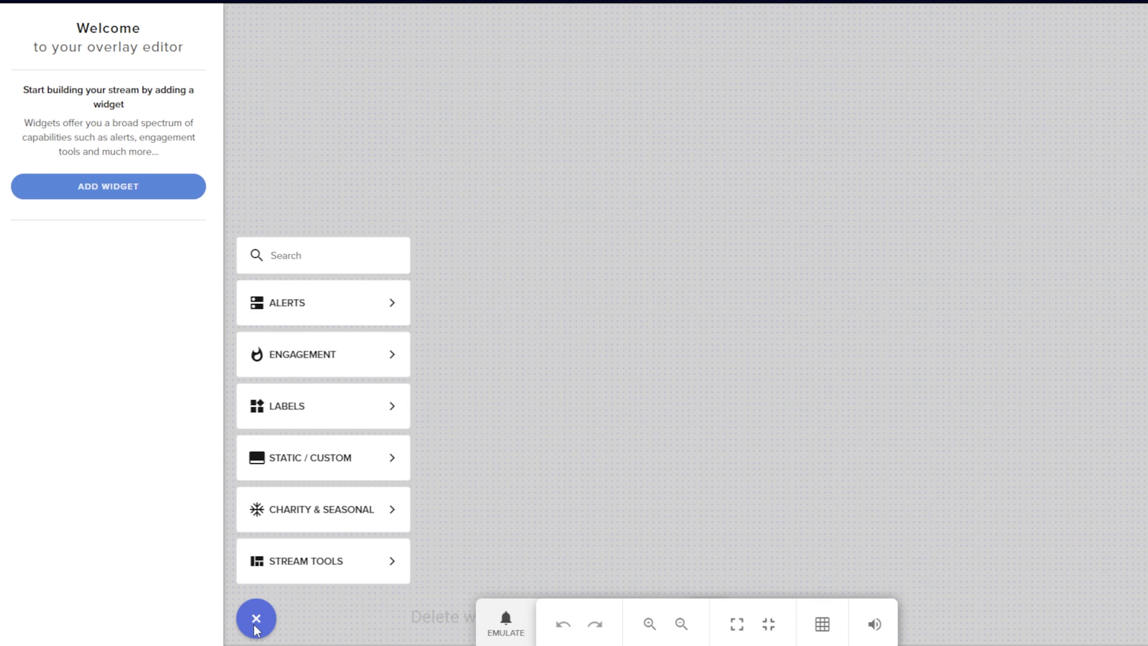
left_click(319, 461)
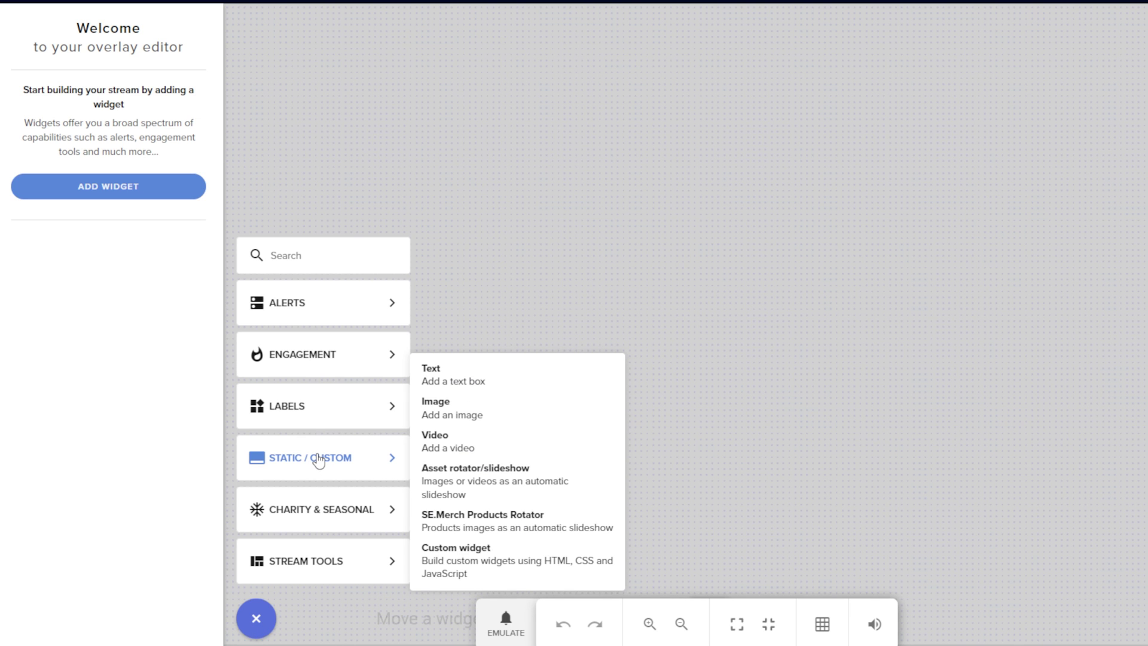
left_click(519, 413)
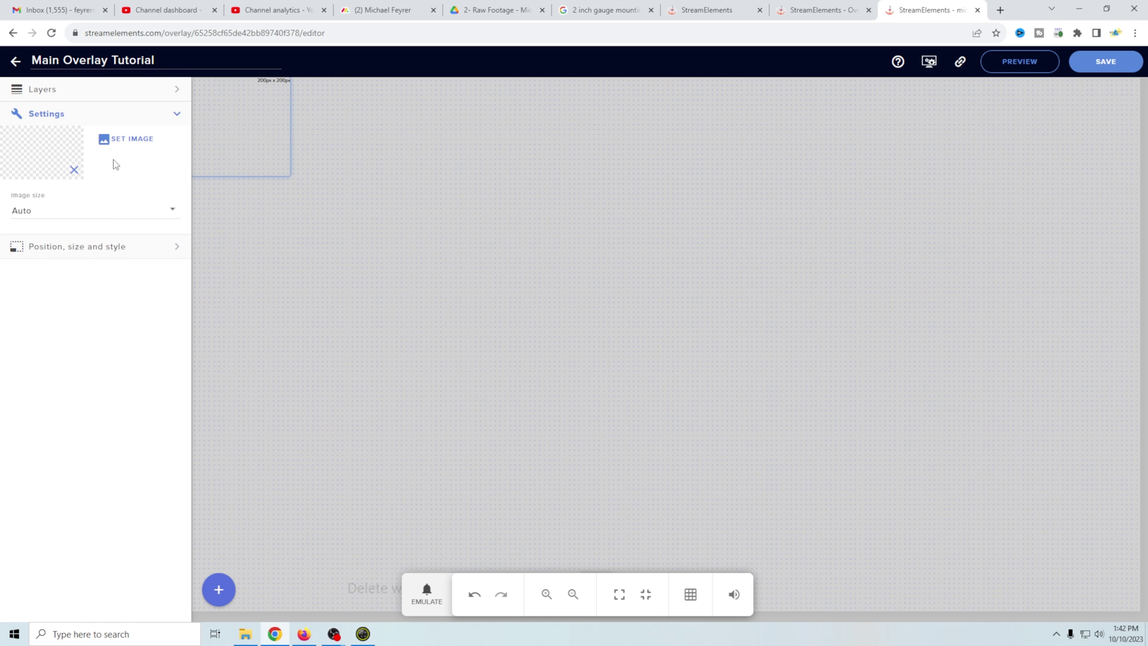
- Upload the screenshot of the OBS canvas from its folder to the media library and set it as the widget's image
left_click(123, 140)
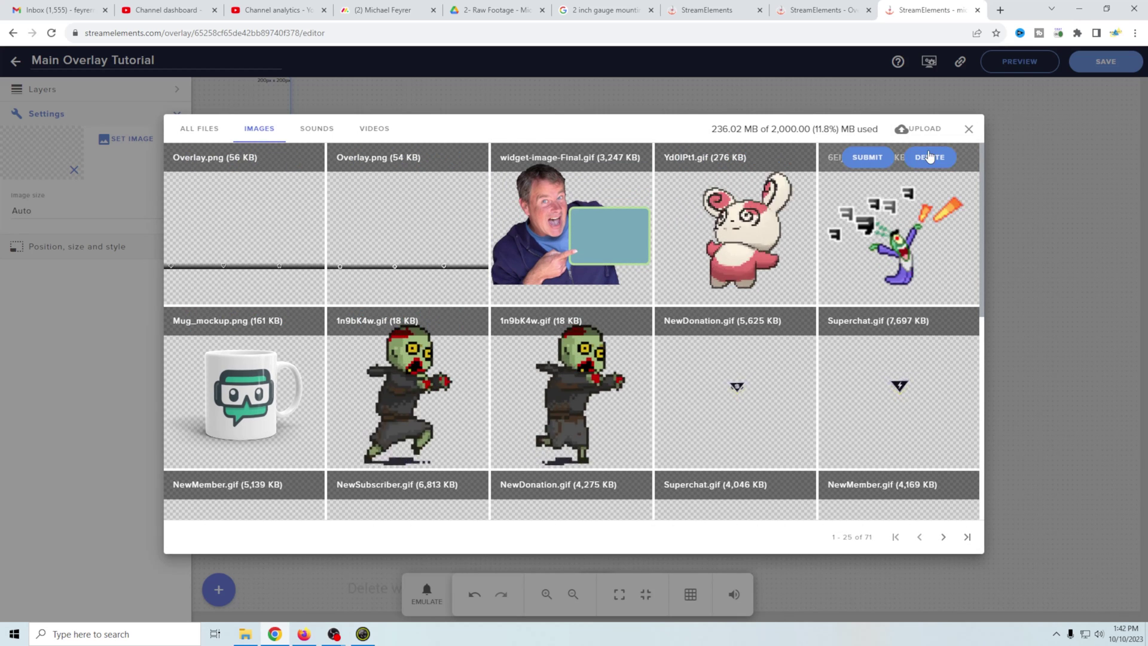
left_click(918, 129)
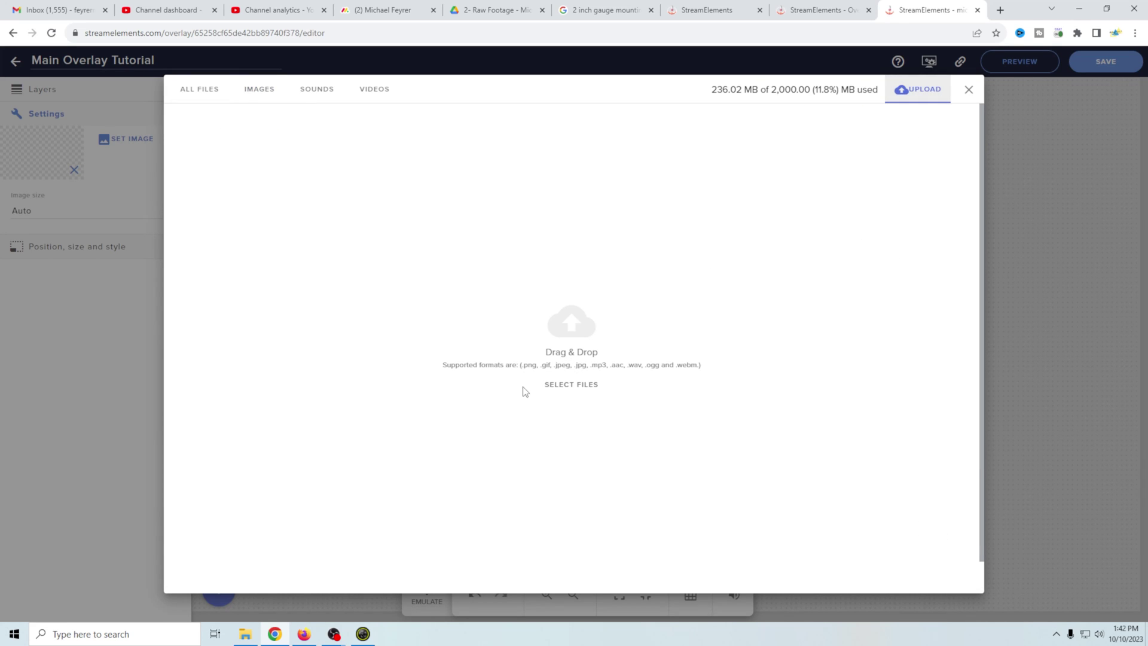
left_click(245, 634)
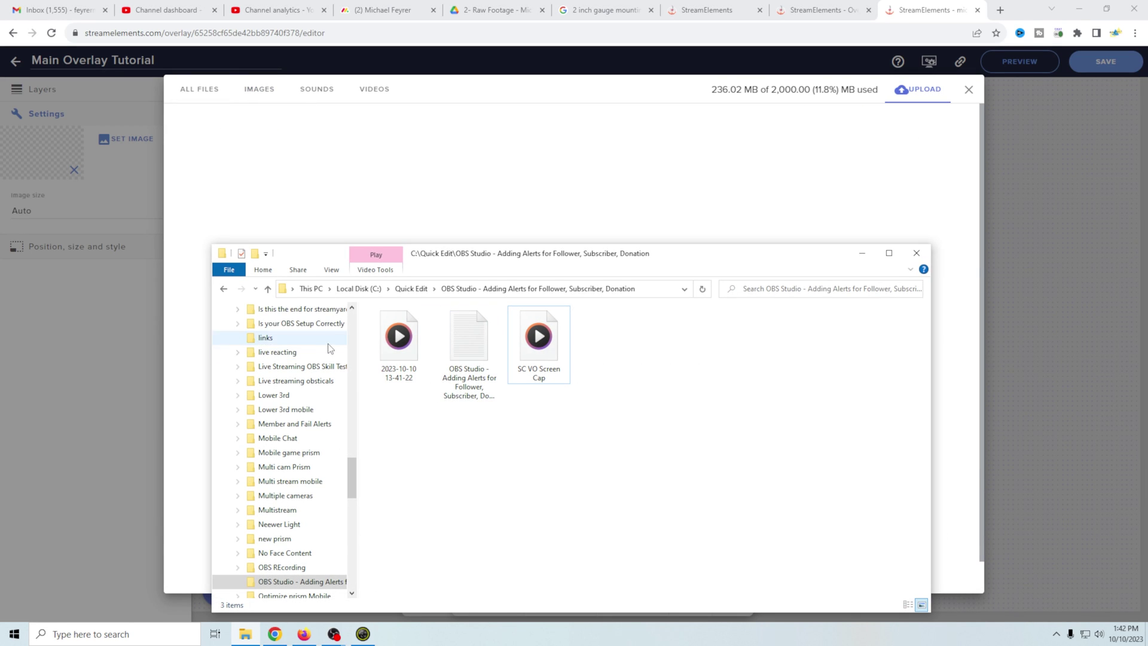
left_click_drag(396, 356, 505, 234)
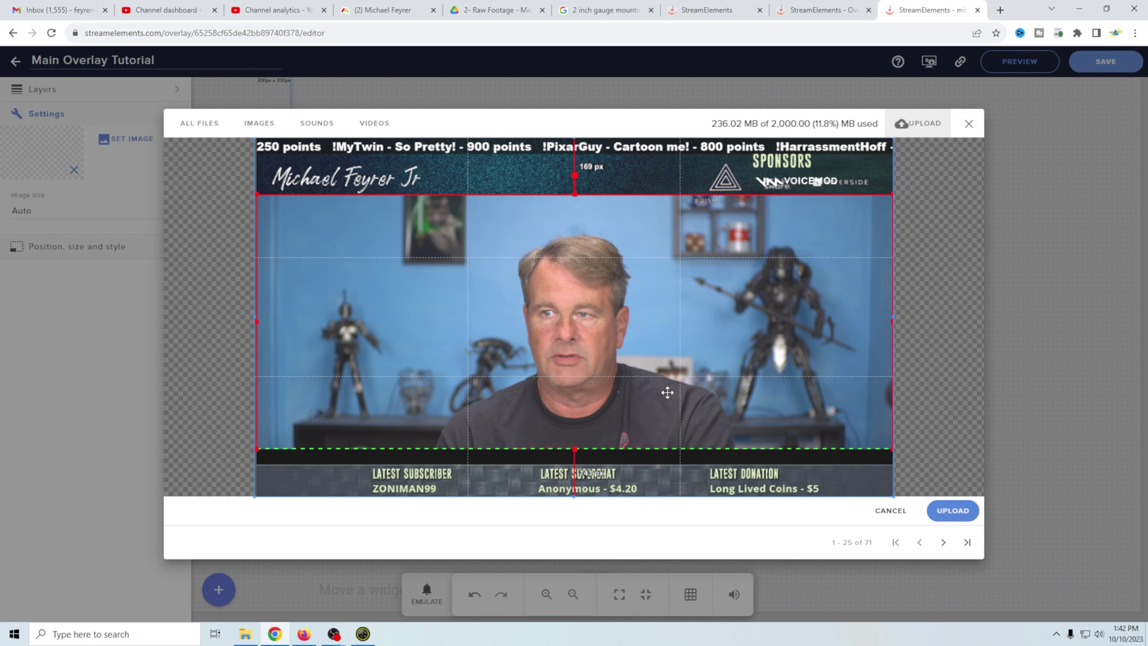
left_click(952, 512)
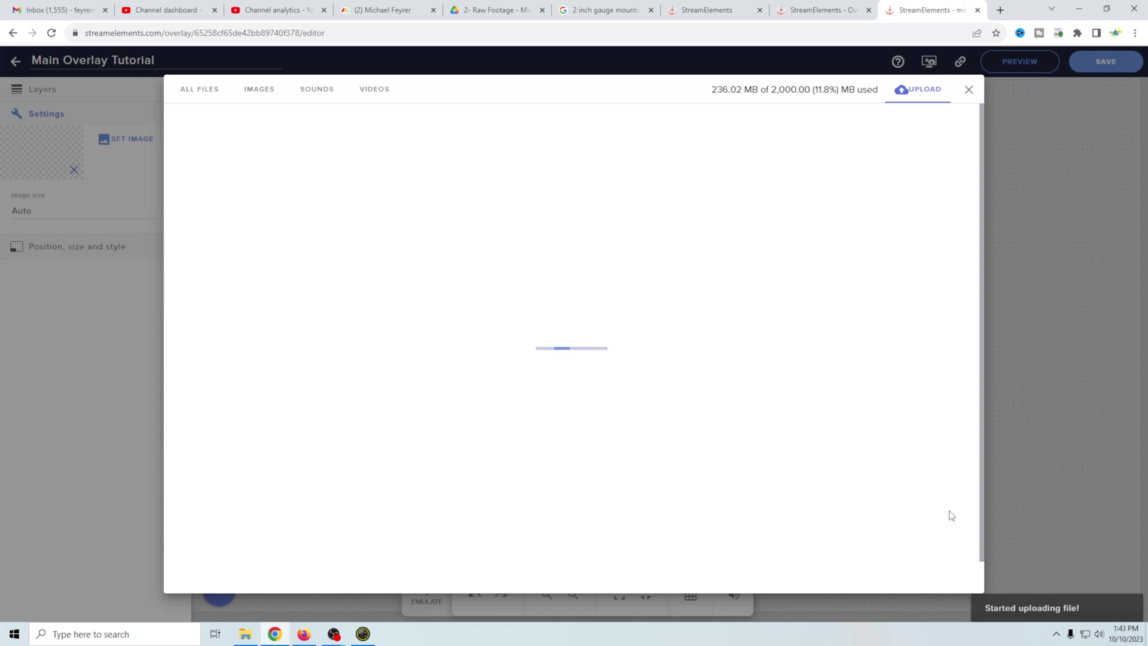
mouse_move(215, 165)
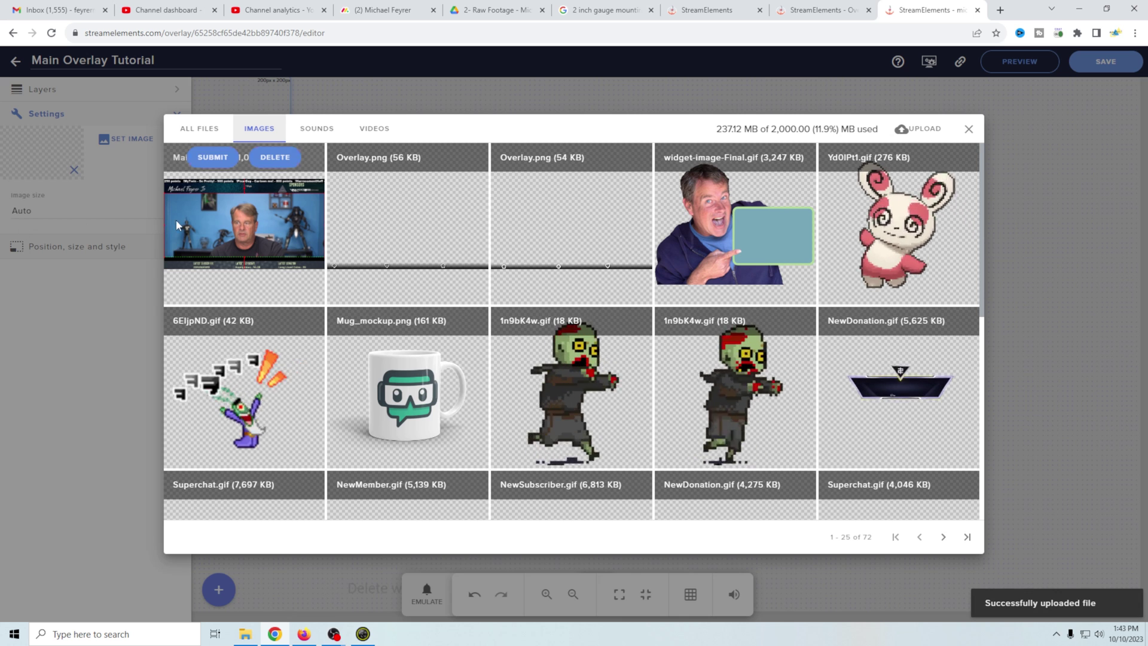
left_click(215, 161)
- Enlarge the image widget to fill the overlay canvas from its upper-left corner, with the image size set to Scaled
left_click_drag(284, 174, 1066, 641)
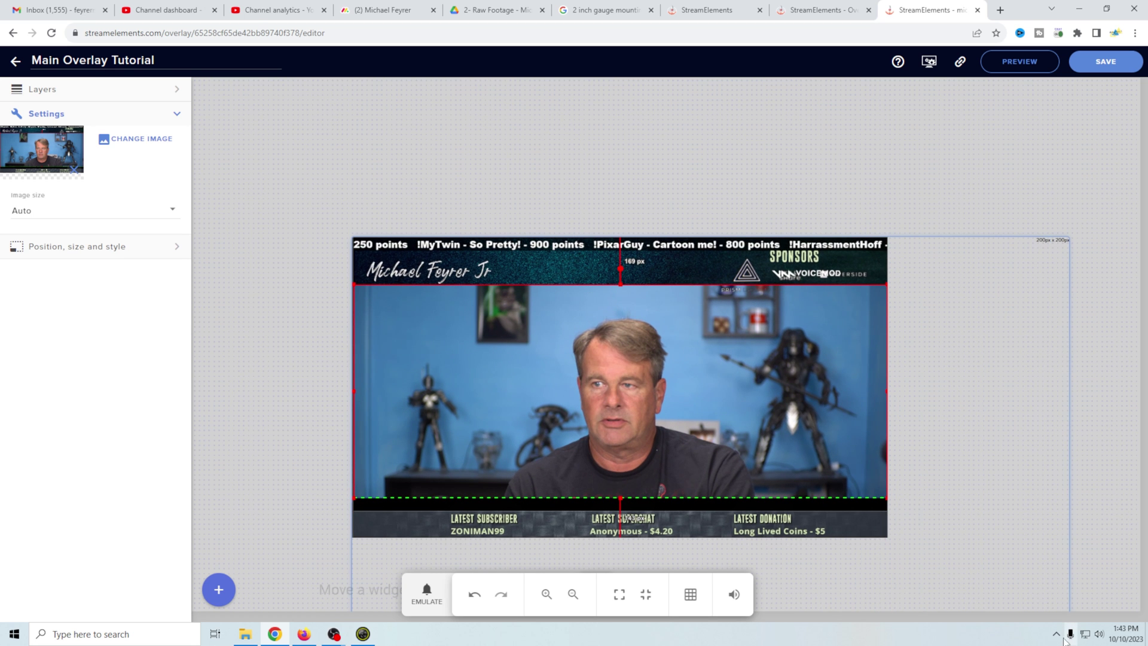
left_click_drag(828, 441, 676, 285)
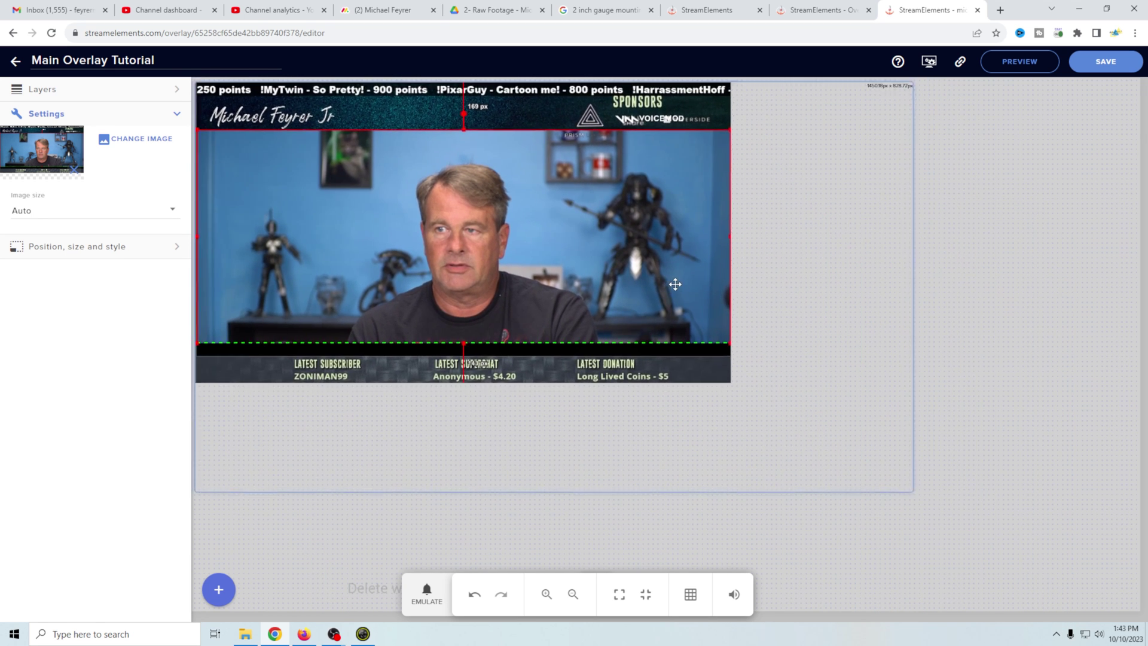
scroll(676, 284, "up", 3)
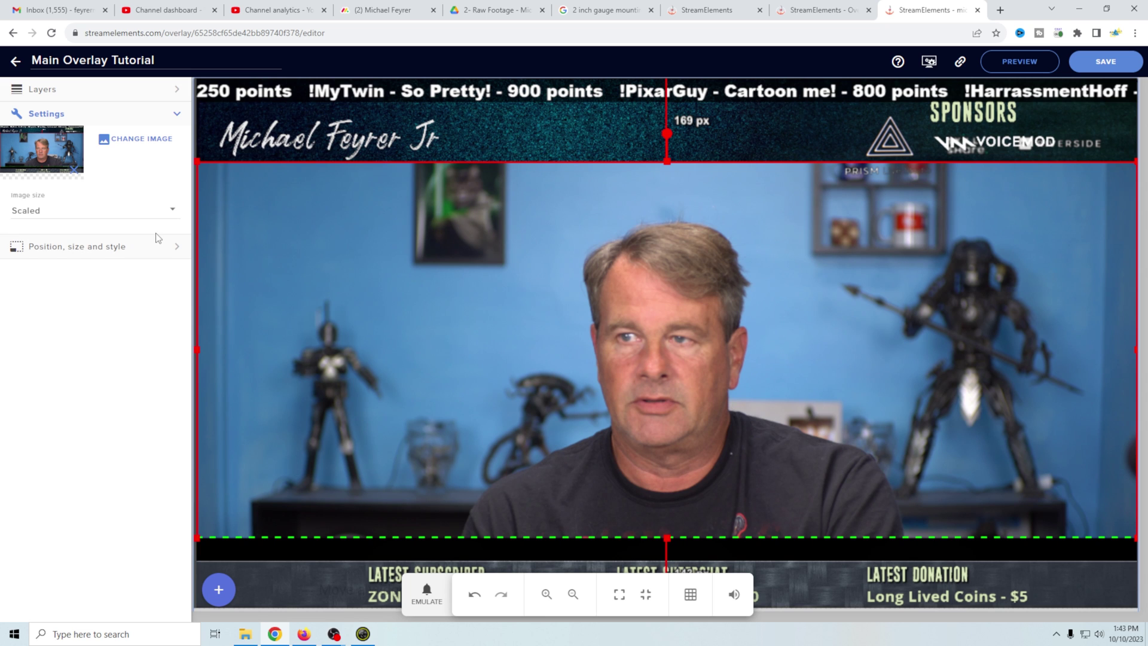
- Turn off the visibility of the Image 1 layer so it serves only as a faded placement guide
left_click(77, 95)
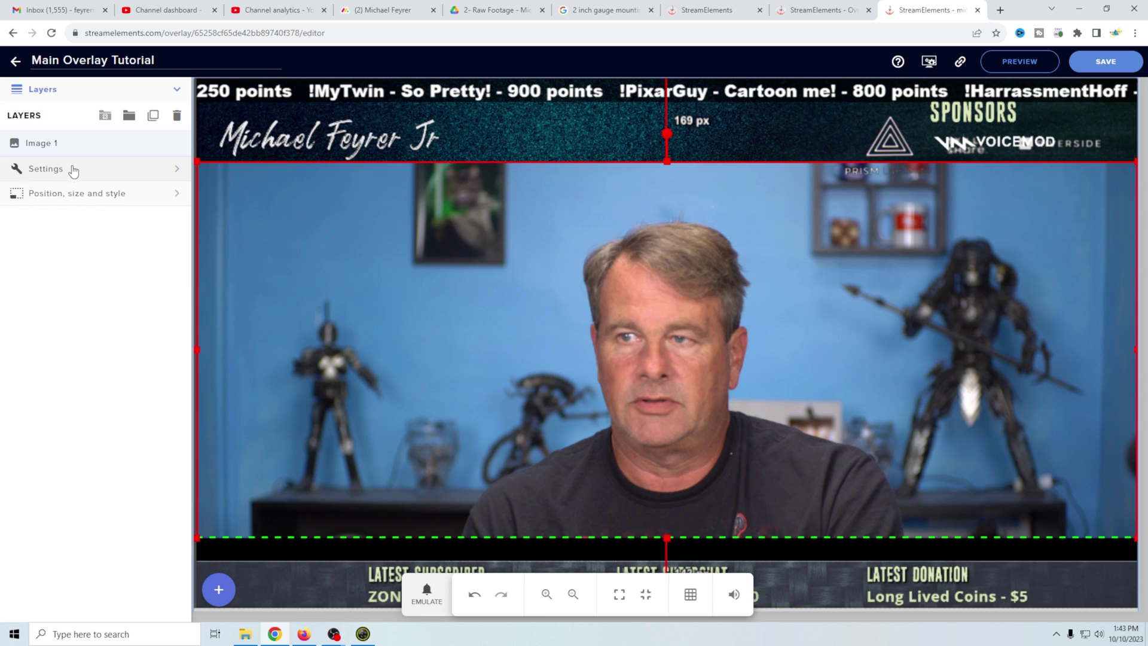
left_click(157, 143)
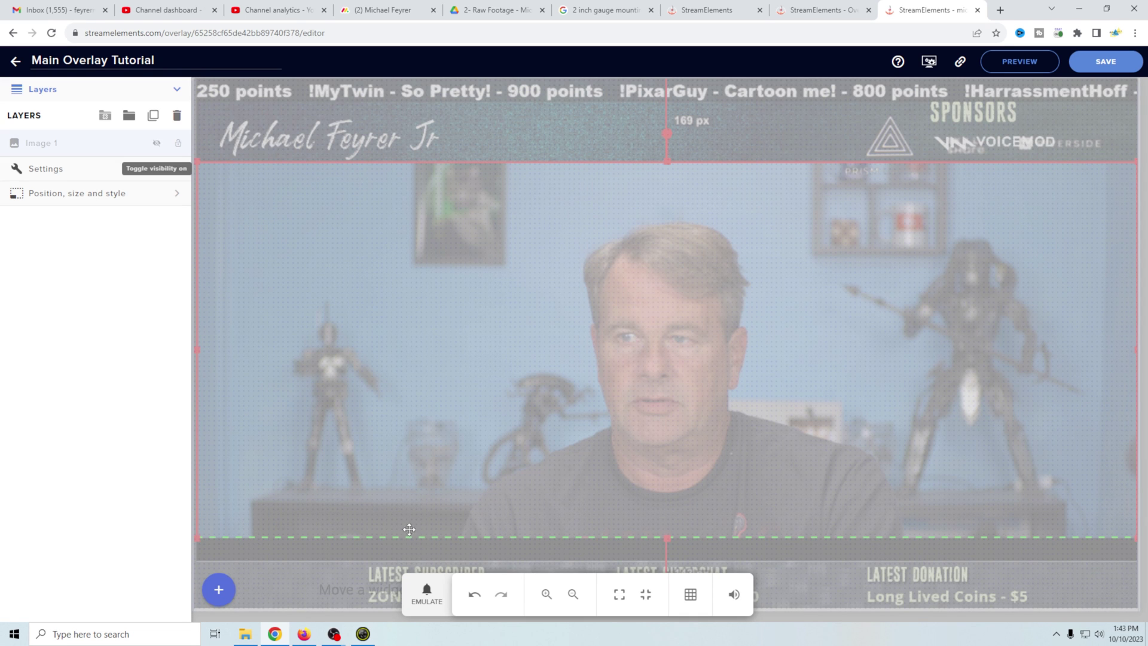
- Add an AlertBox widget to the overlay
left_click(219, 590)
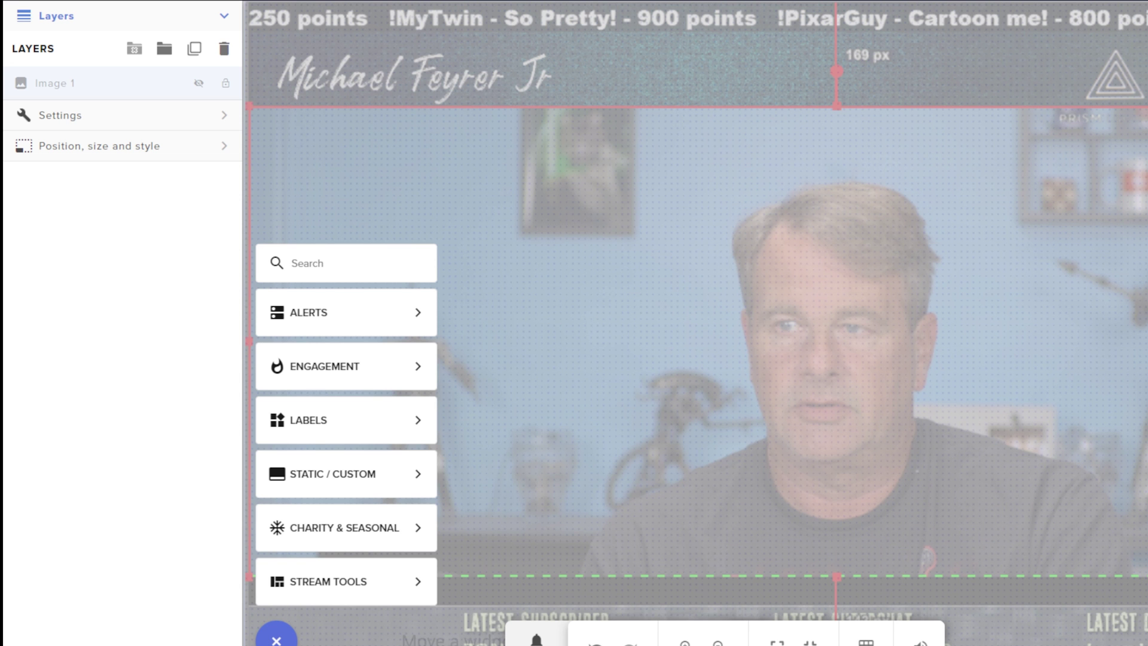
mouse_move(260, 344)
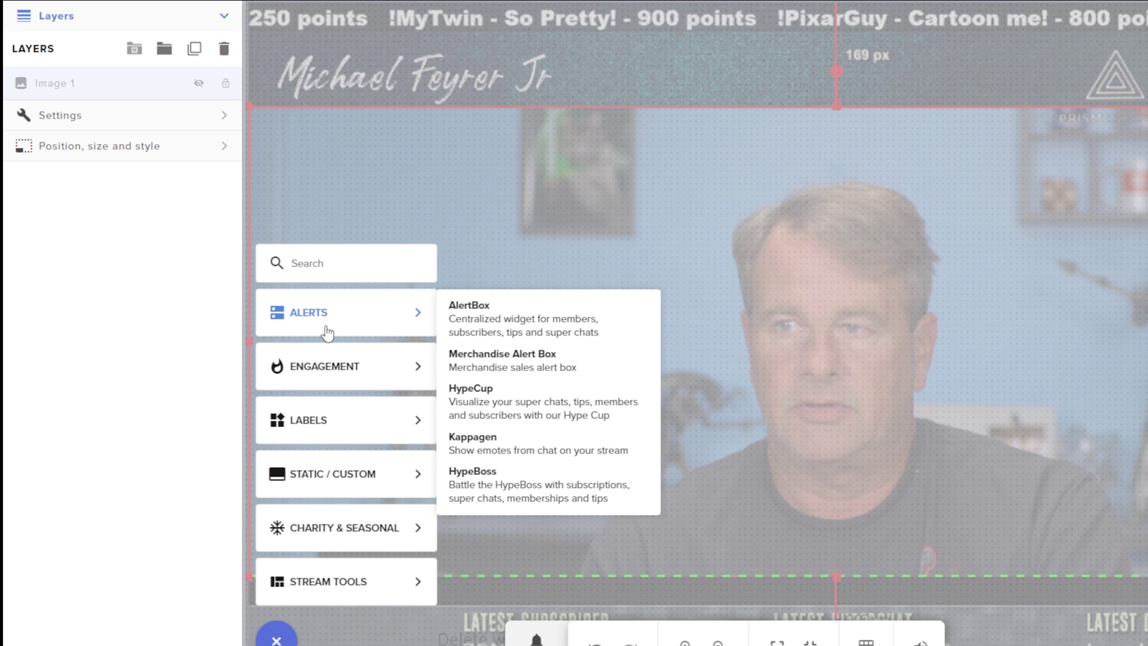
left_click(489, 323)
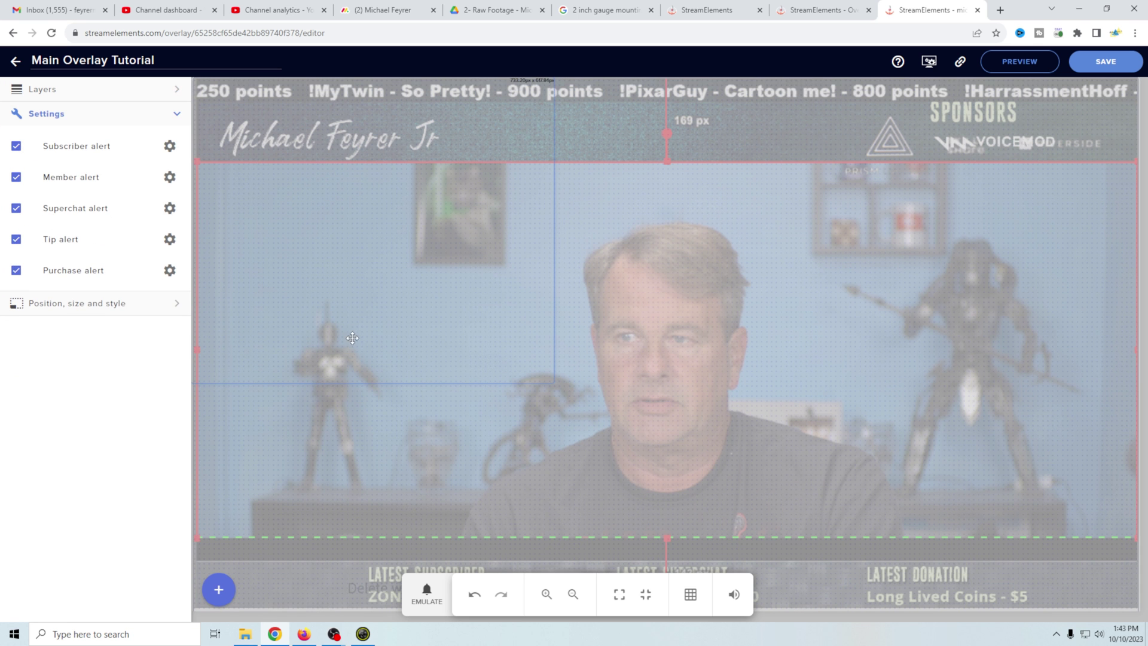
- Move the AlertBox to the left edge of the canvas just below the header banner and shrink it to about 653 x 577 px
left_click_drag(354, 309, 596, 363)
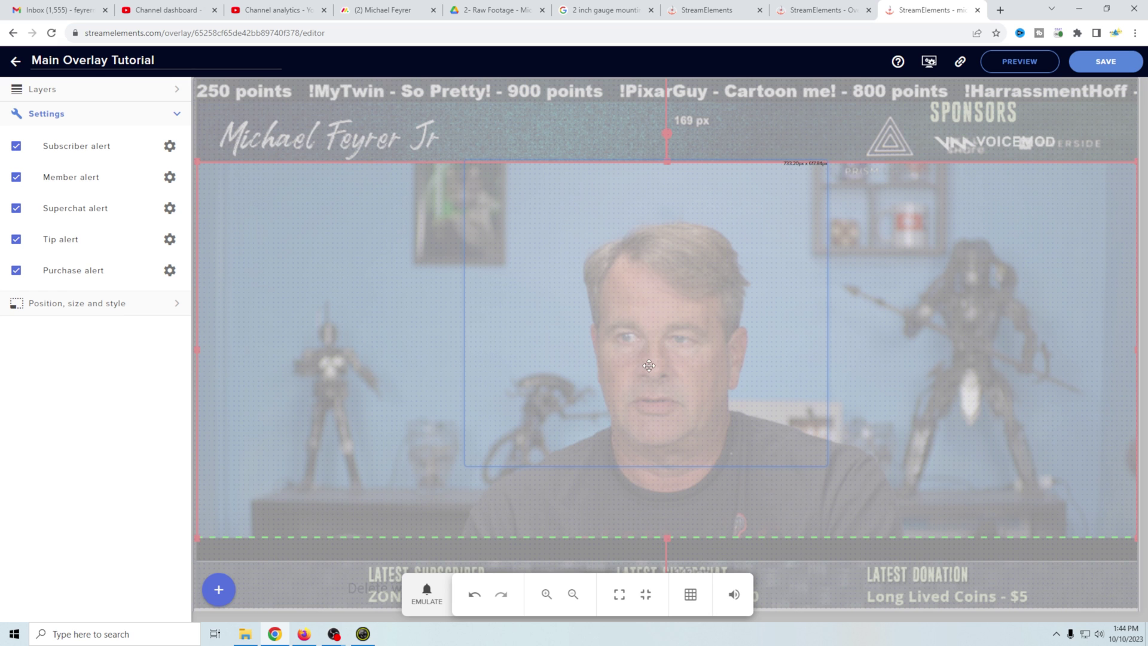
left_click_drag(649, 366, 383, 368)
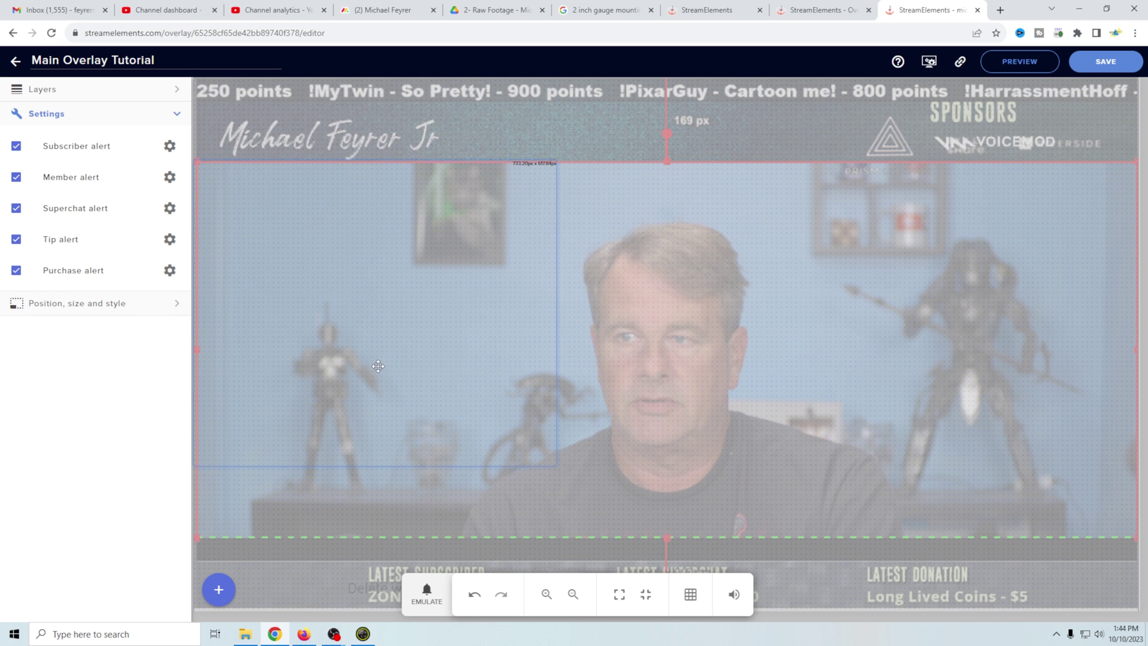
left_click_drag(378, 368, 383, 366)
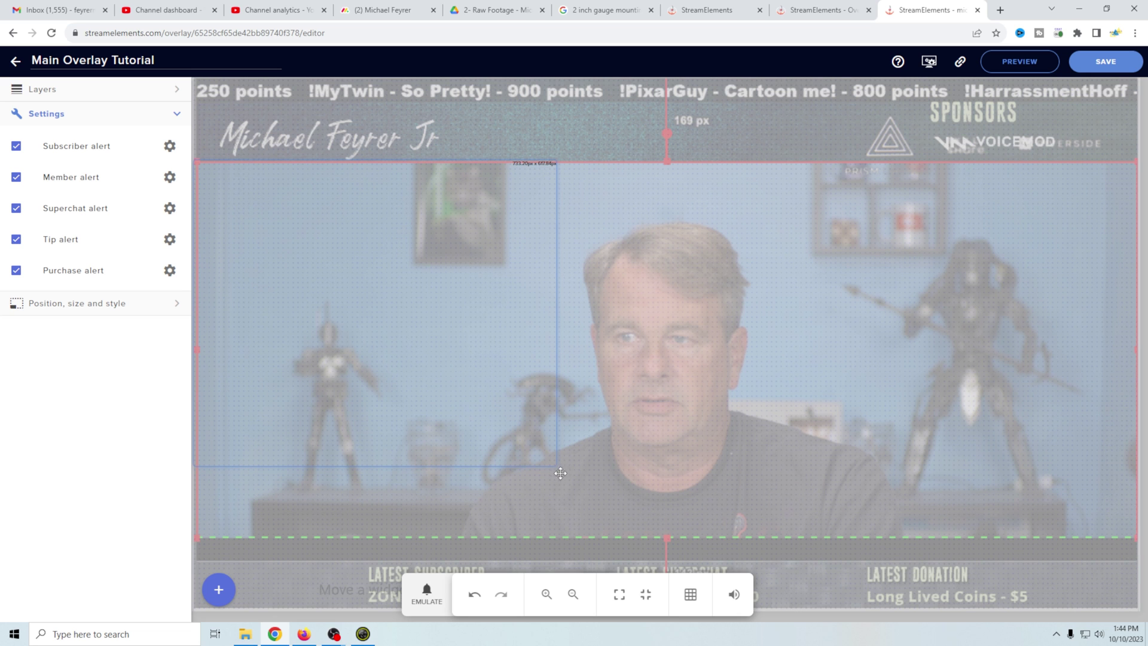
left_click_drag(554, 464, 514, 443)
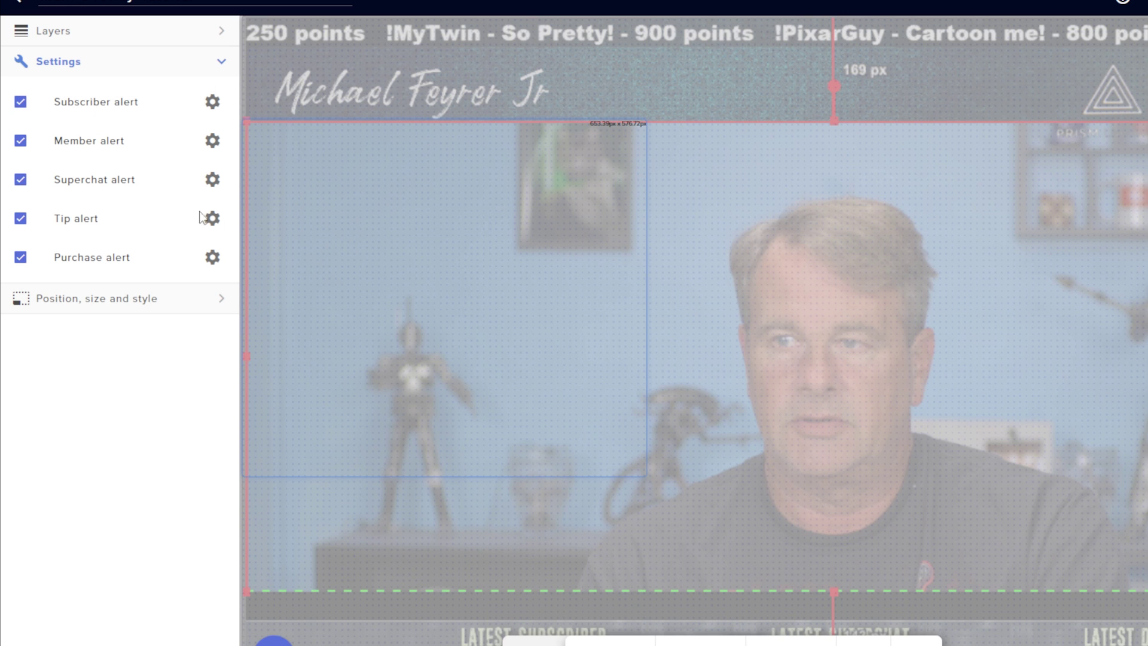
- Emulate a subscriber event to preview its alert, and mute the overlay editor's sound
left_click(529, 616)
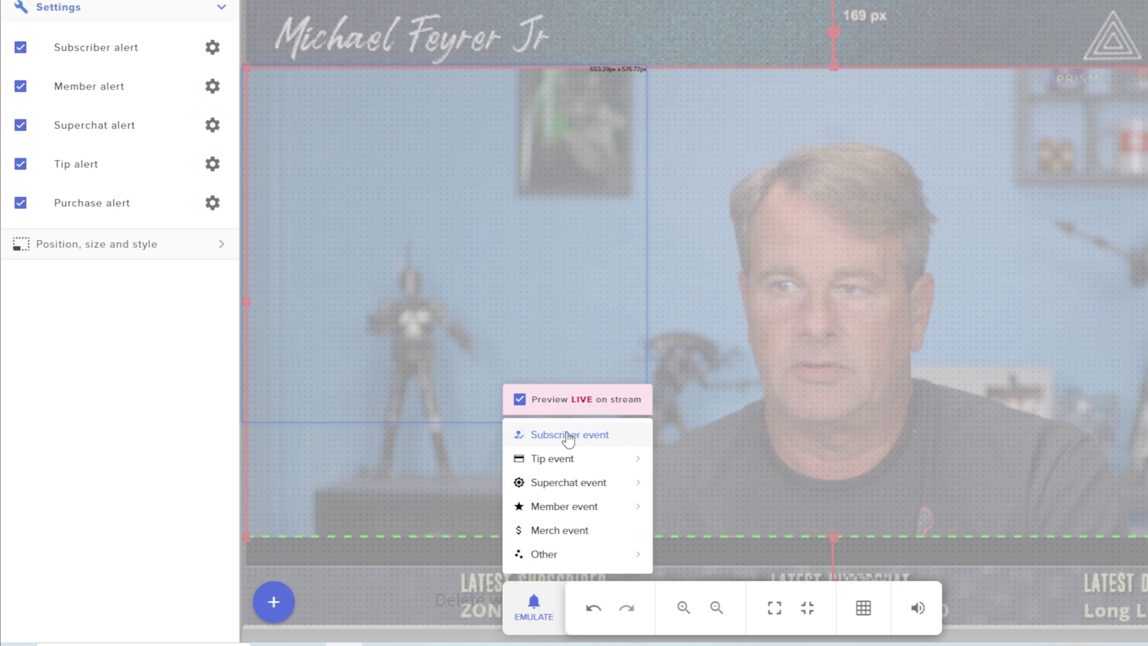
mouse_move(538, 482)
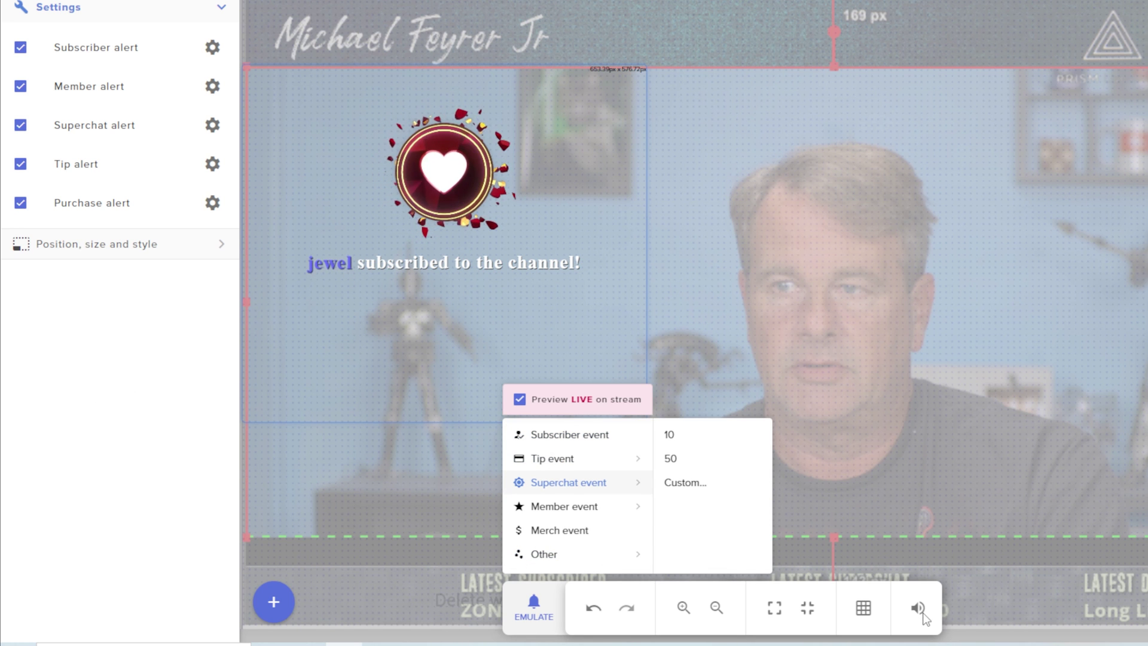
left_click(918, 611)
left_click(919, 611)
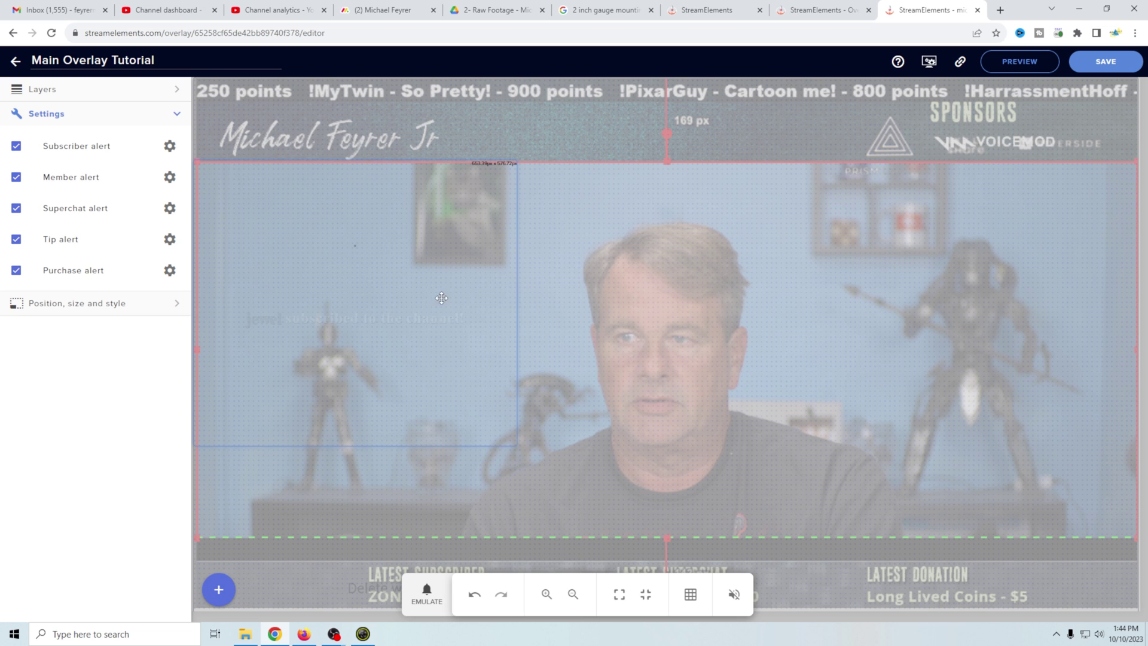
- Emulate a tip event of 10 to preview the tip alert inside the AlertBox
left_click(426, 594)
mouse_move(451, 501)
mouse_move(448, 475)
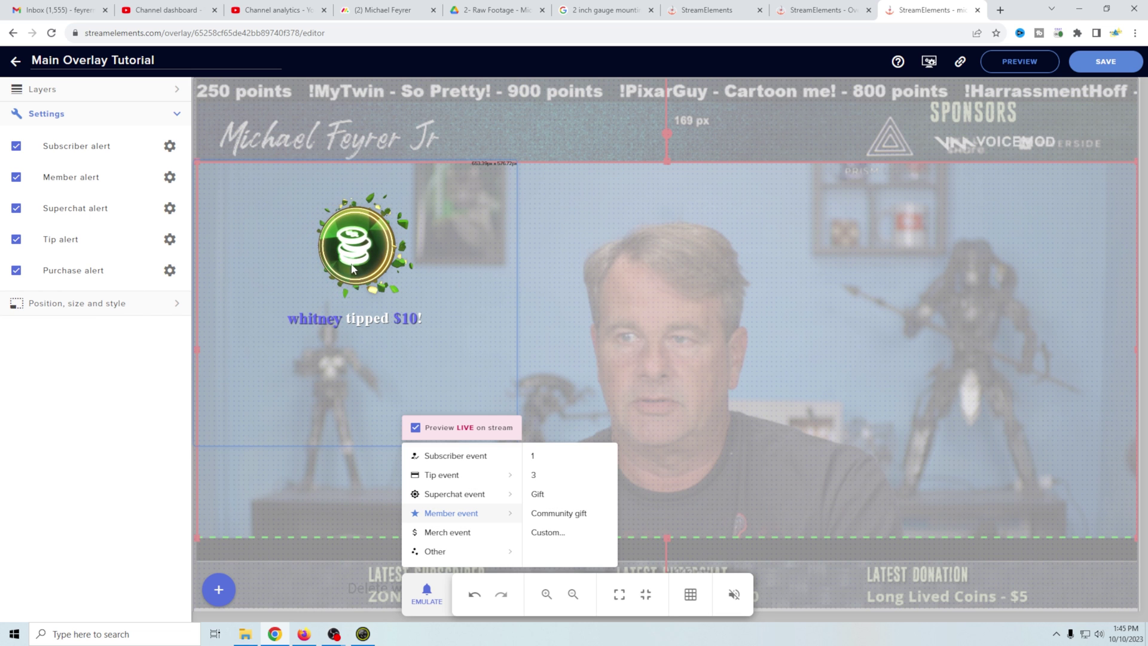
left_click(91, 150)
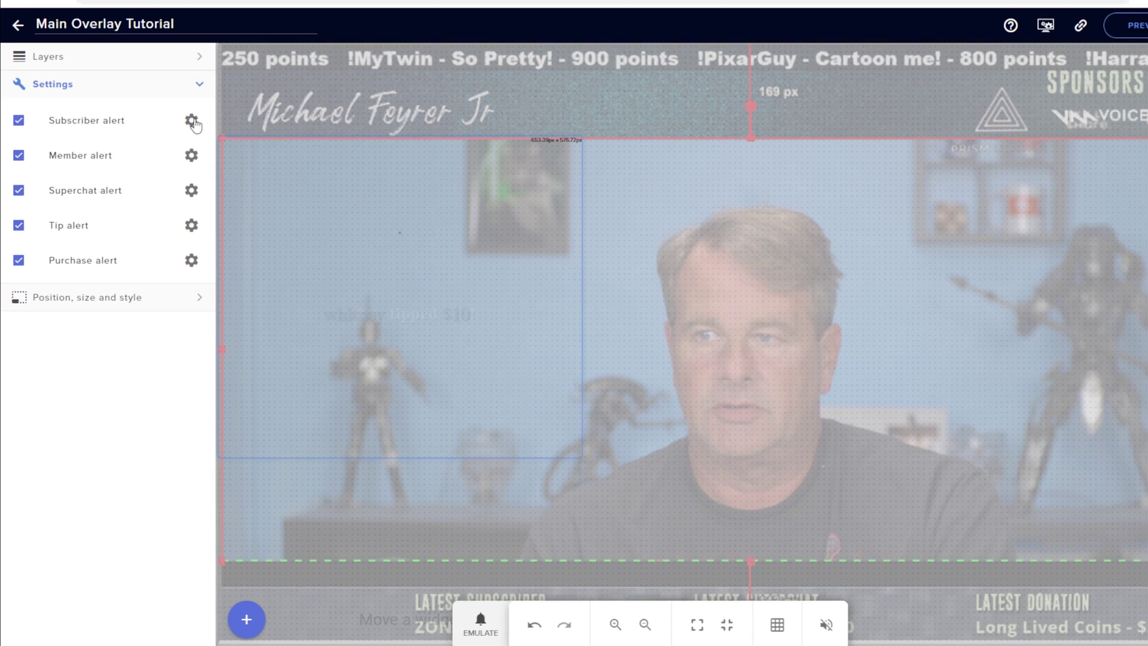
- Open the subscriber alert's advanced settings and review its media, layout, message, variation and text-to-speech options
left_click(170, 147)
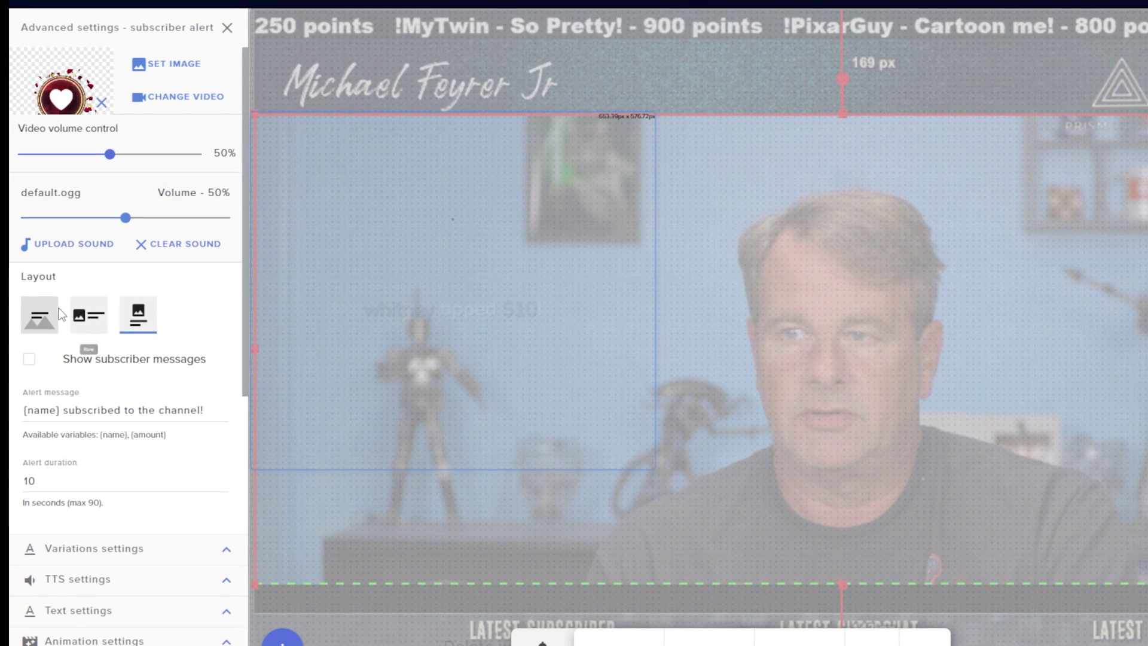
scroll(119, 359, "down", 3)
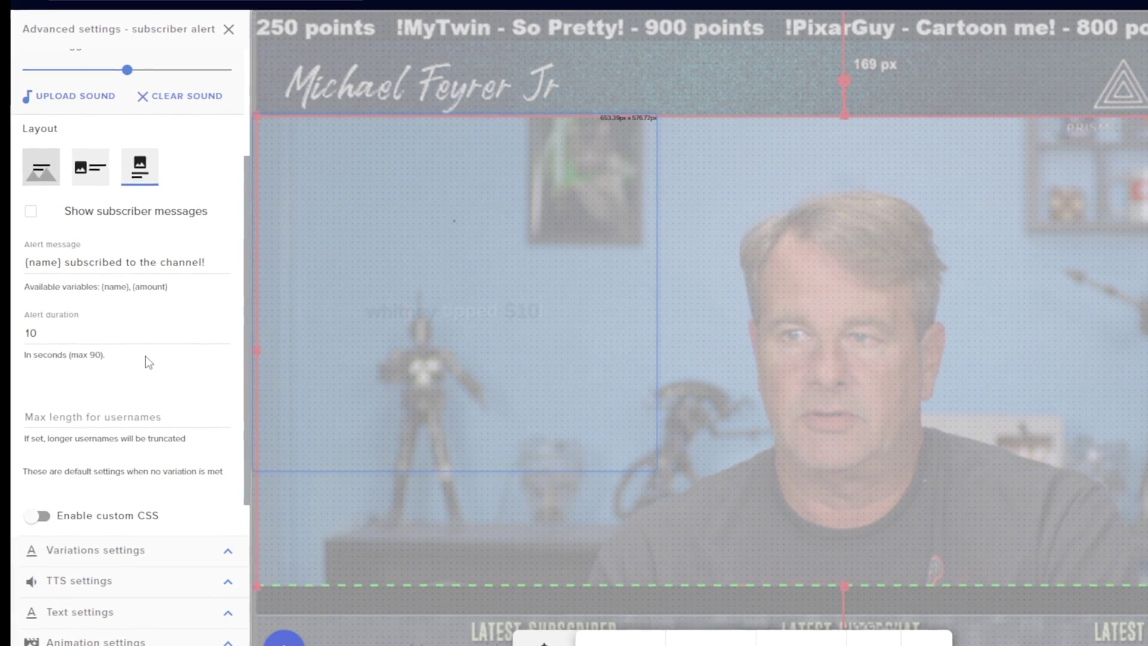
scroll(146, 357, "down", 1)
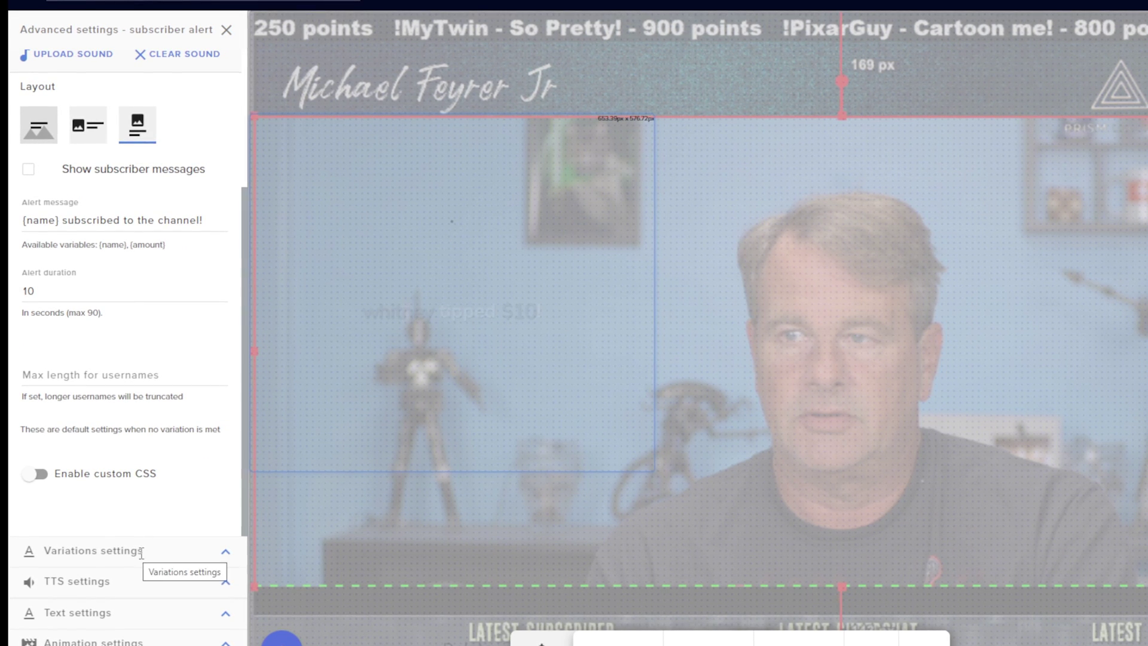
left_click(225, 553)
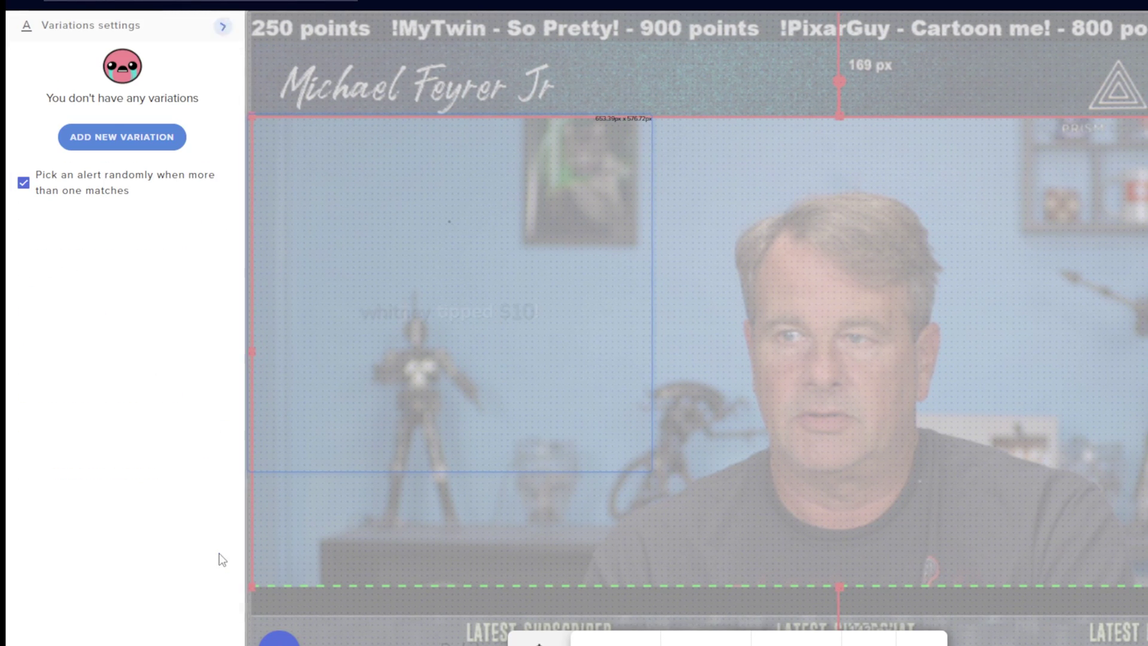
left_click(220, 27)
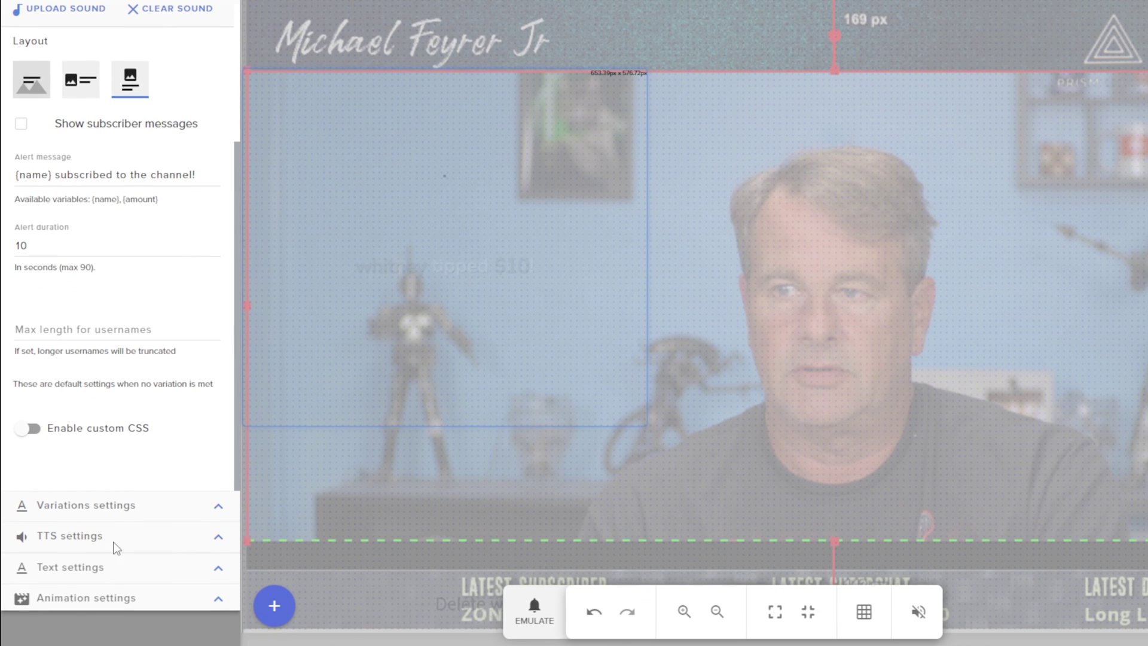
left_click(217, 537)
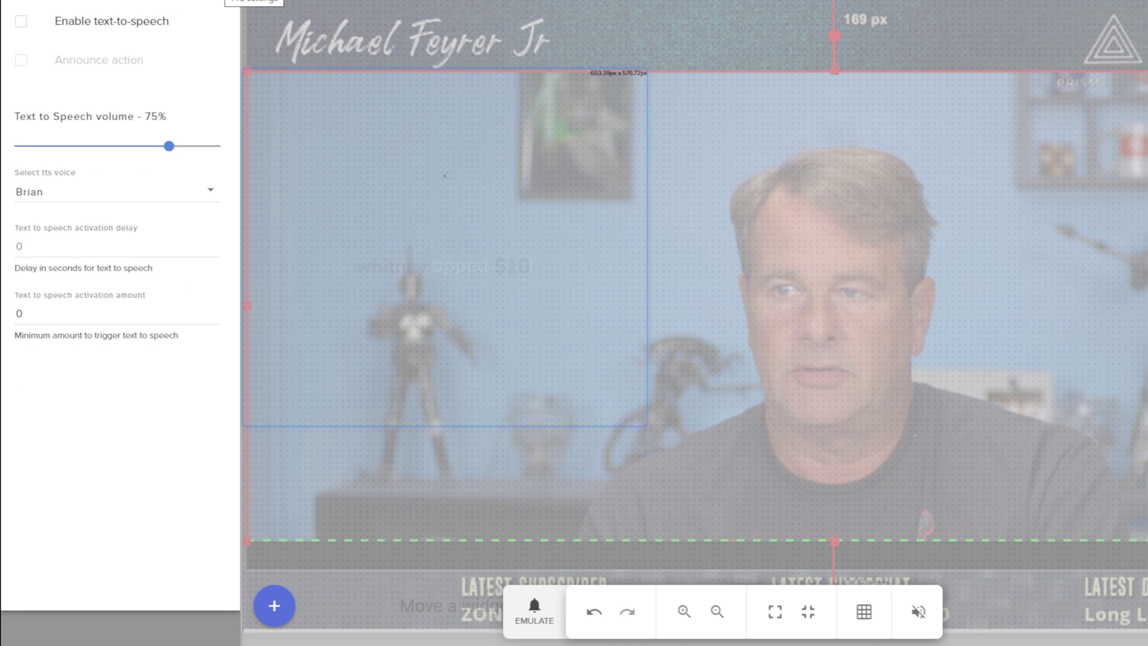
scroll(155, 145, "up", 5)
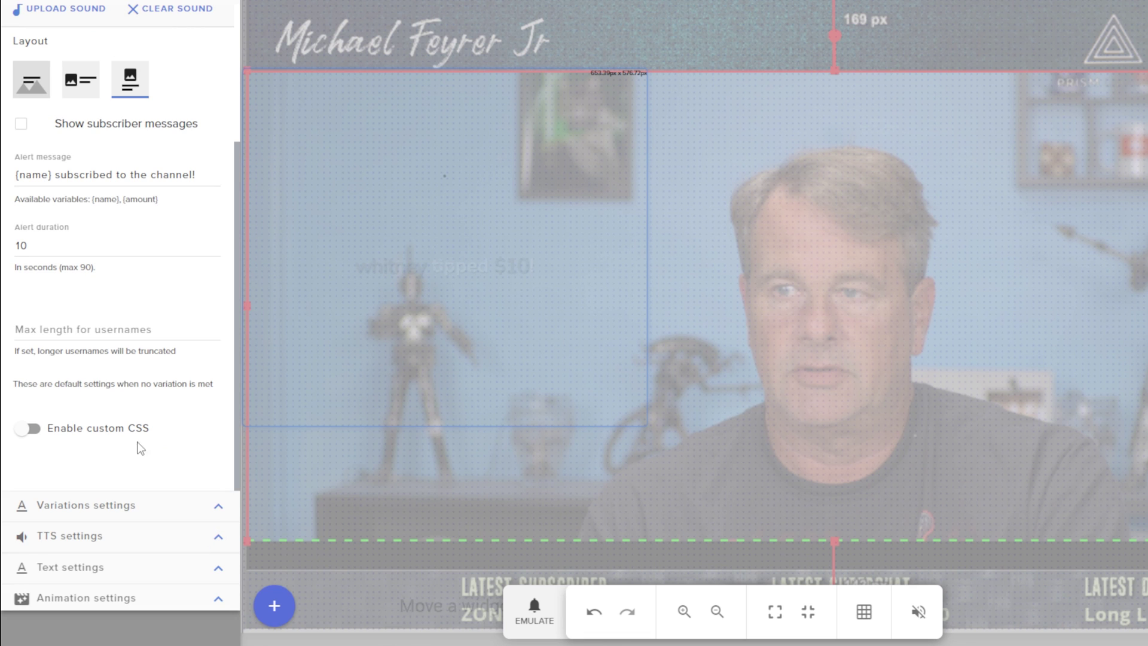
- Open the subscriber alert's text settings and browse the available fonts, keeping Nunito
left_click(105, 579)
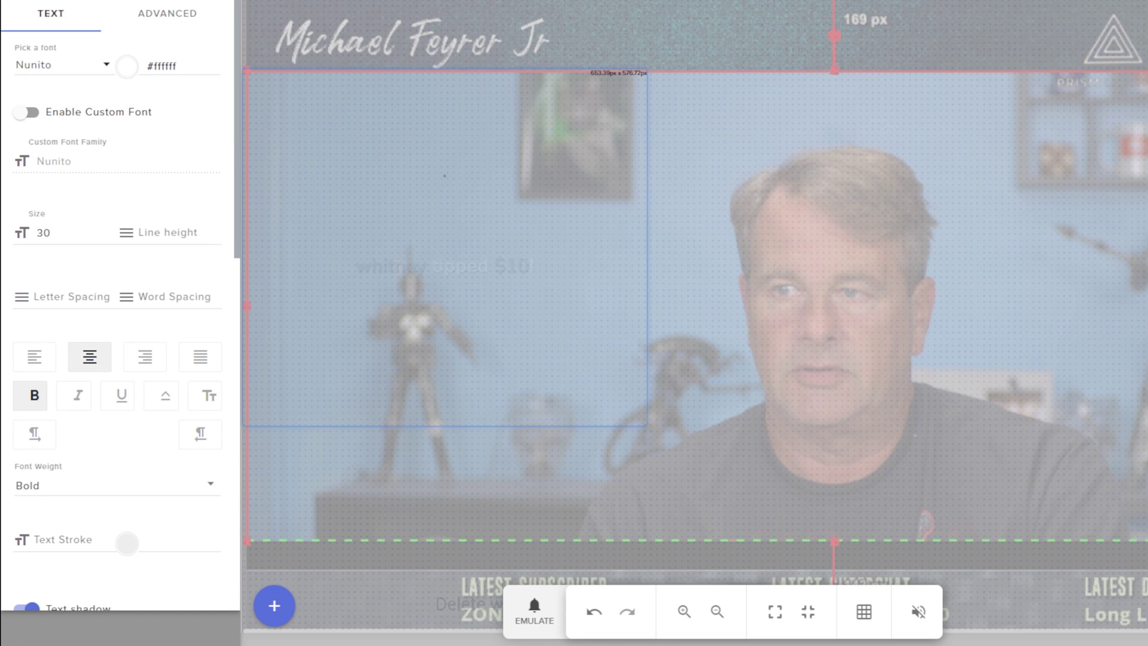
left_click(106, 70)
scroll(79, 179, "down", 3)
scroll(80, 183, "down", 10)
scroll(79, 182, "down", 3)
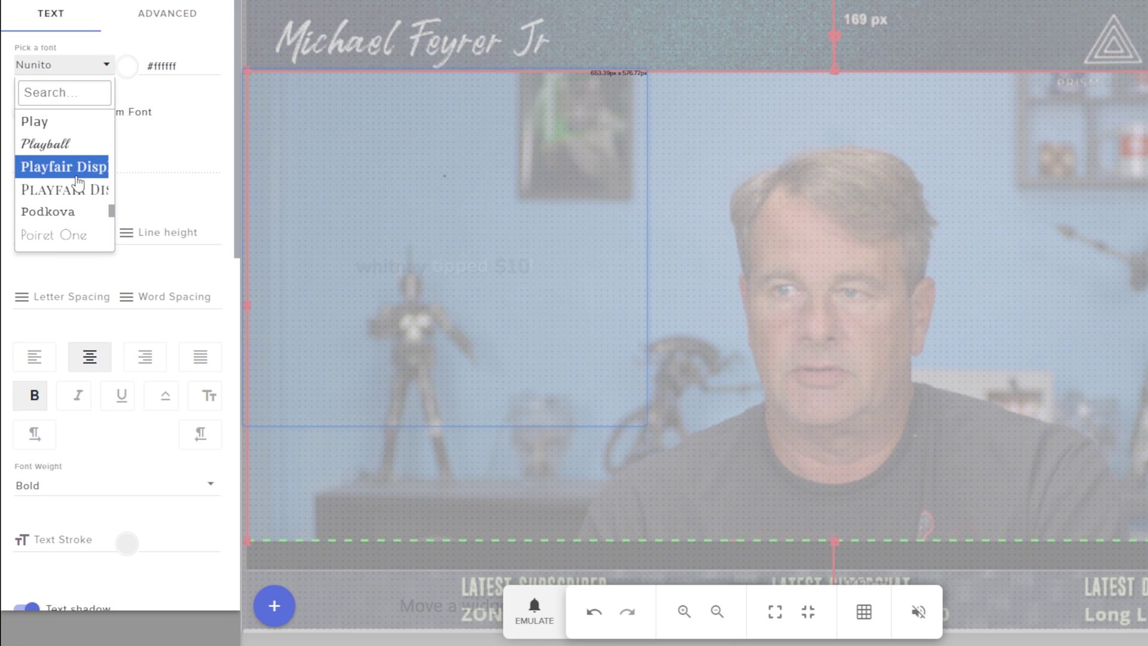
left_click(144, 44)
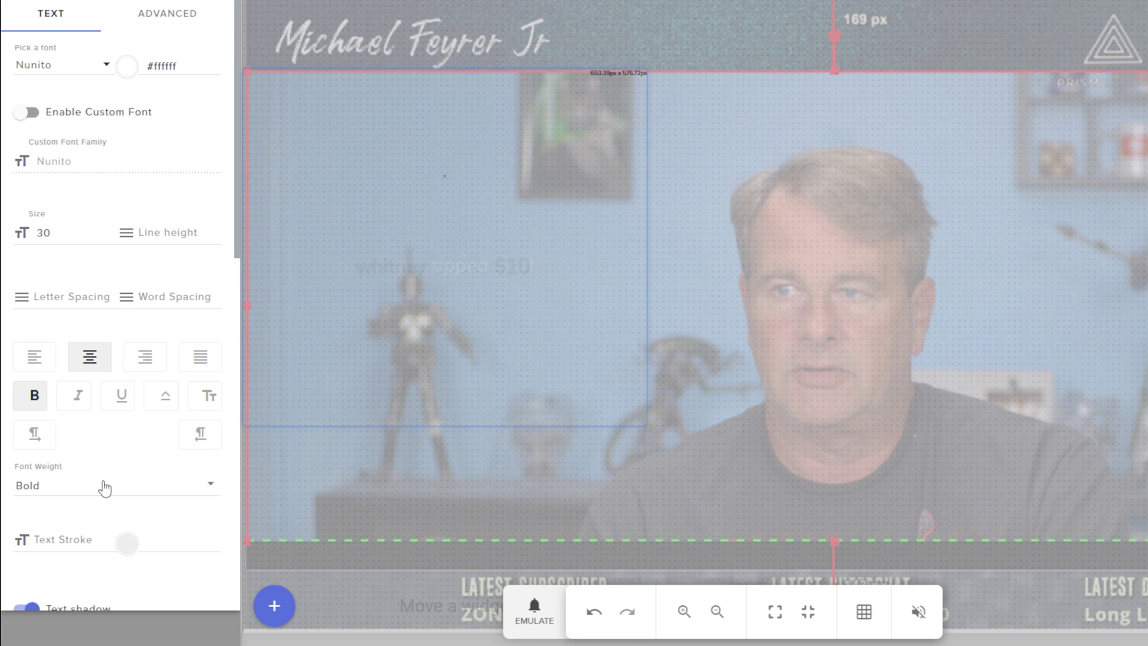
- Examine the subscriber alert's text styling, shadow, highlight and secondary text options, plus the advanced margin and number format settings
left_click(30, 396)
scroll(112, 491, "down", 10)
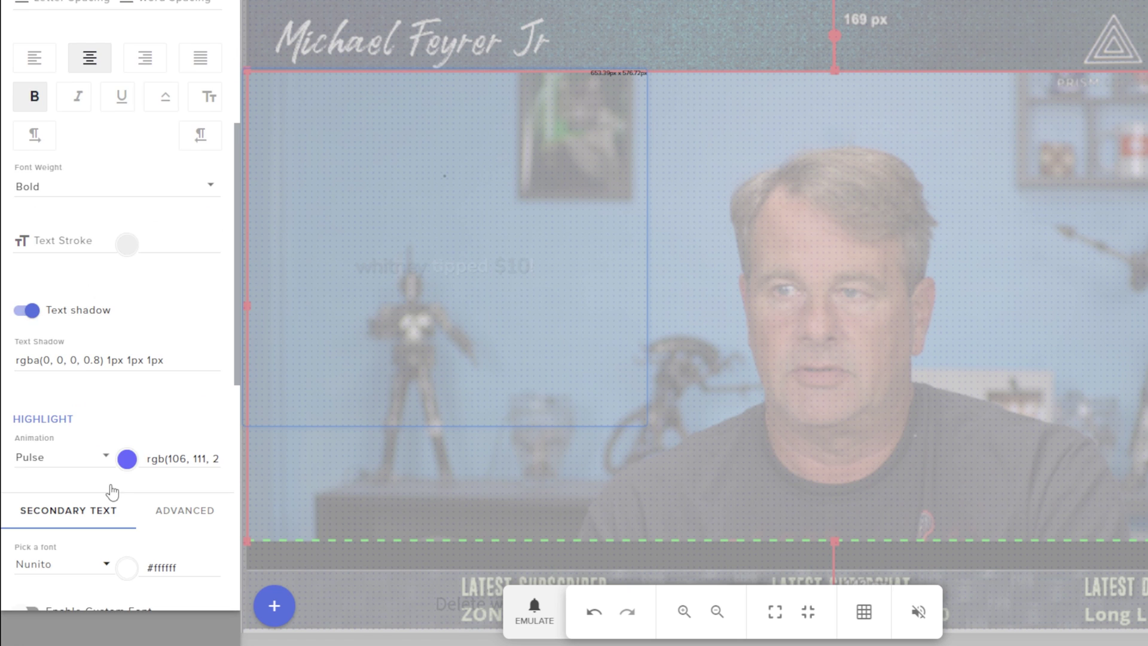
scroll(112, 492, "down", 3)
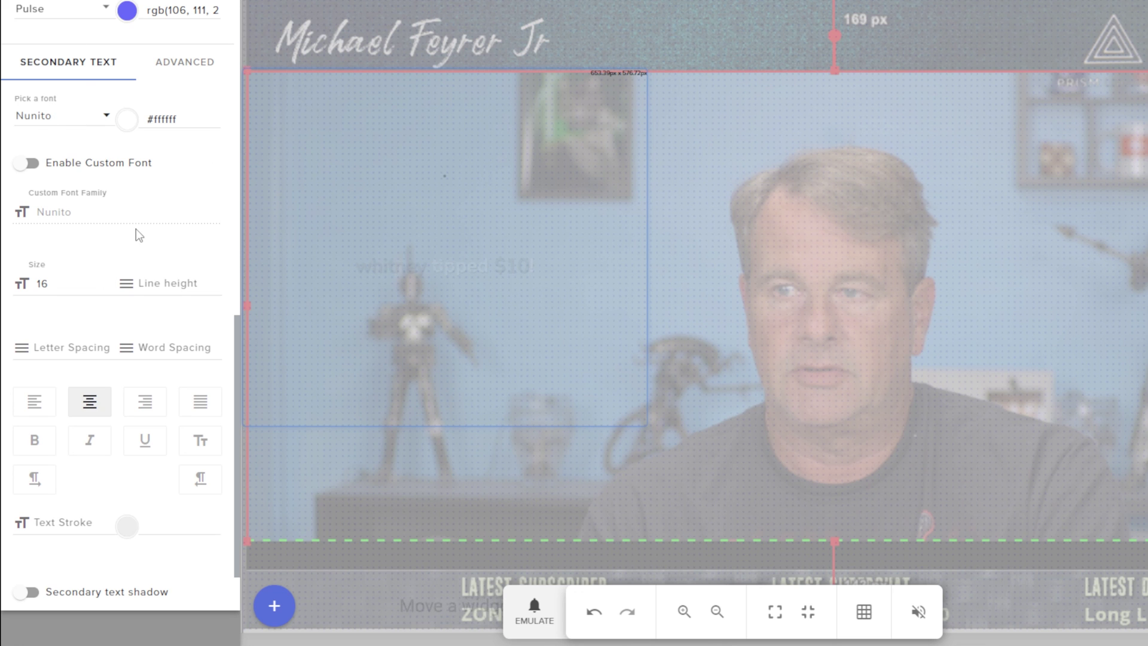
scroll(138, 235, "up", 5)
scroll(139, 254, "up", 8)
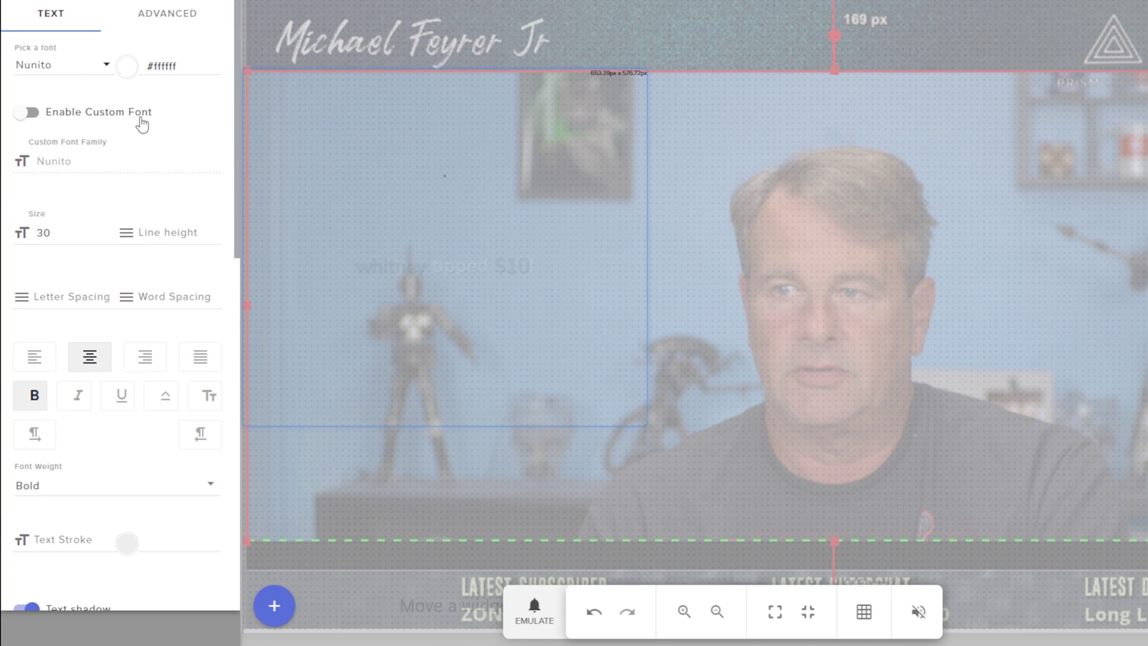
left_click(169, 14)
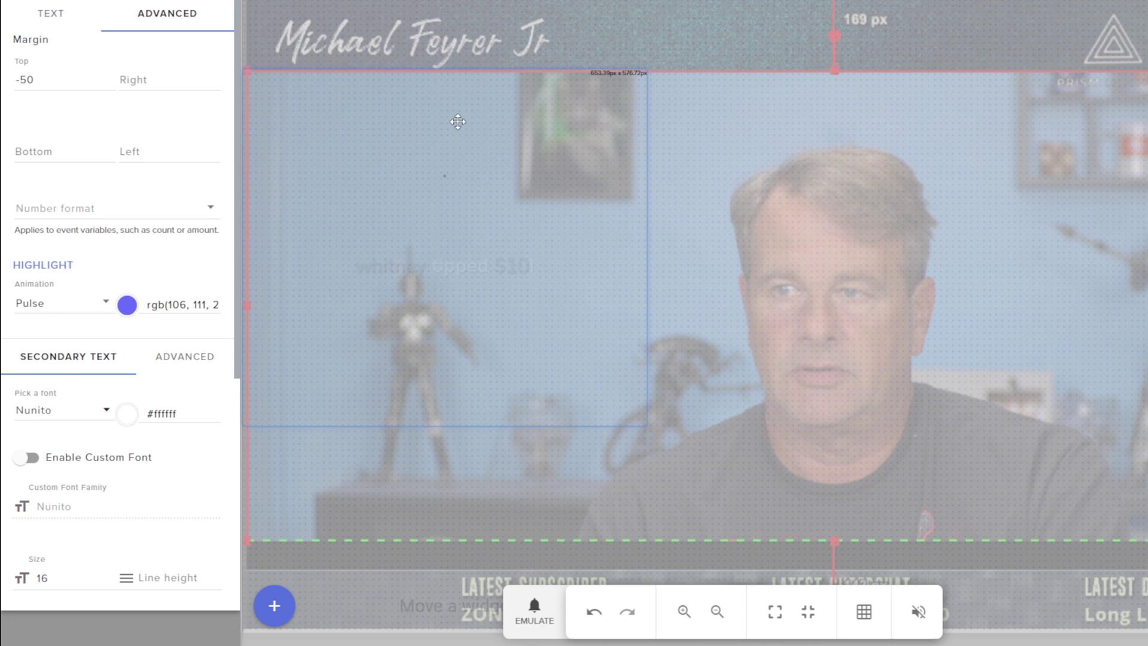
scroll(151, 318, "down", 1)
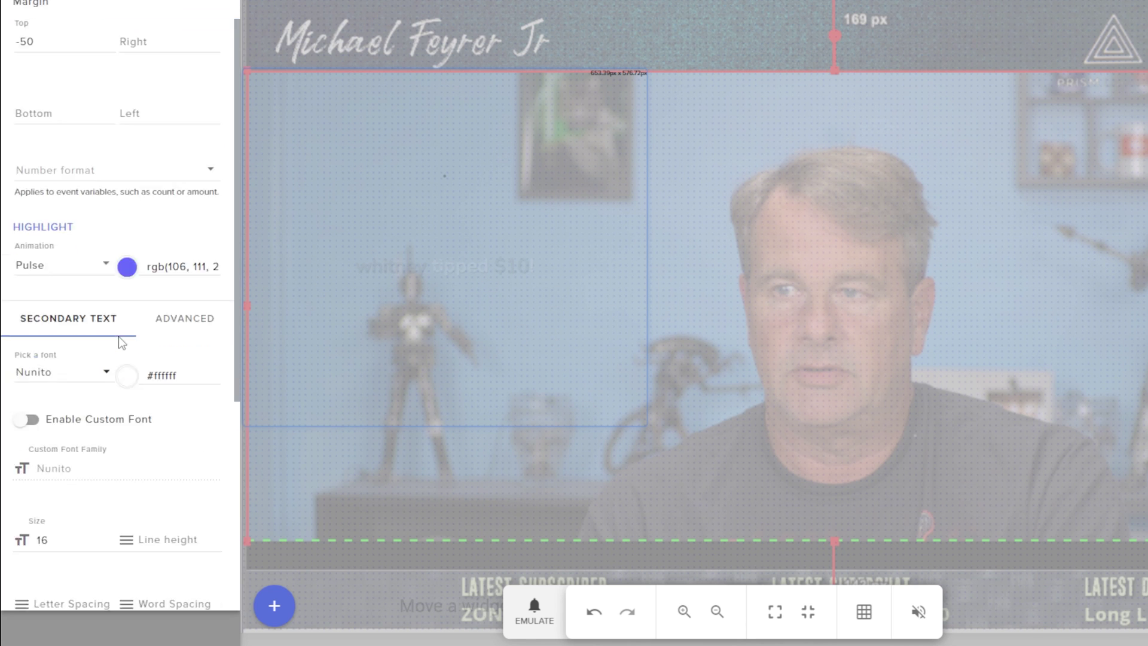
scroll(122, 338, "up", 1)
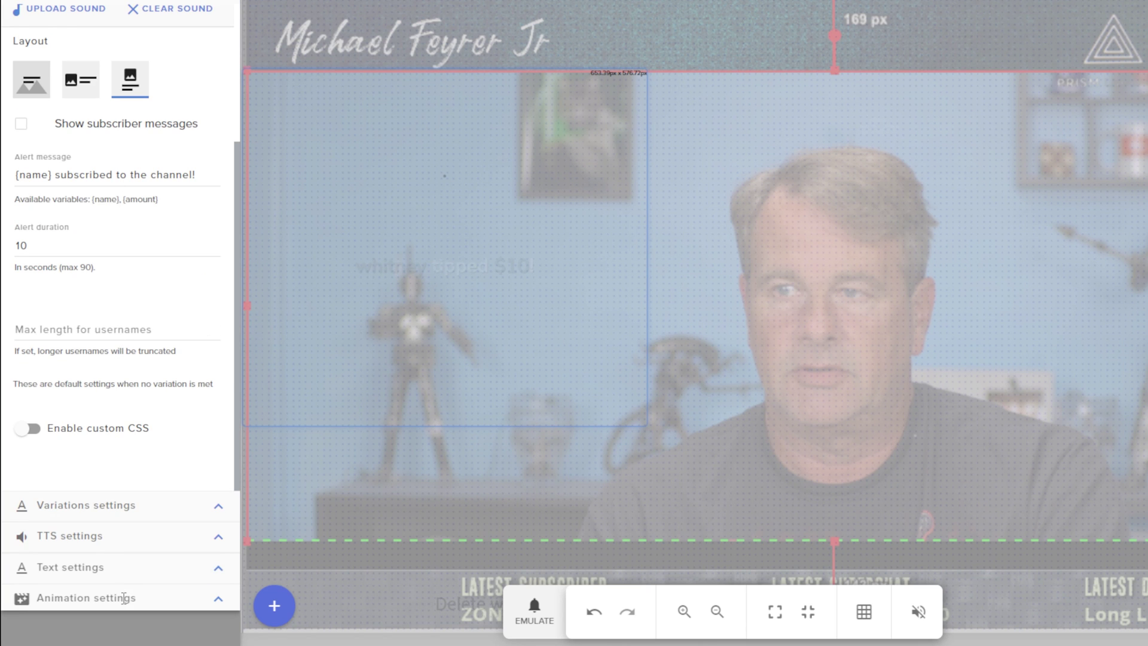
- Review the subscriber alert's animation settings and return to its main advanced settings
left_click(216, 609)
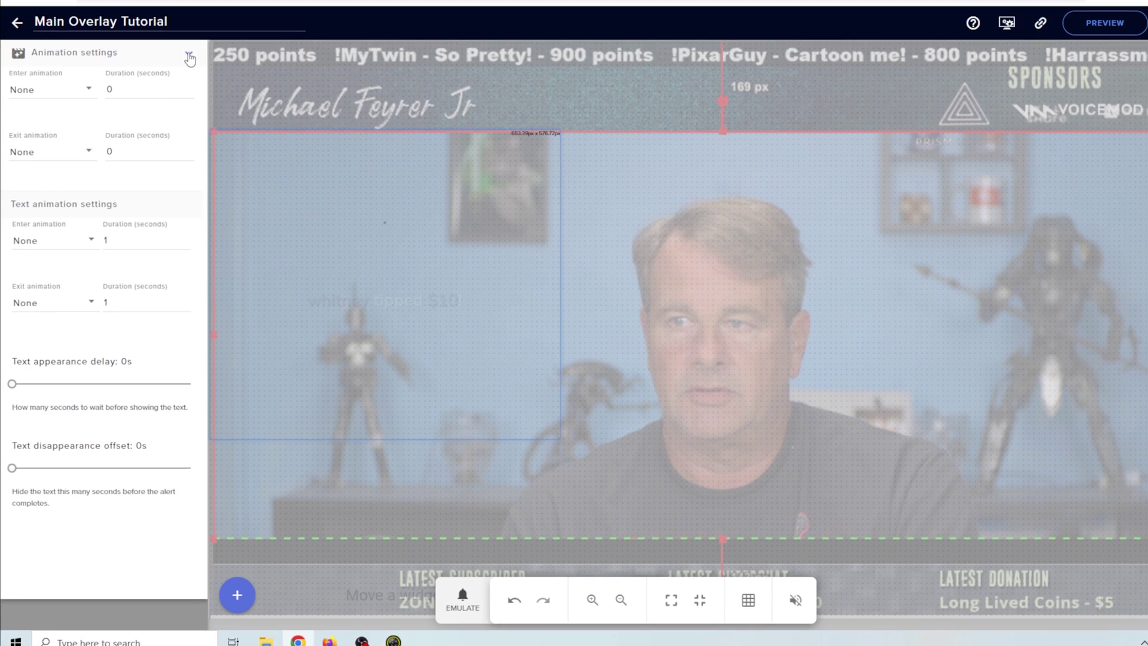
scroll(165, 68, "up", 10)
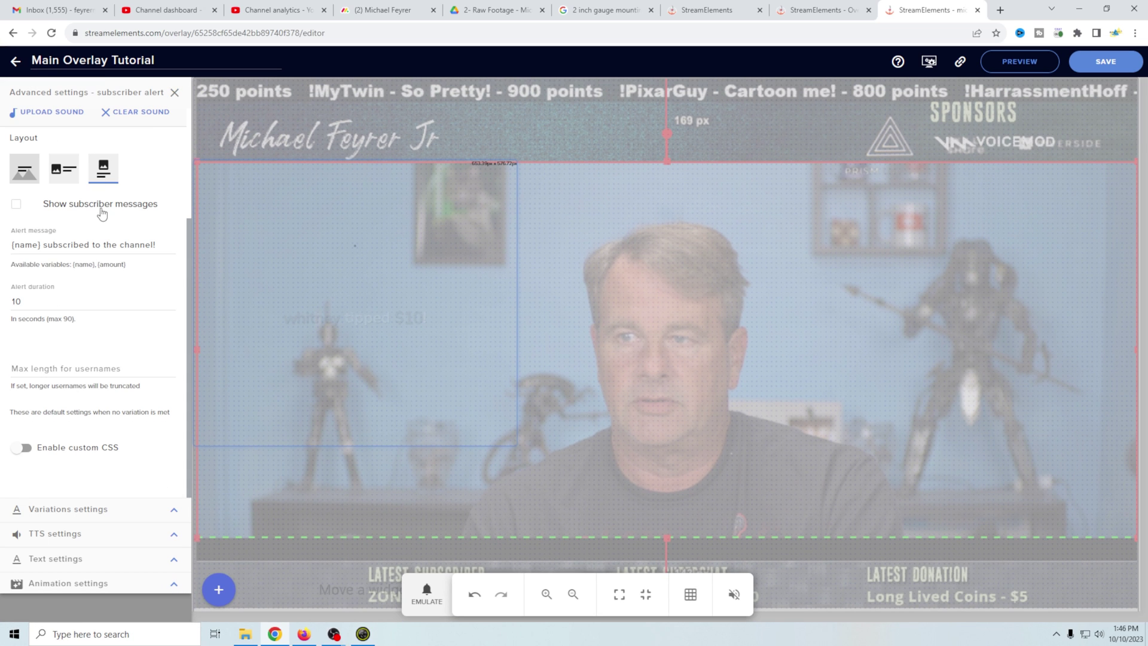
scroll(51, 170, "up", 3)
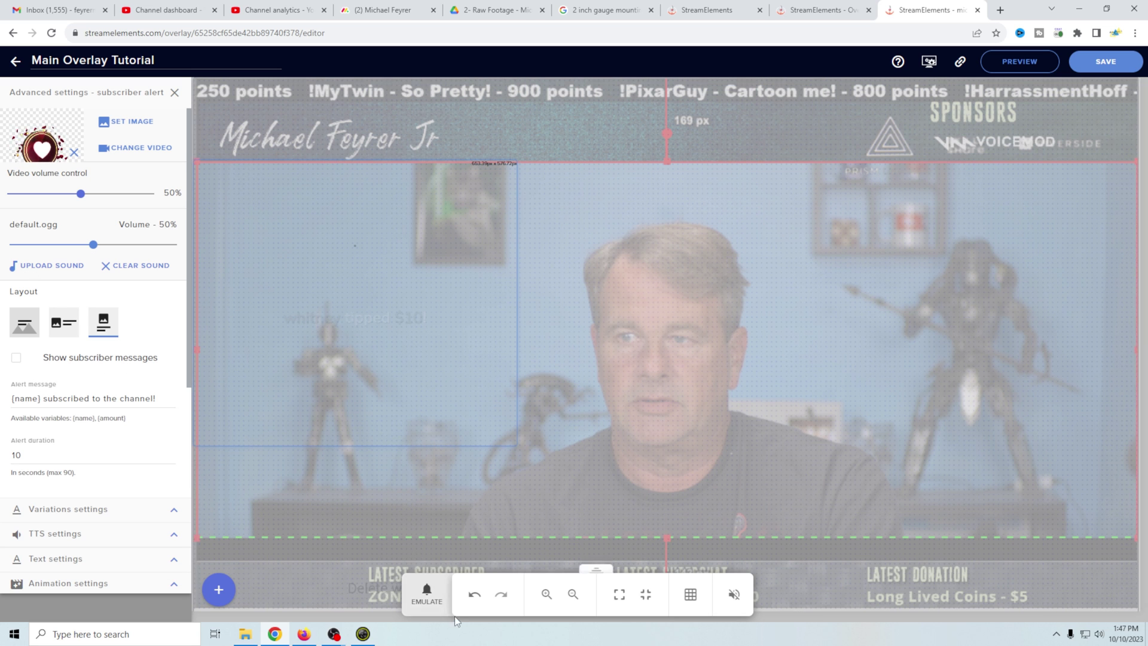
- Emulate a tip event of 50 to preview the tip alert again
left_click(426, 595)
mouse_move(458, 479)
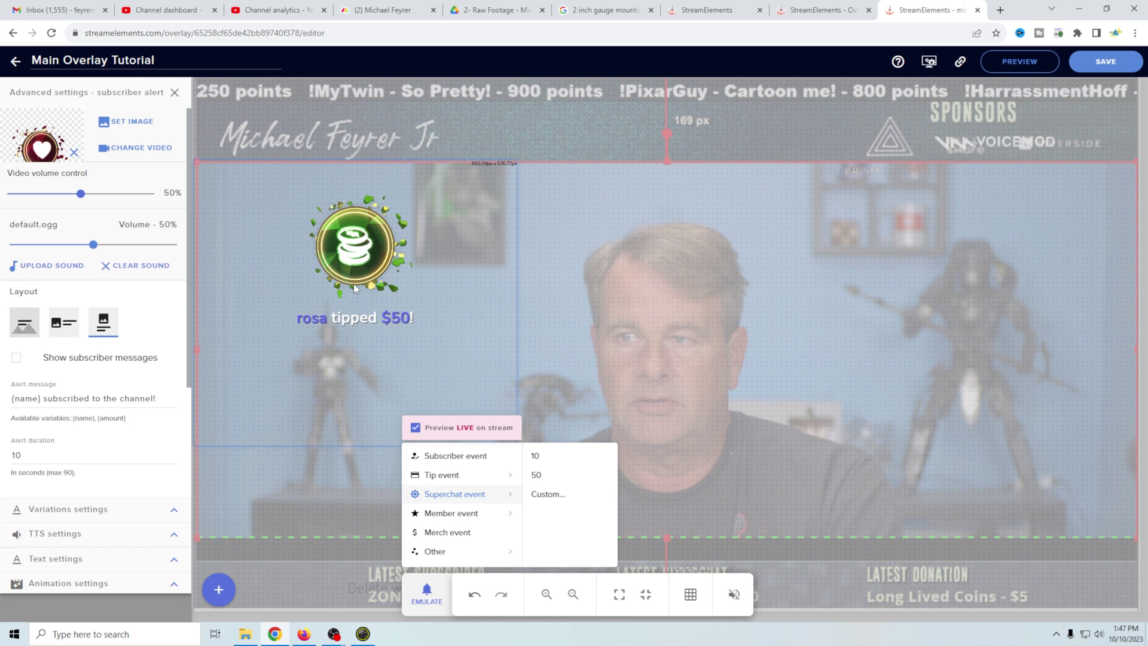
left_click(317, 449)
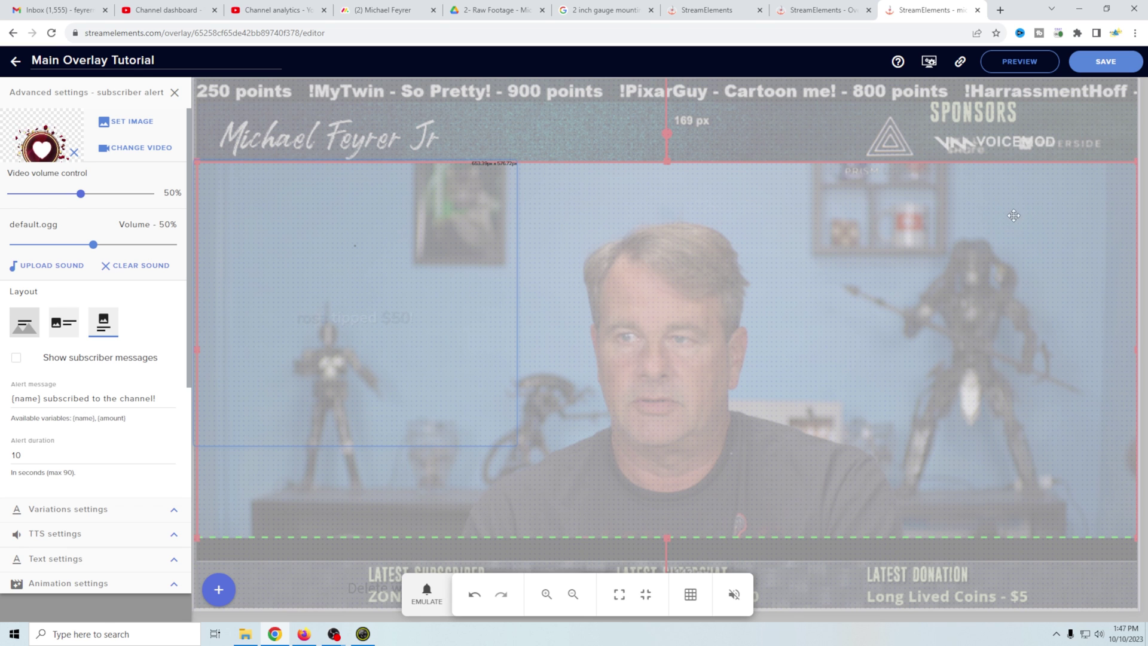
- Save the Main Overlay Tutorial overlay and return to the list of overlays
left_click(1102, 63)
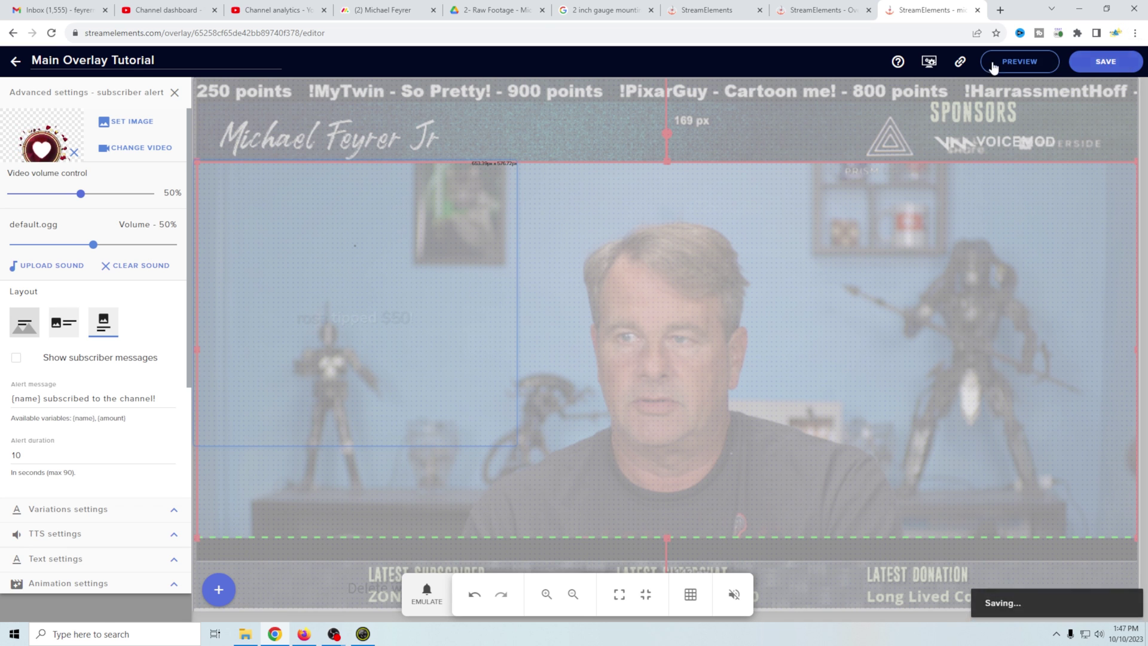
left_click(16, 61)
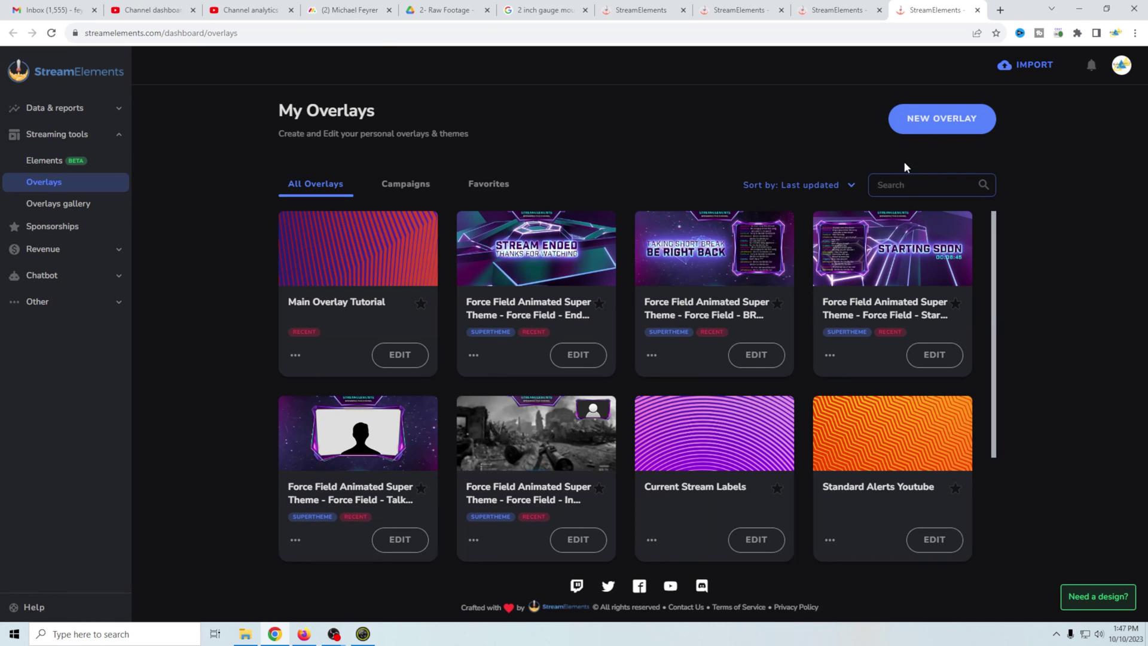
- Create a new 1080p overlay and name it Tut overlay
left_click(936, 127)
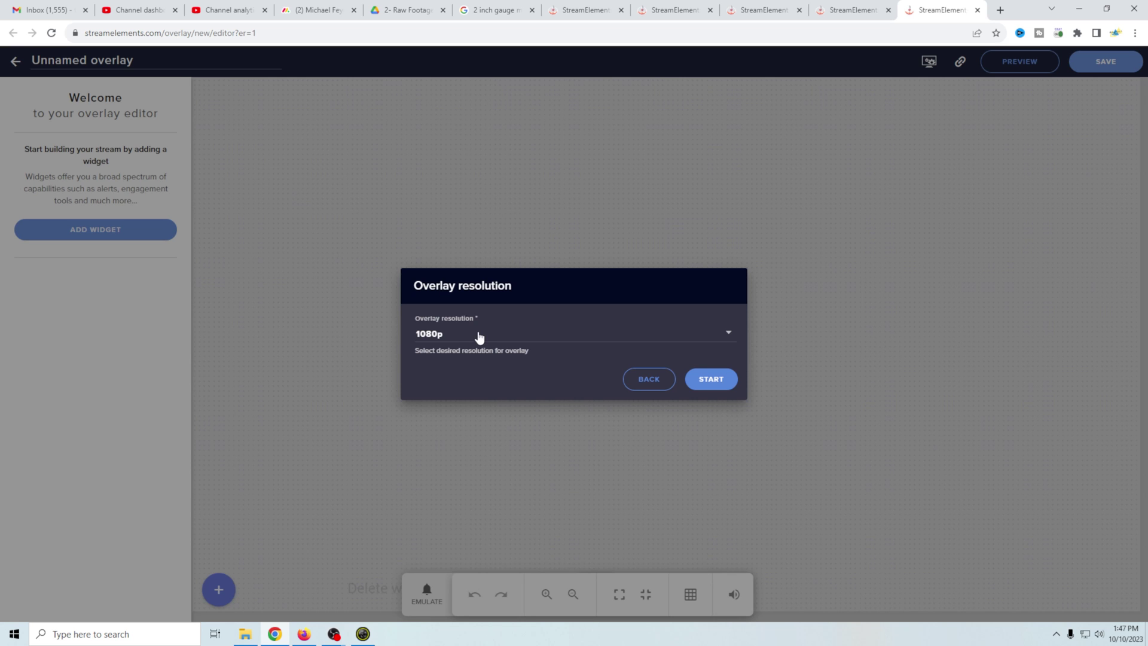
left_click(710, 386)
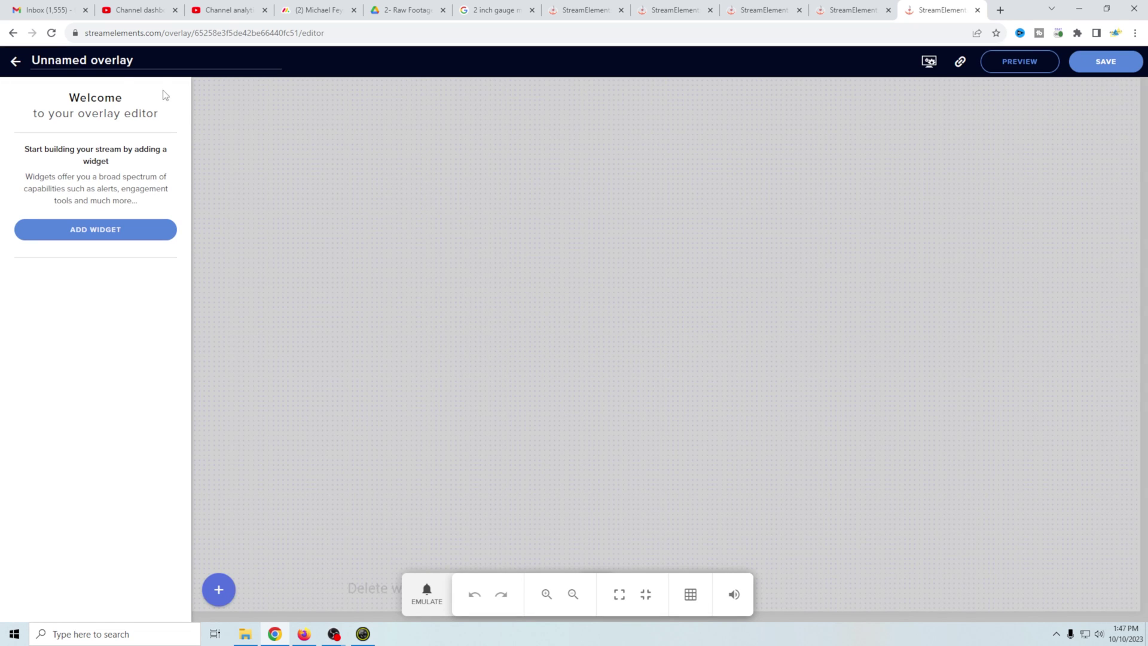
left_click(117, 58)
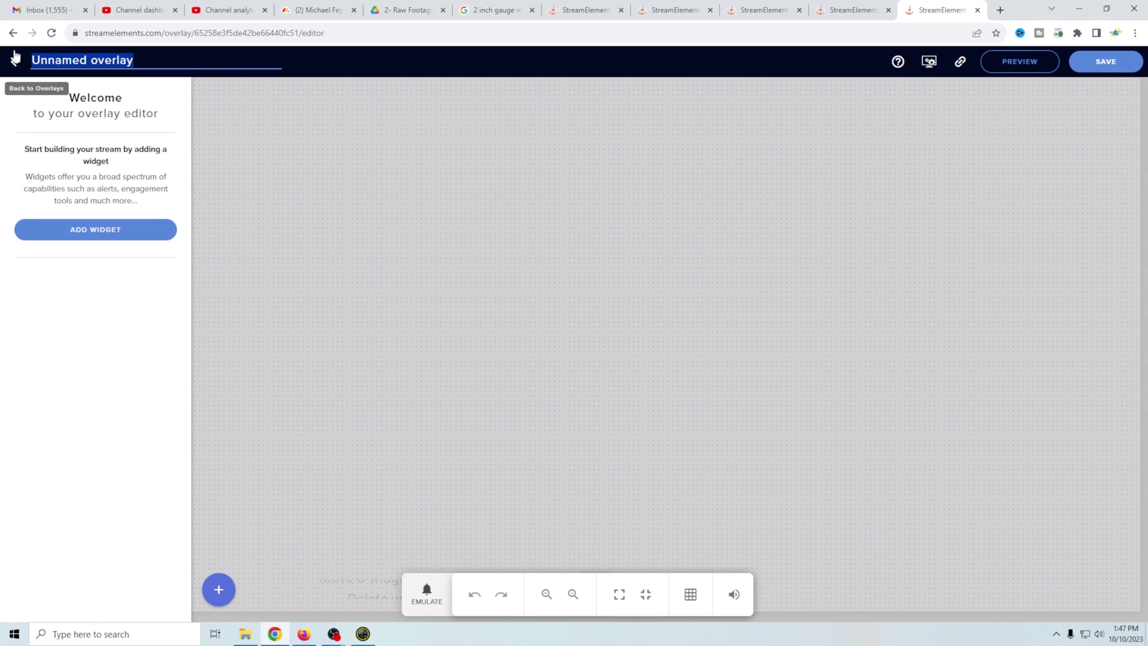
type("Tut overlay")
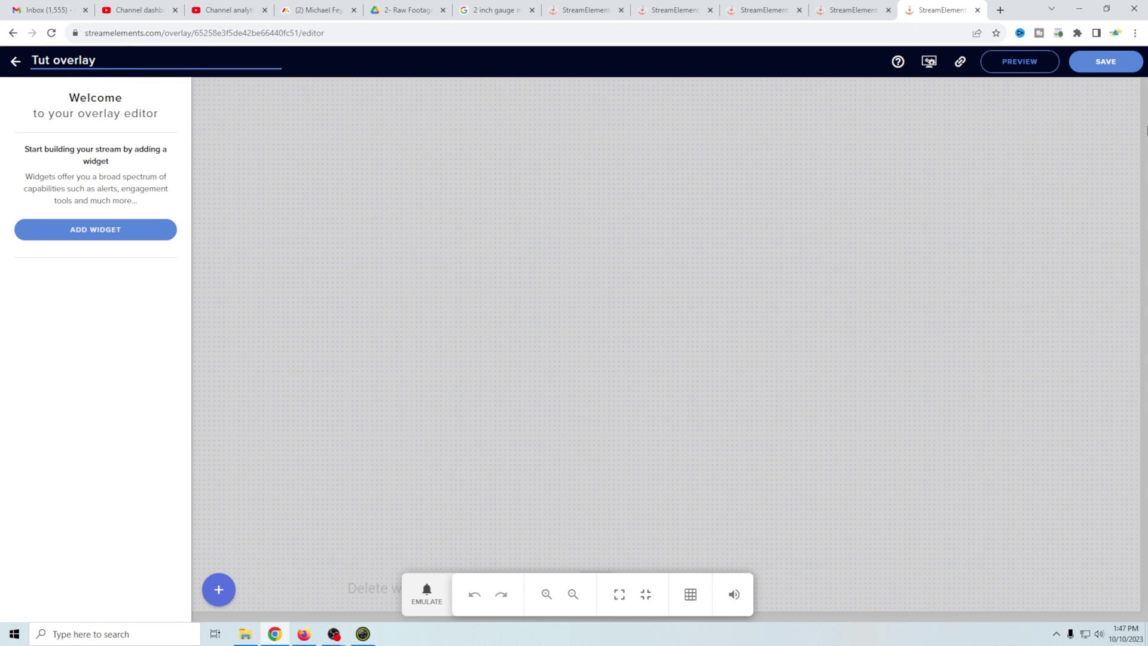
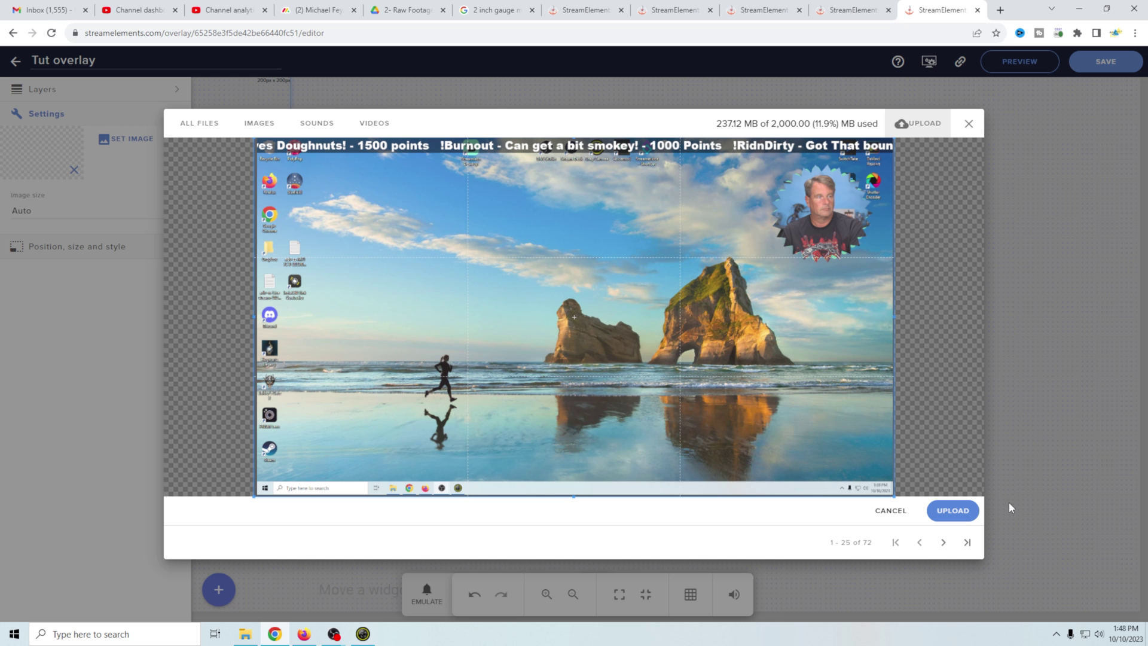
- Upload the desktop canvas screenshot and set tut cap.PNG as the image widget's picture
left_click(953, 511)
mouse_move(250, 216)
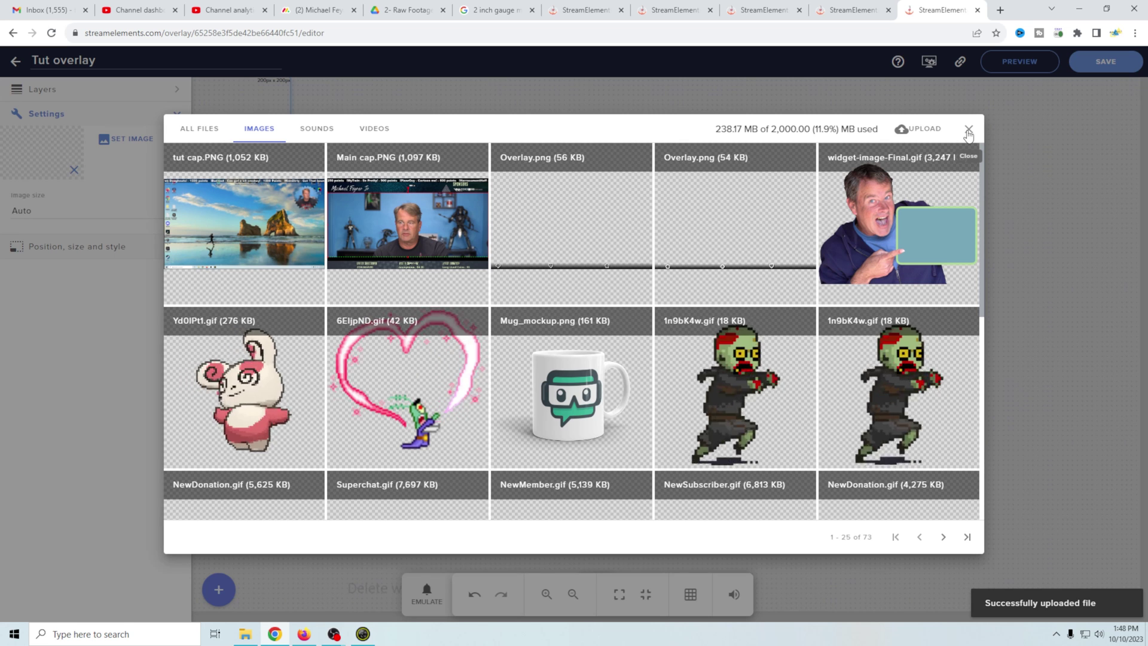
left_click(211, 156)
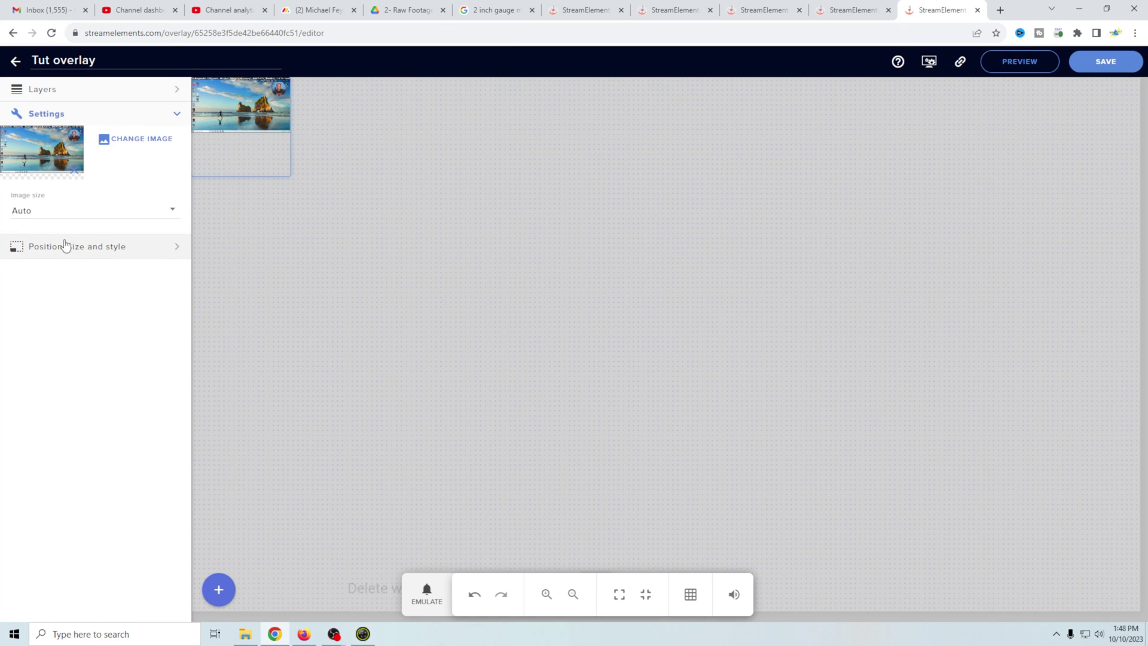
- Stretch the screenshot over the whole canvas using the Scaled image size and turn off the image layer's visibility
left_click(172, 214)
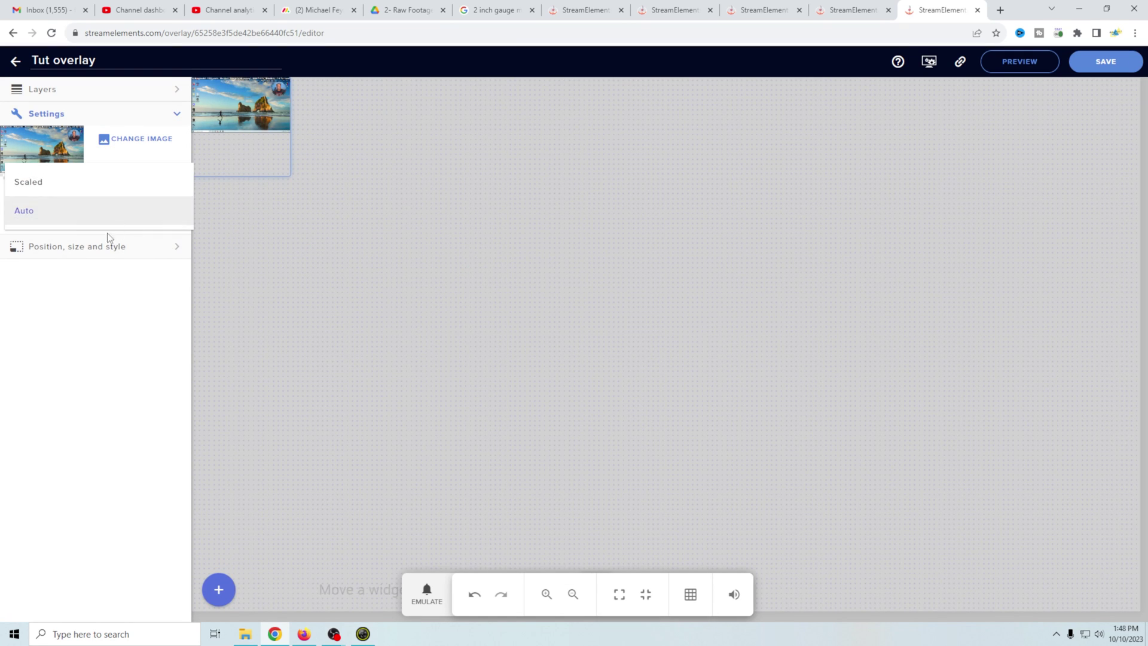
left_click(54, 185)
left_click_drag(286, 173, 1140, 636)
left_click_drag(1043, 507, 1024, 472)
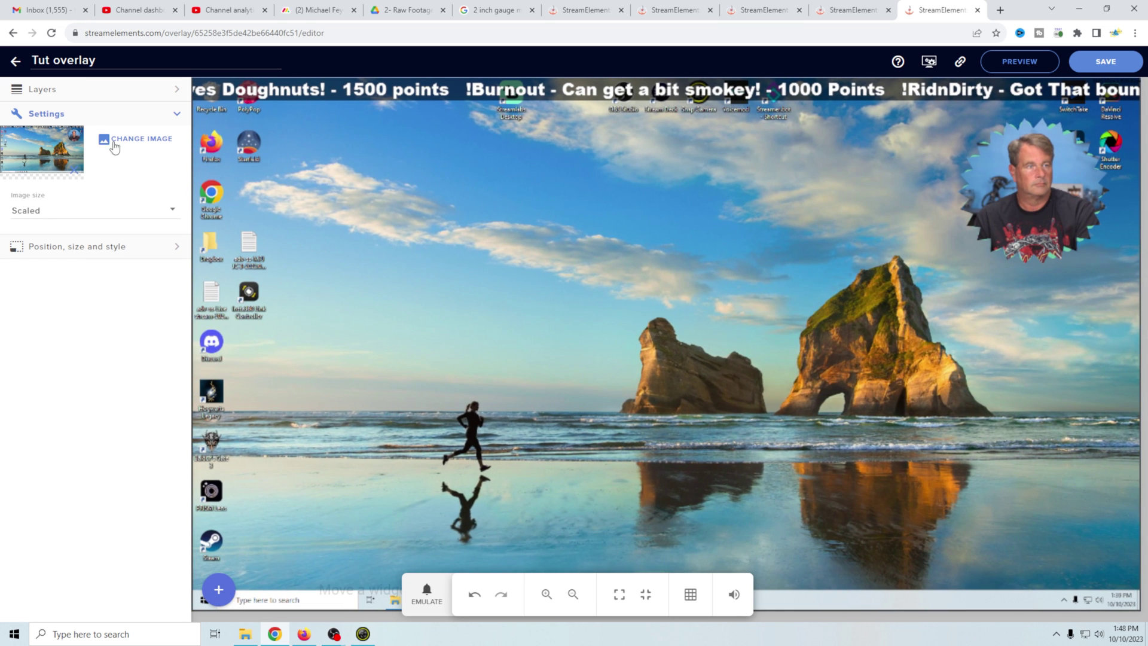
left_click(102, 90)
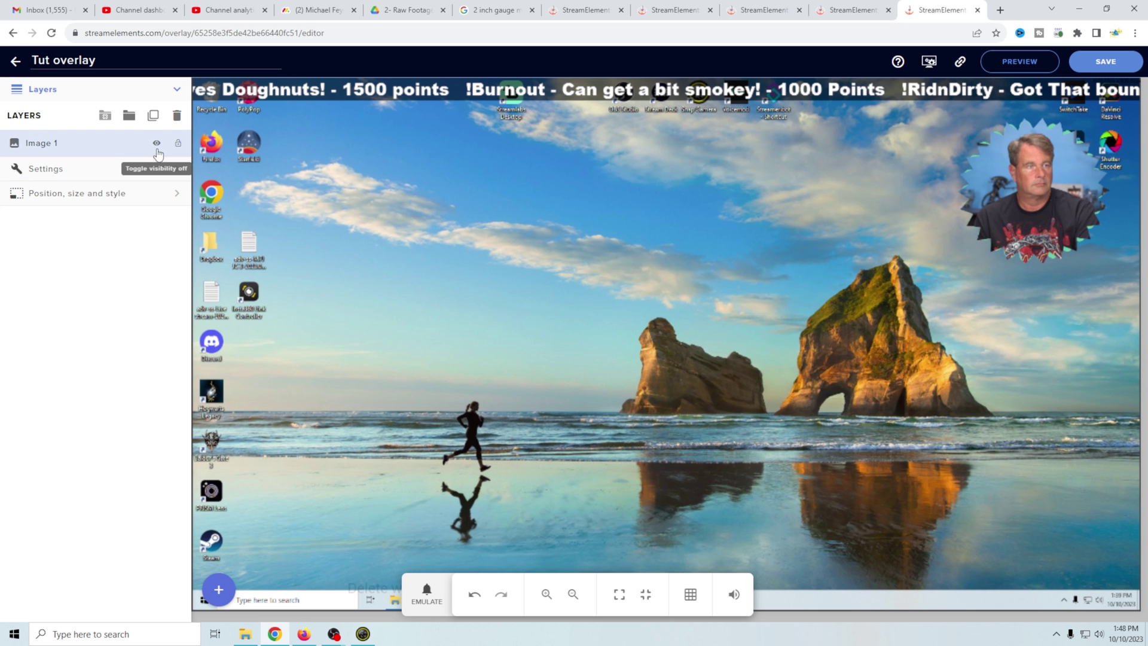
left_click(157, 144)
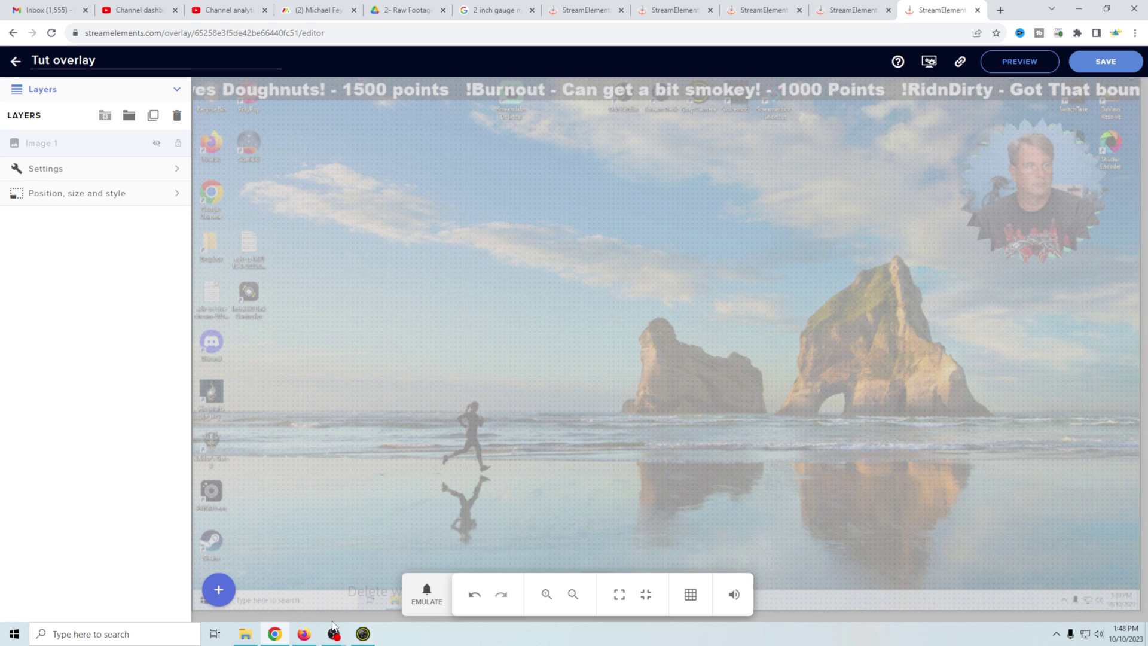
- Add an AlertBox widget and place it in the lower-right part of the canvas, beneath the webcam area
left_click(220, 591)
mouse_move(290, 326)
left_click(372, 331)
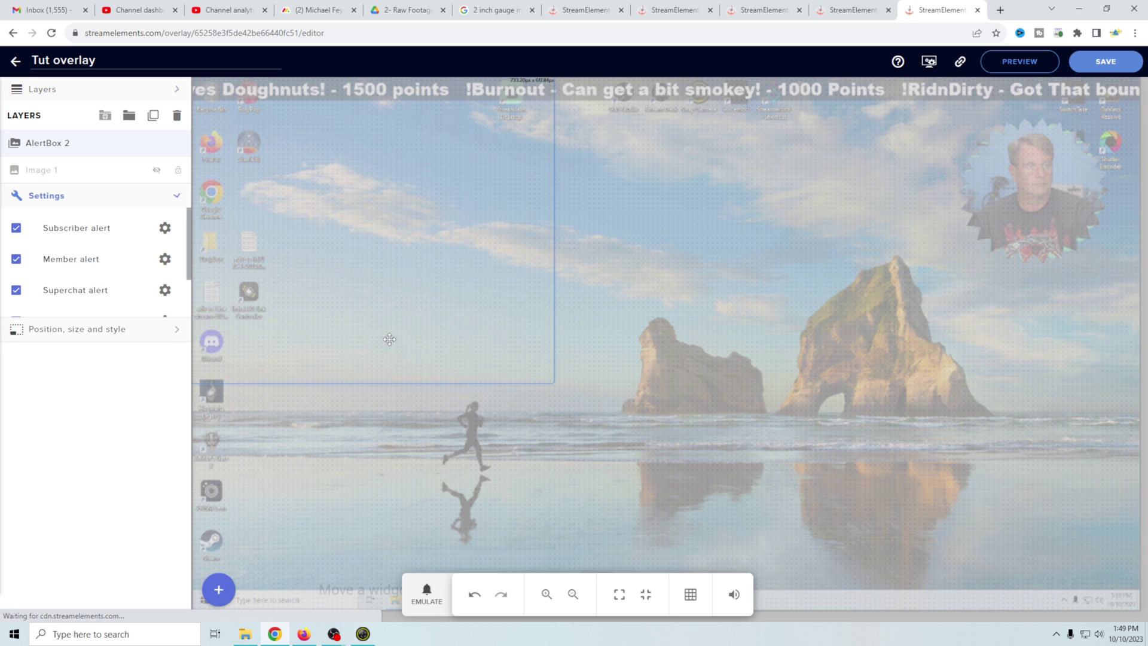
left_click_drag(338, 206, 934, 420)
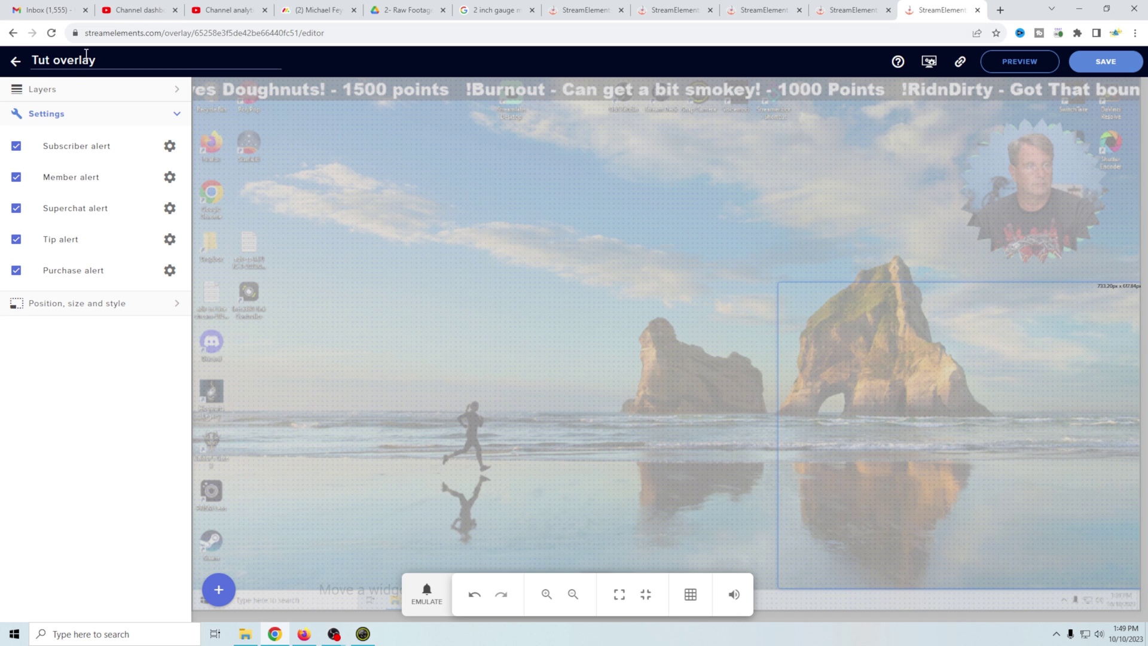
- Reopen the Main Overlay Tutorial overlay for editing and move the floating toolbar clear of the labels along the canvas's lower edge
left_click(11, 63)
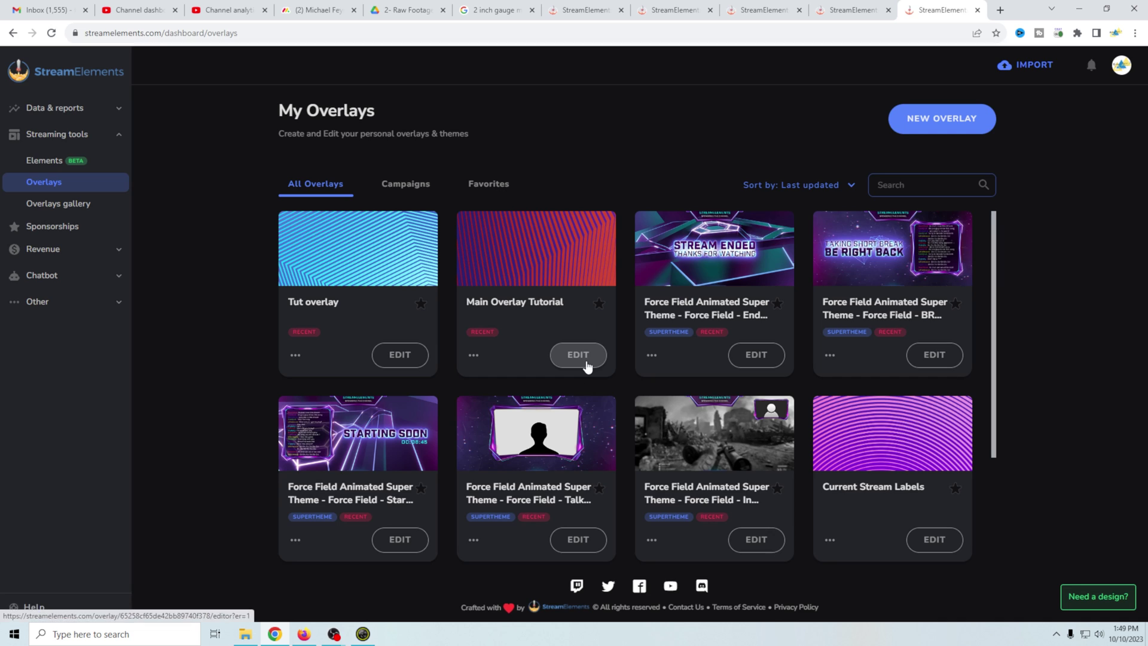
left_click(585, 361)
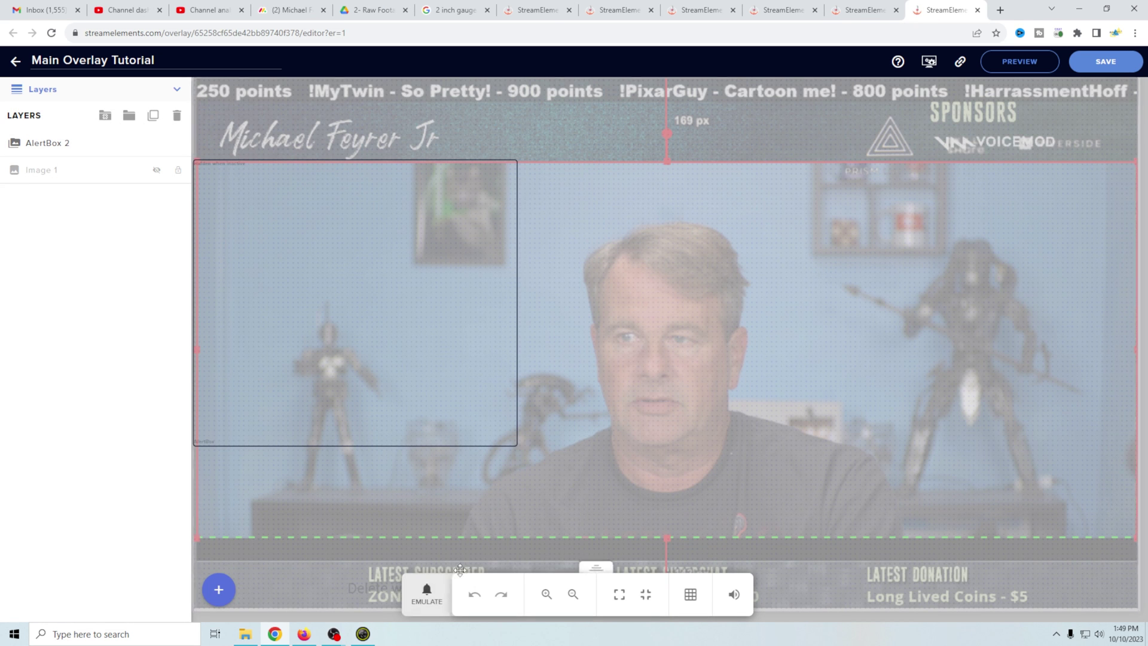
left_click(597, 567)
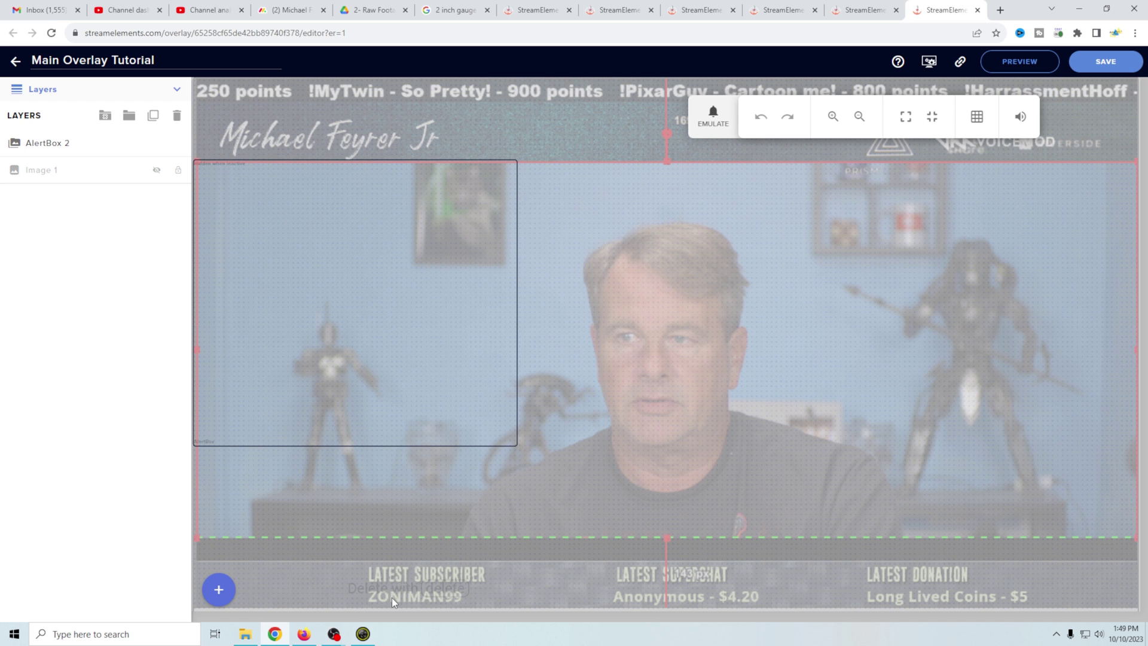
left_click(674, 598)
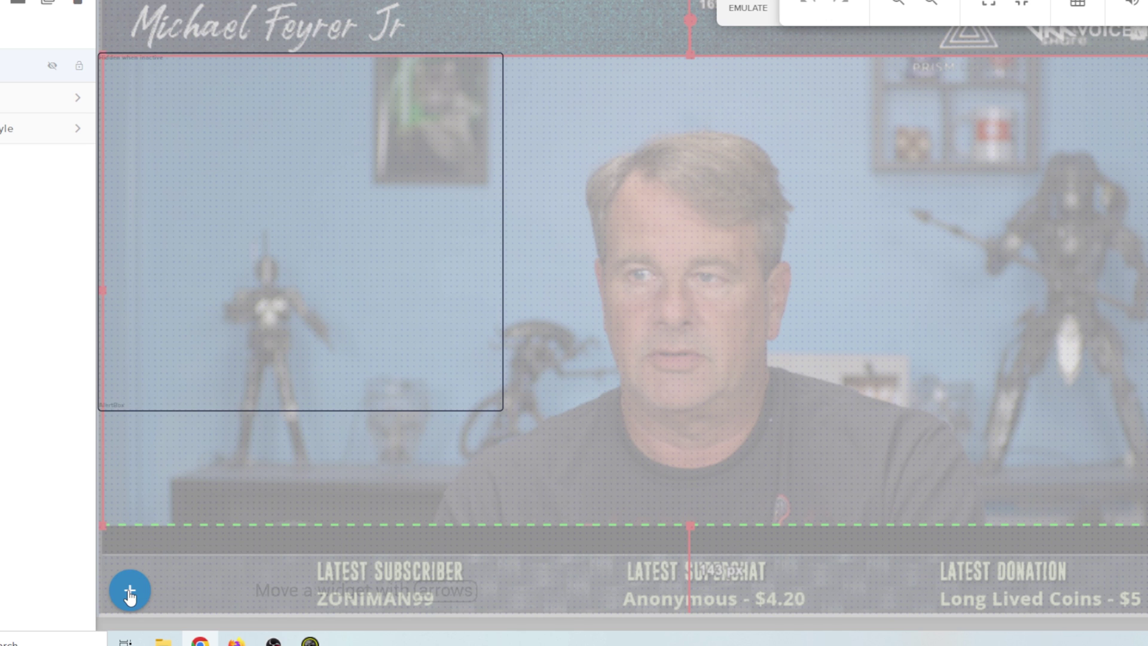
- Add a Latest subscriber label and move it to the lower middle of the canvas, above the footer bar
left_click(130, 592)
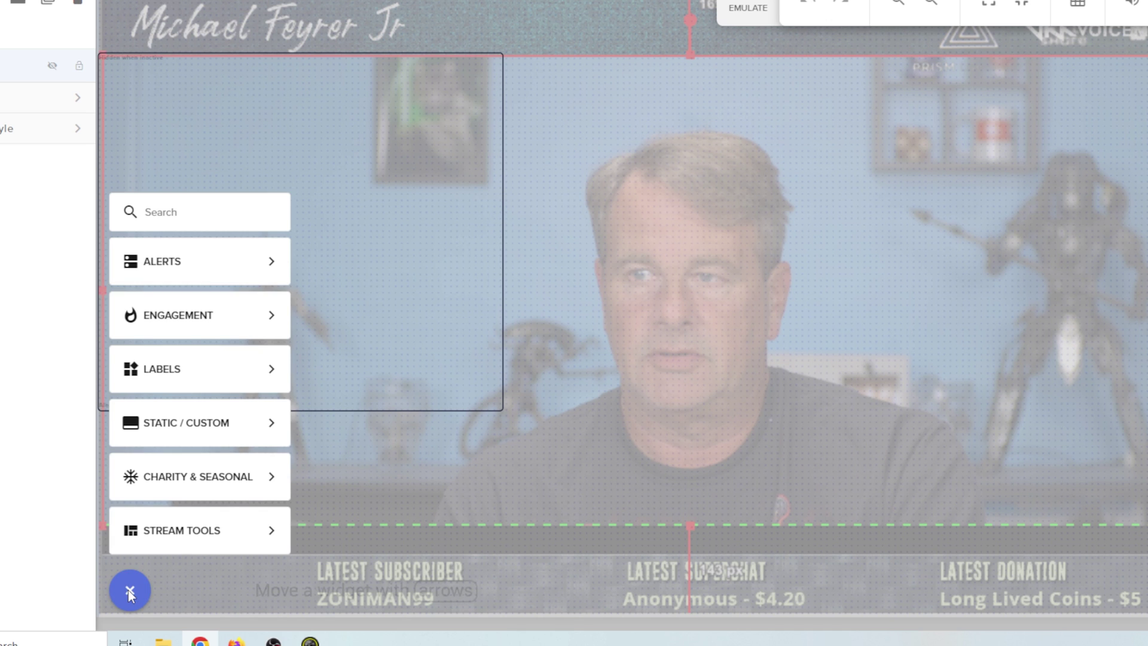
mouse_move(198, 386)
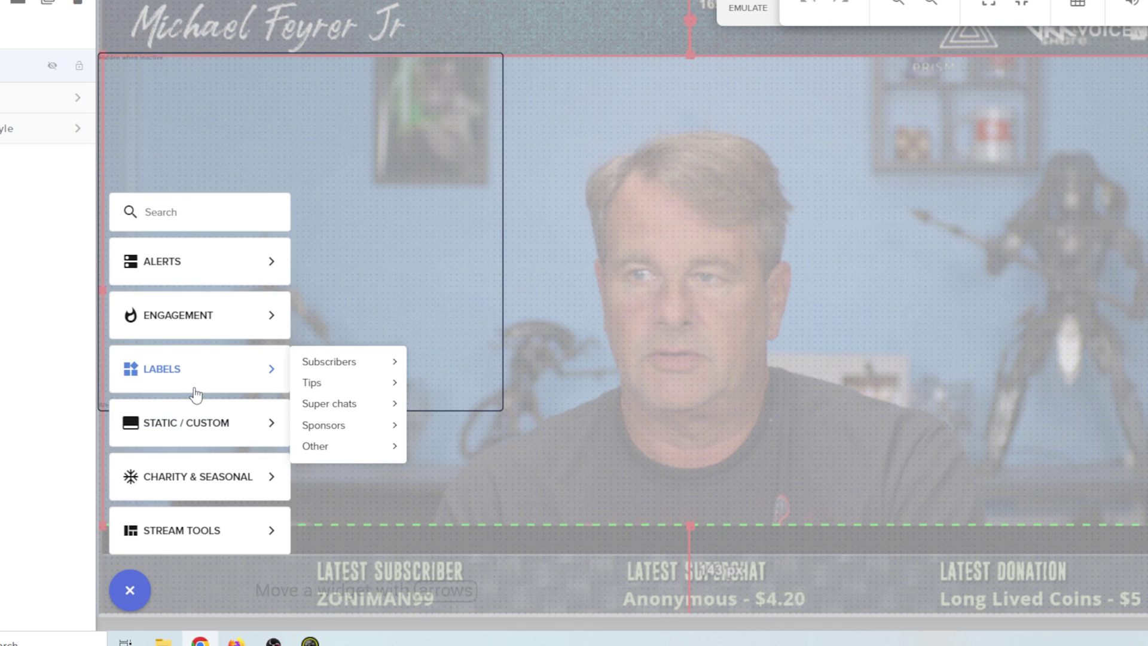
mouse_move(354, 371)
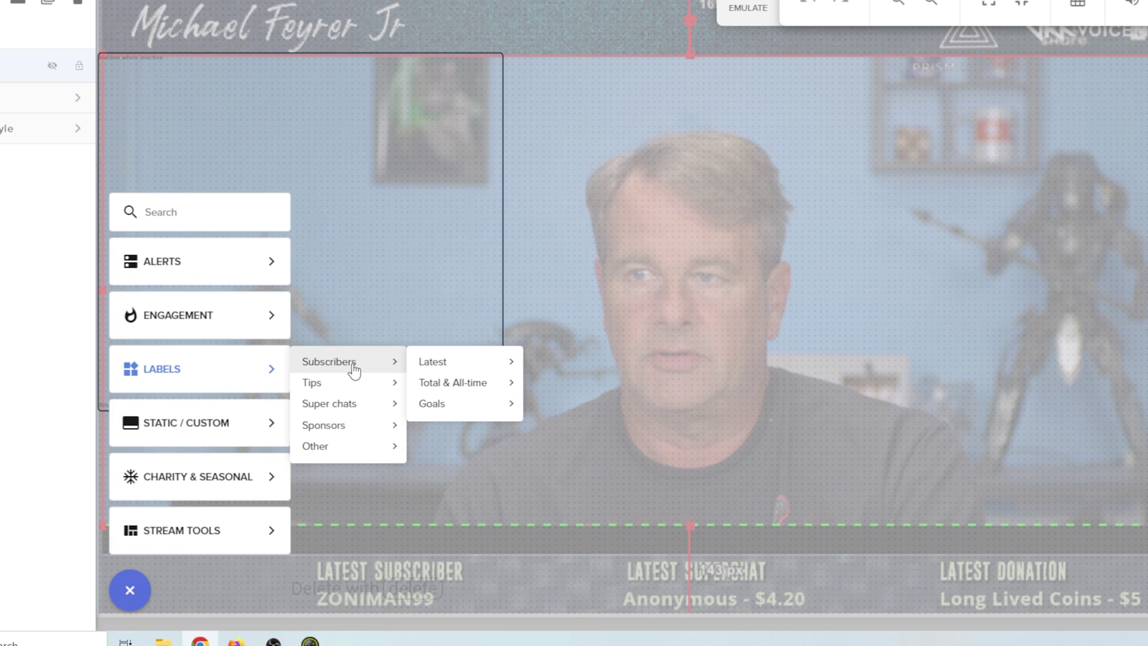
mouse_move(432, 366)
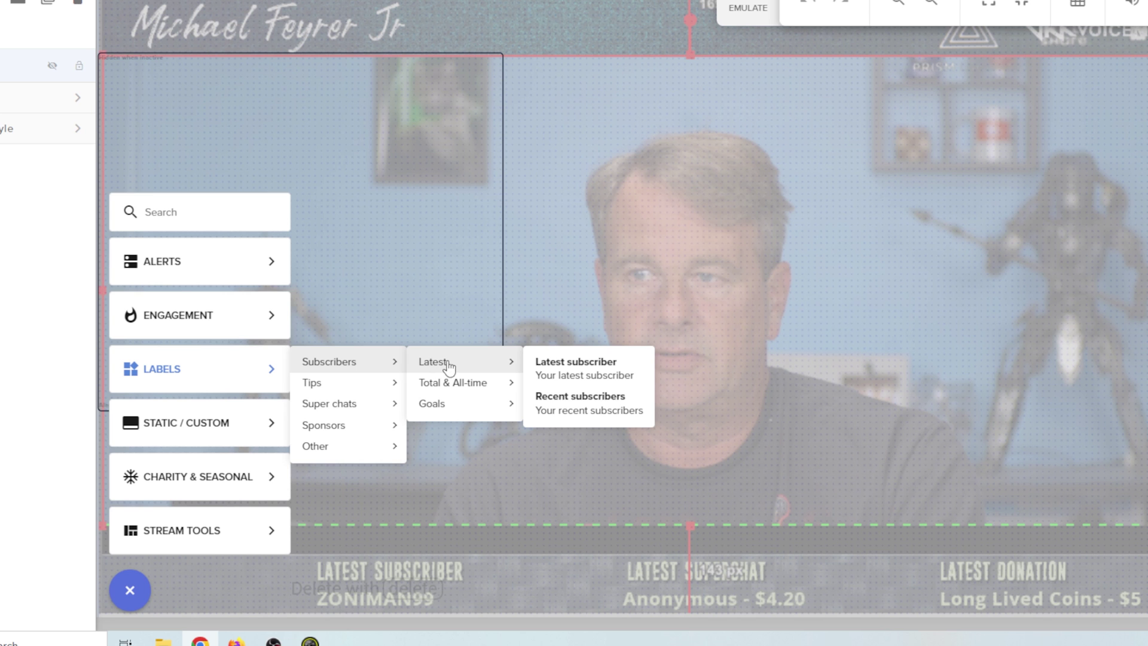
left_click(596, 368)
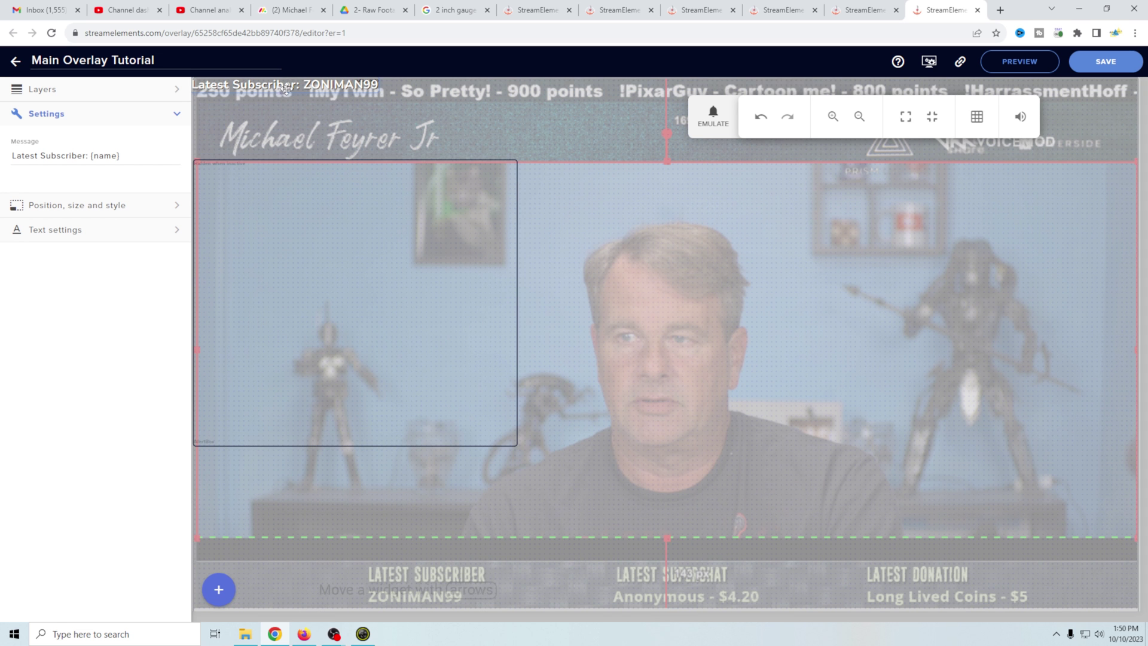
left_click_drag(293, 86, 600, 475)
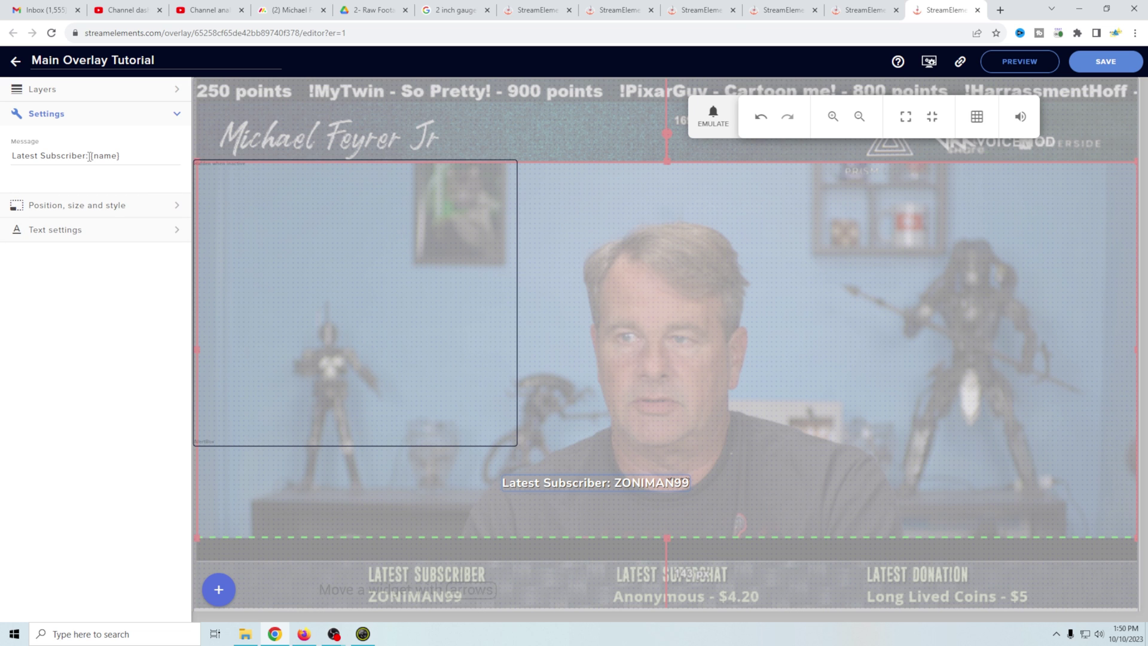
- Reduce the subscriber label's message to {name} and place it over the latest subscriber's name in the screenshot footer
left_click_drag(90, 156, 12, 157)
key("BackSpace")
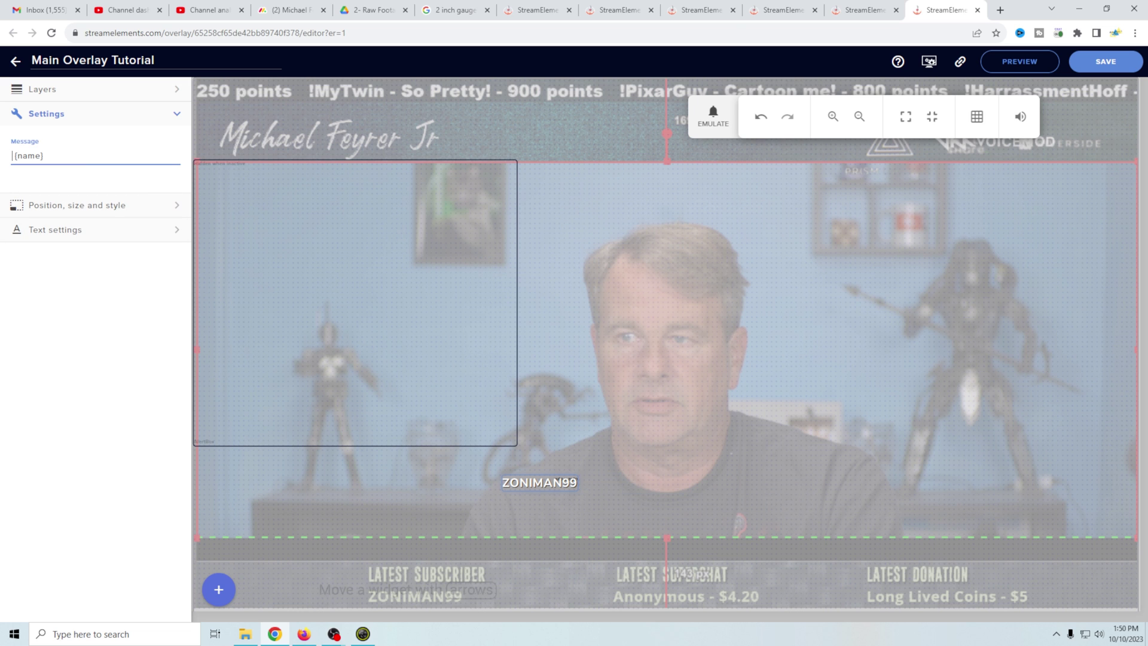
left_click_drag(537, 488, 412, 597)
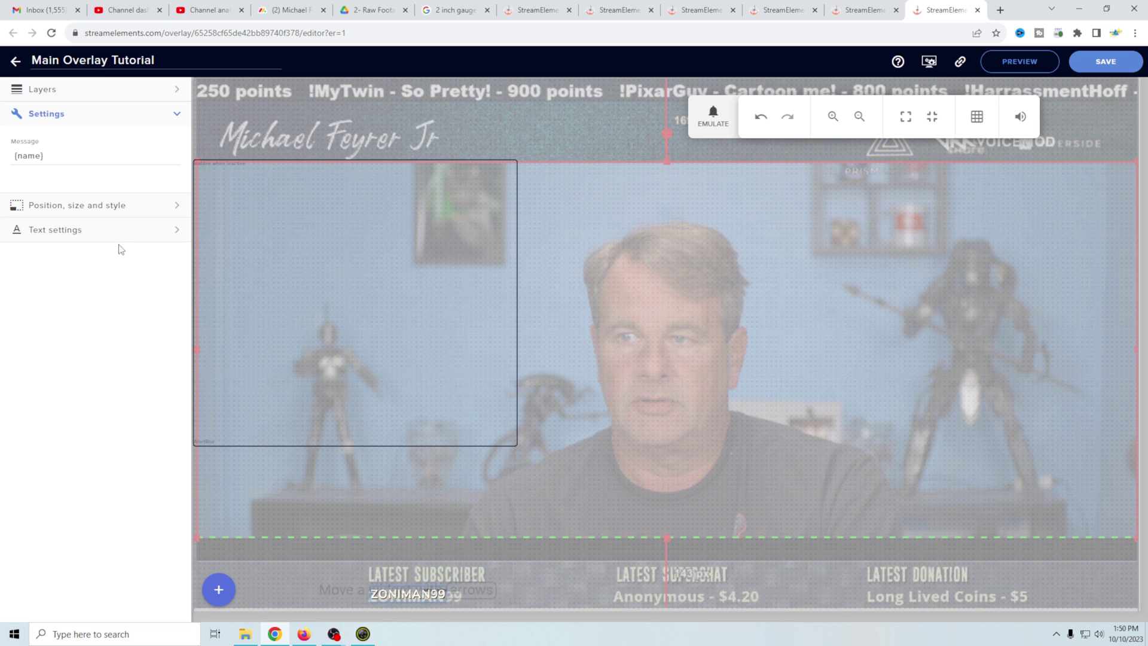
- Review the subscriber label's font, size and alignment settings, plus the overlay's layer list
left_click(73, 229)
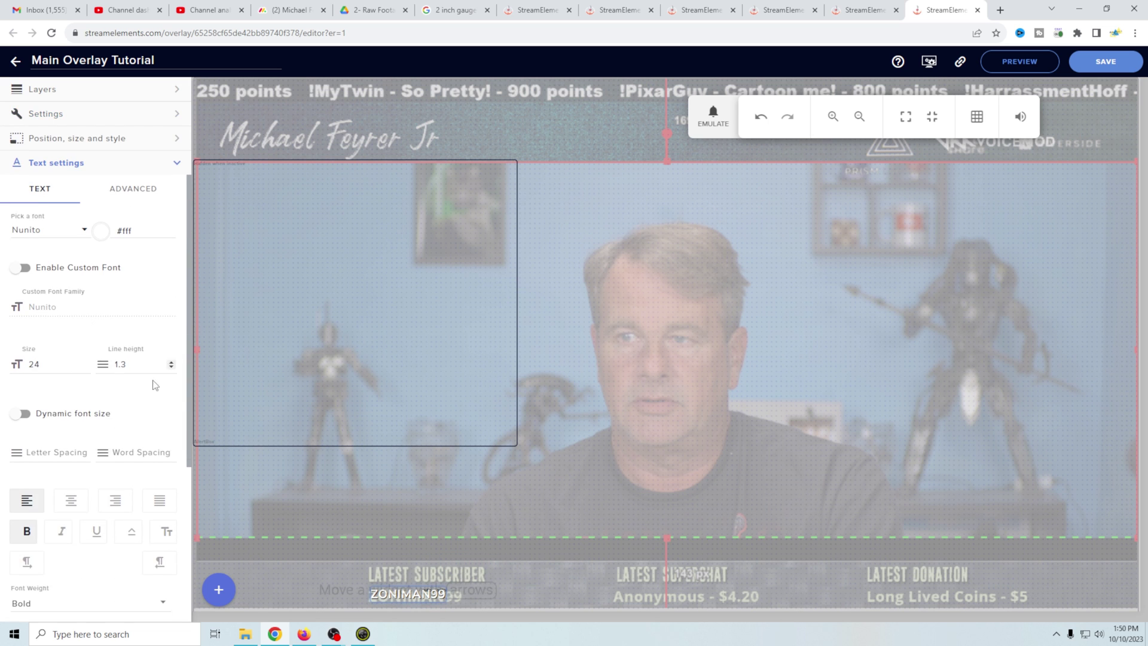
double_click(424, 592)
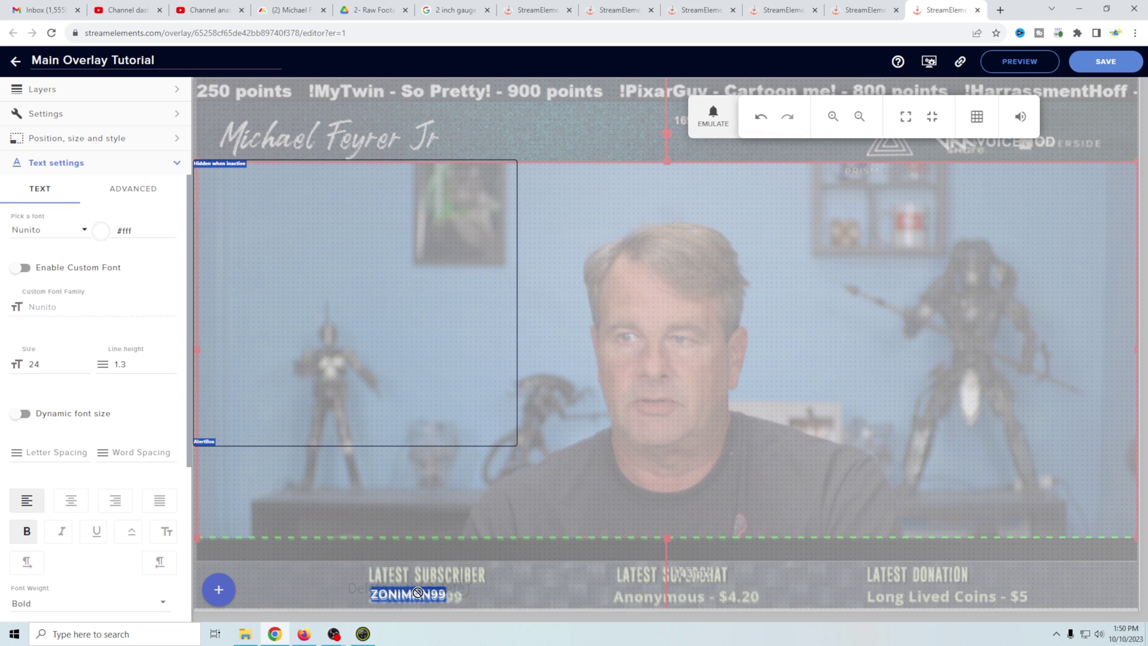
left_click(414, 594)
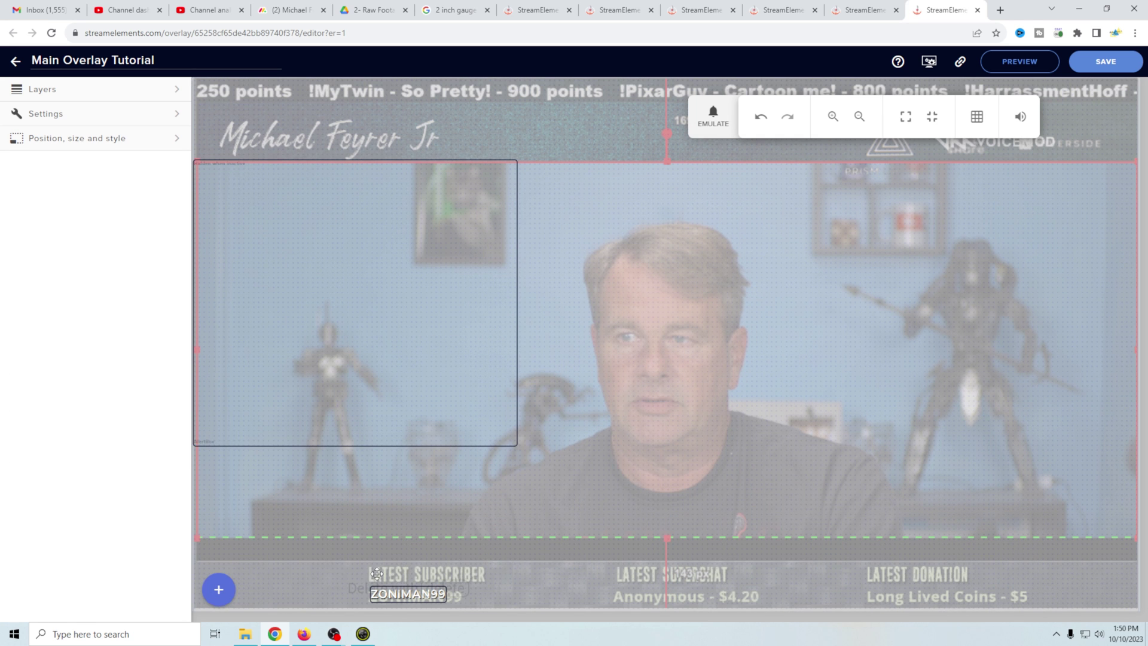
left_click(434, 594)
left_click(97, 90)
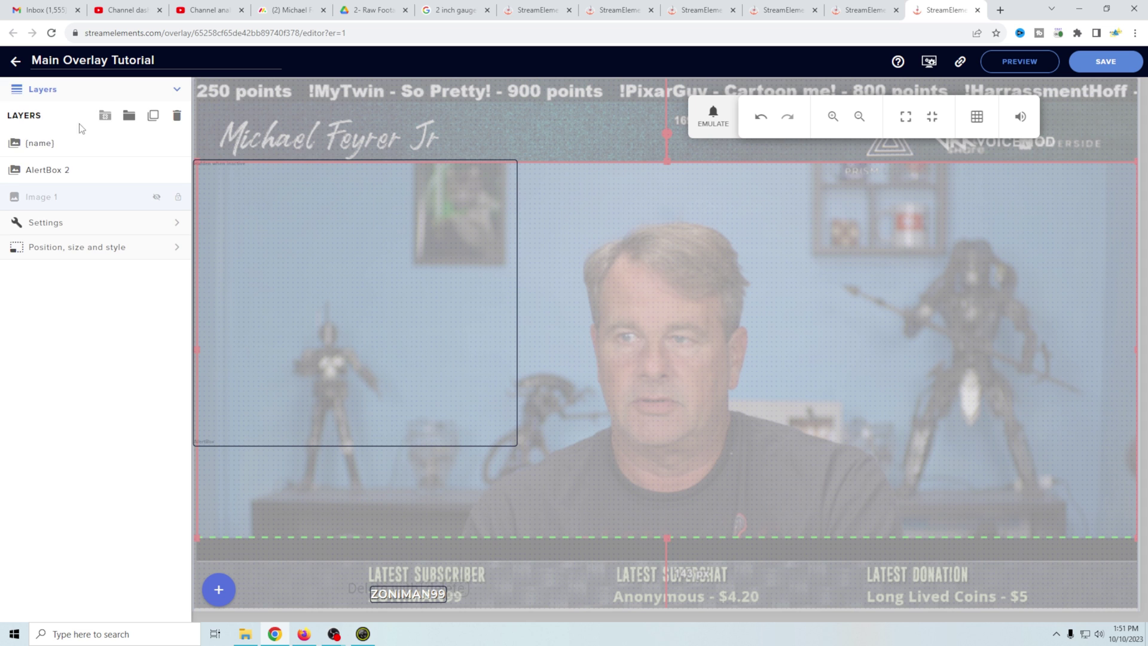
left_click(58, 198)
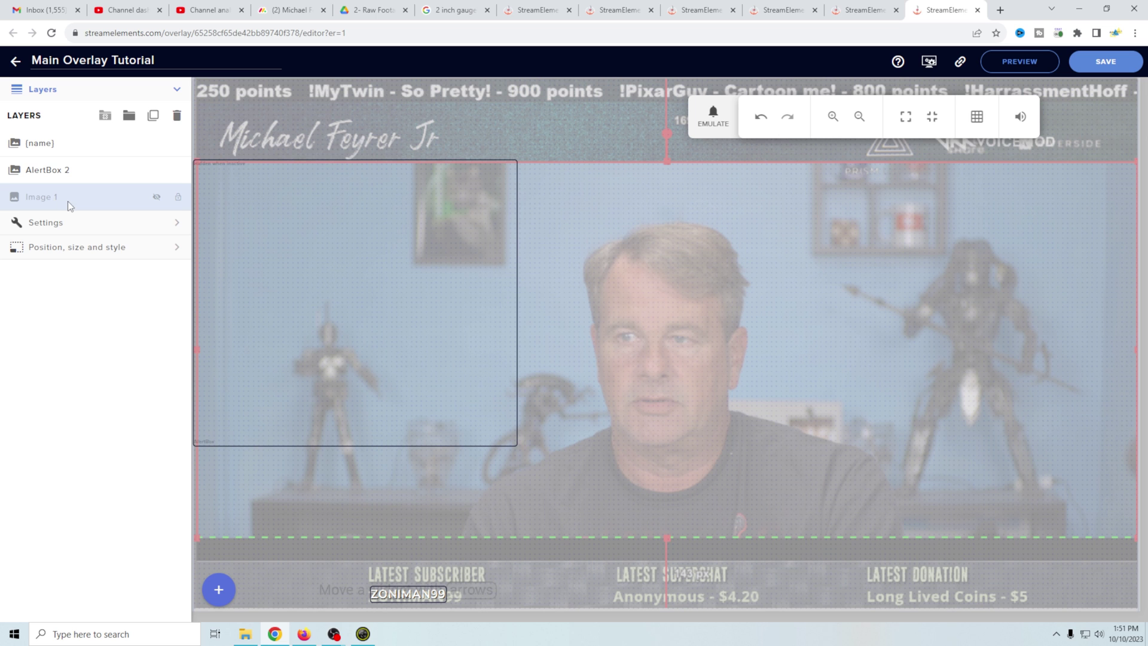
- Prefix the {name} label's message with "Latest Sub:" on its own line above the name
left_click(79, 143)
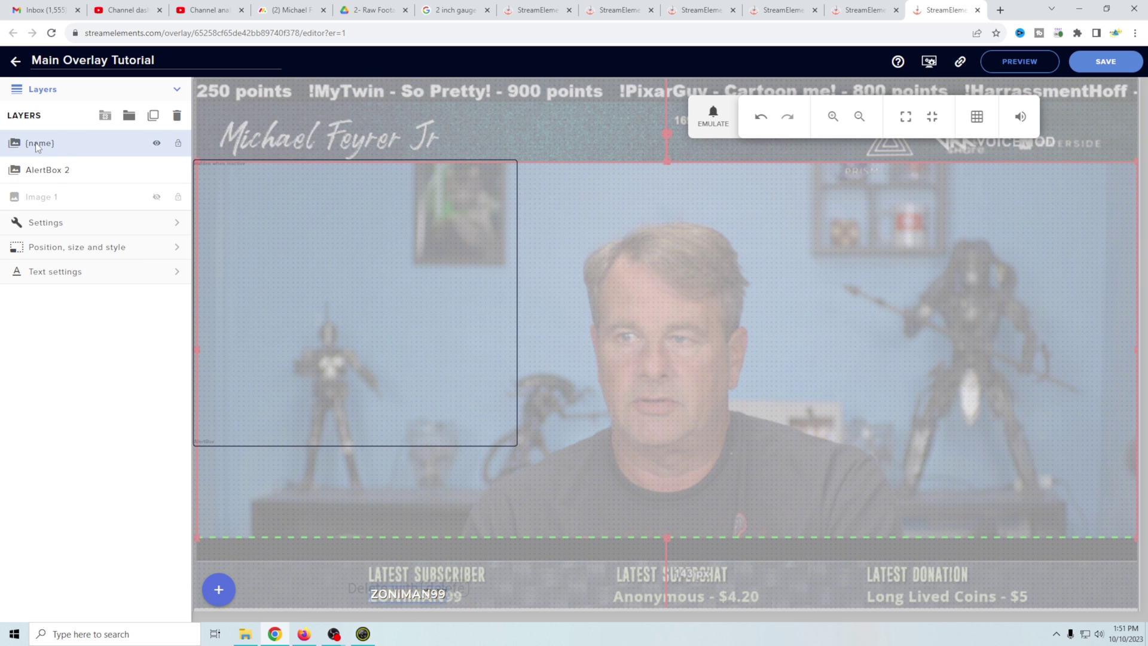
left_click(80, 223)
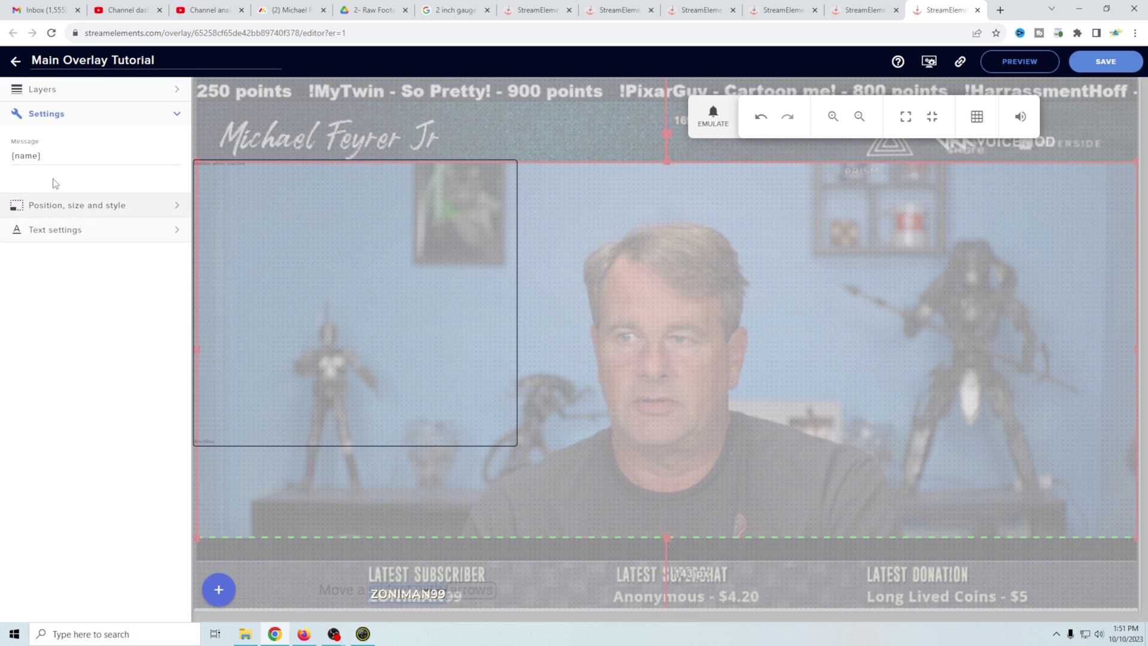
left_click(14, 156)
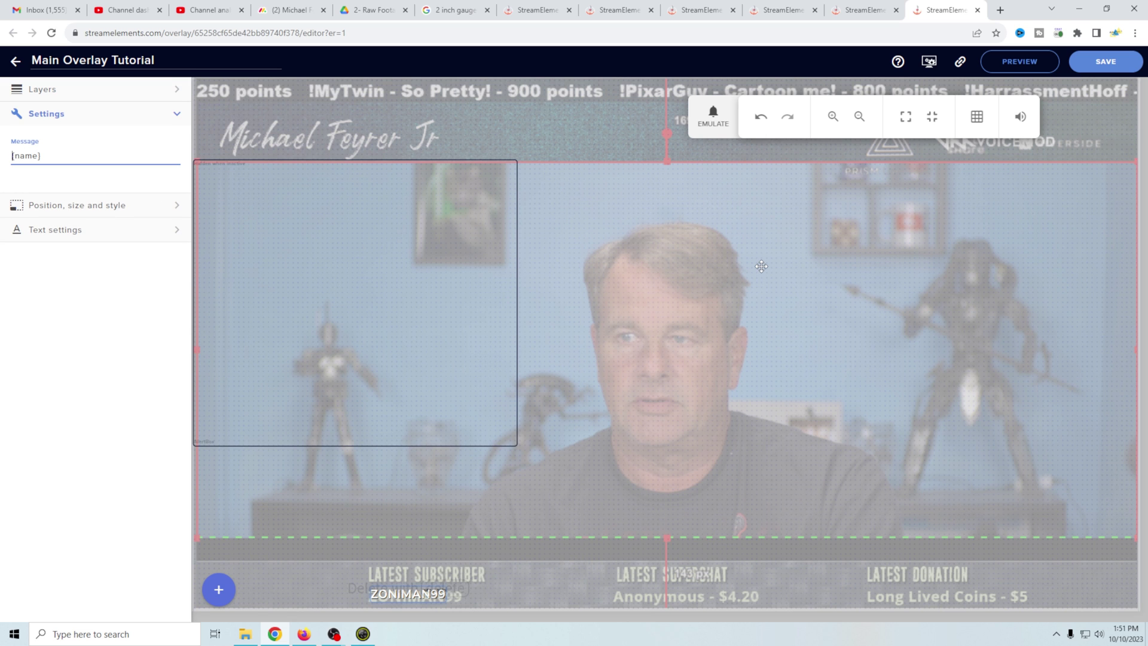
type("Latest Sub")
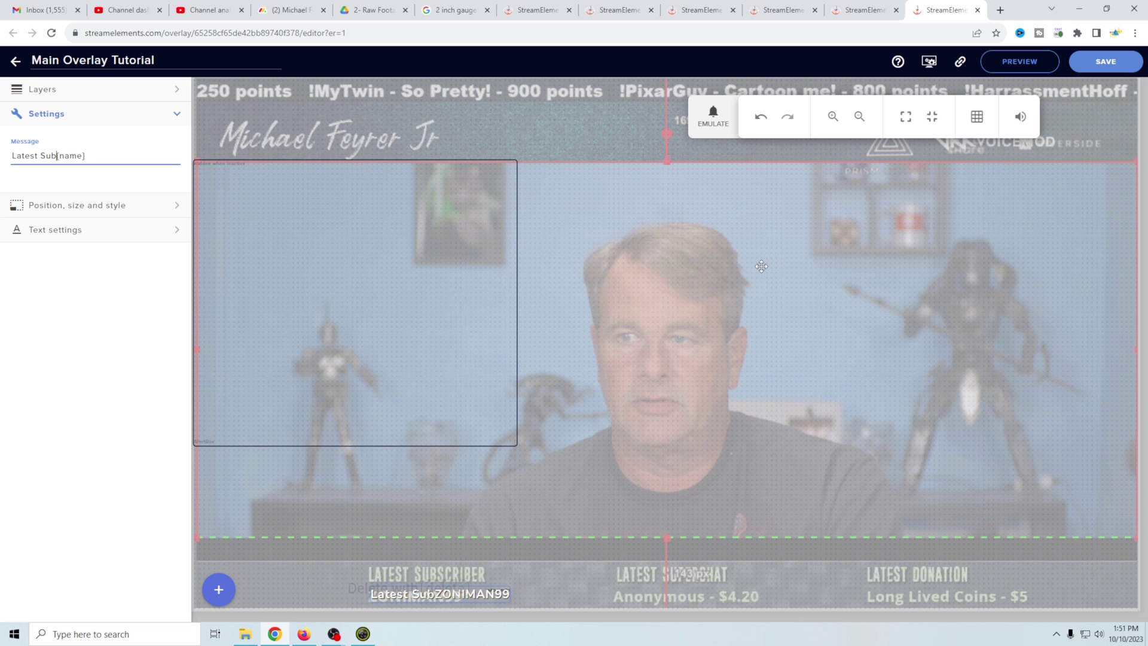
type(":")
key("Return")
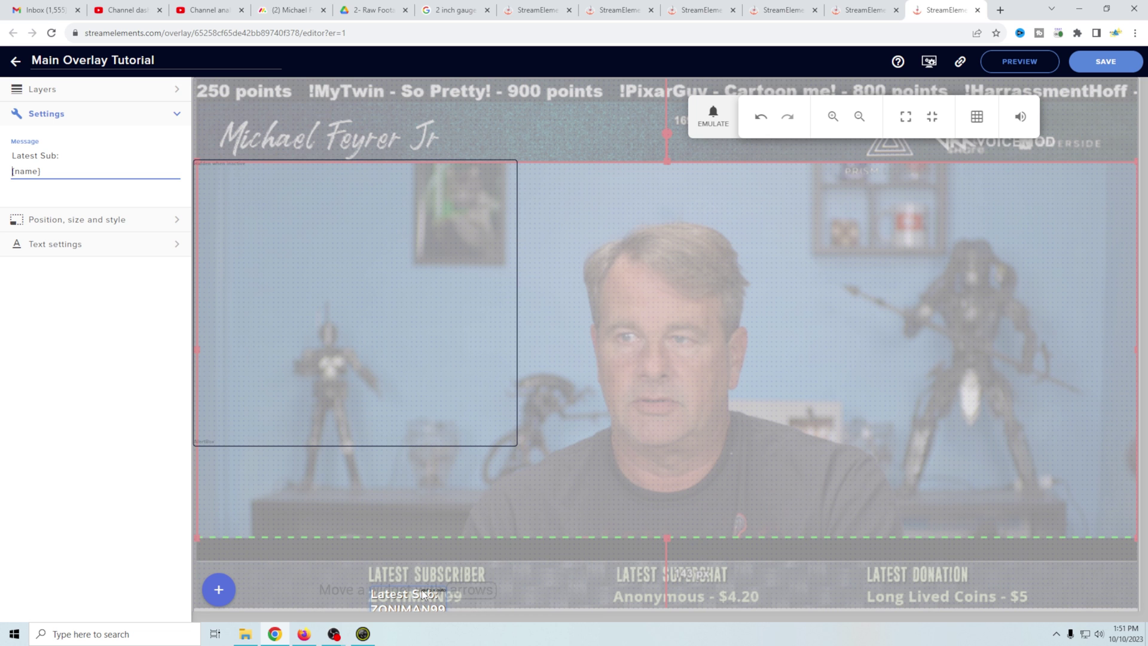
- Move the two-line Latest Sub label over the footer's latest subscriber area, about 375 px from the left and 991 px from the top
mouse_move(419, 586)
left_mouse_down()
mouse_move(459, 545)
mouse_move(413, 536)
mouse_move(422, 564)
mouse_move(408, 583)
left_mouse_up()
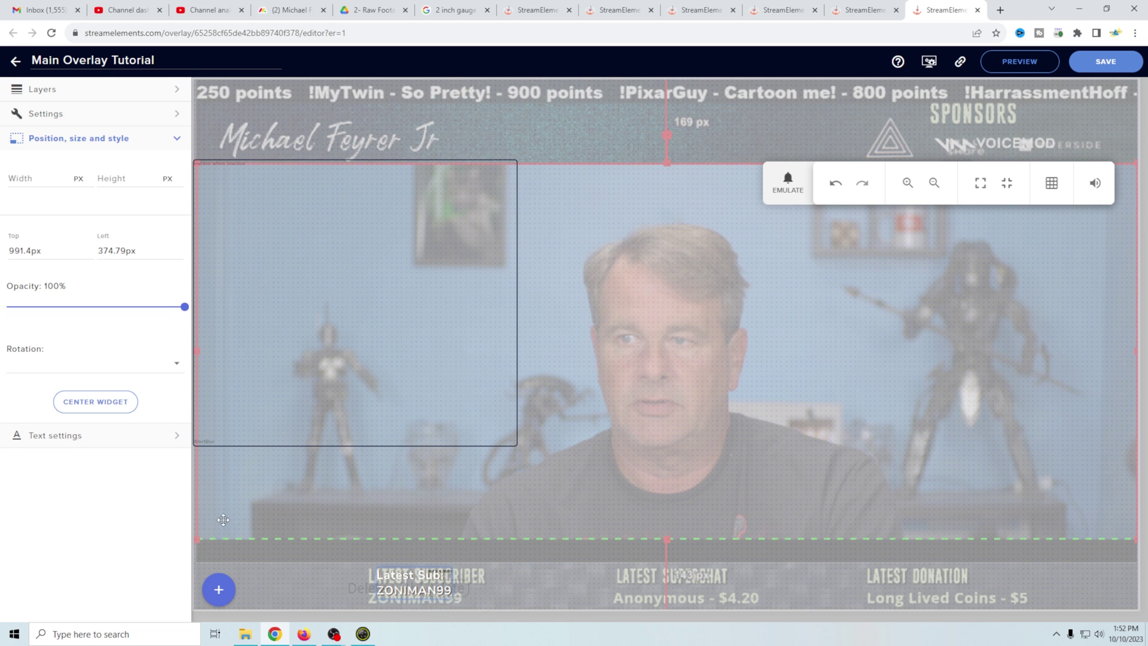
- Add a custom stream events widget and inspect its field settings and code editor
left_click(220, 592)
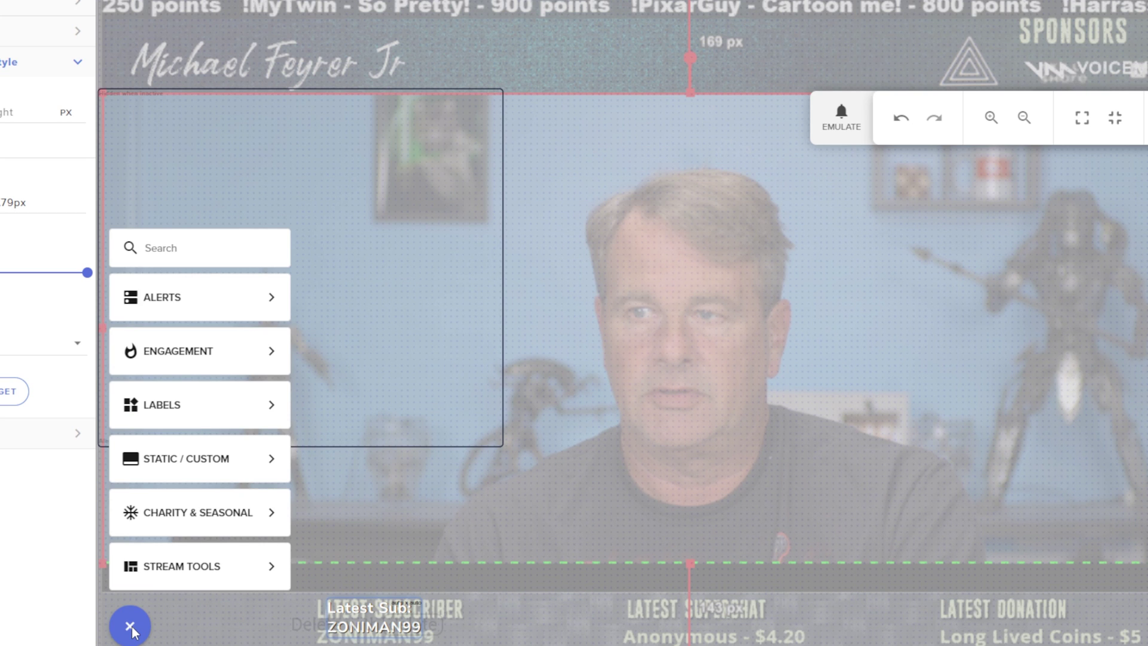
mouse_move(173, 368)
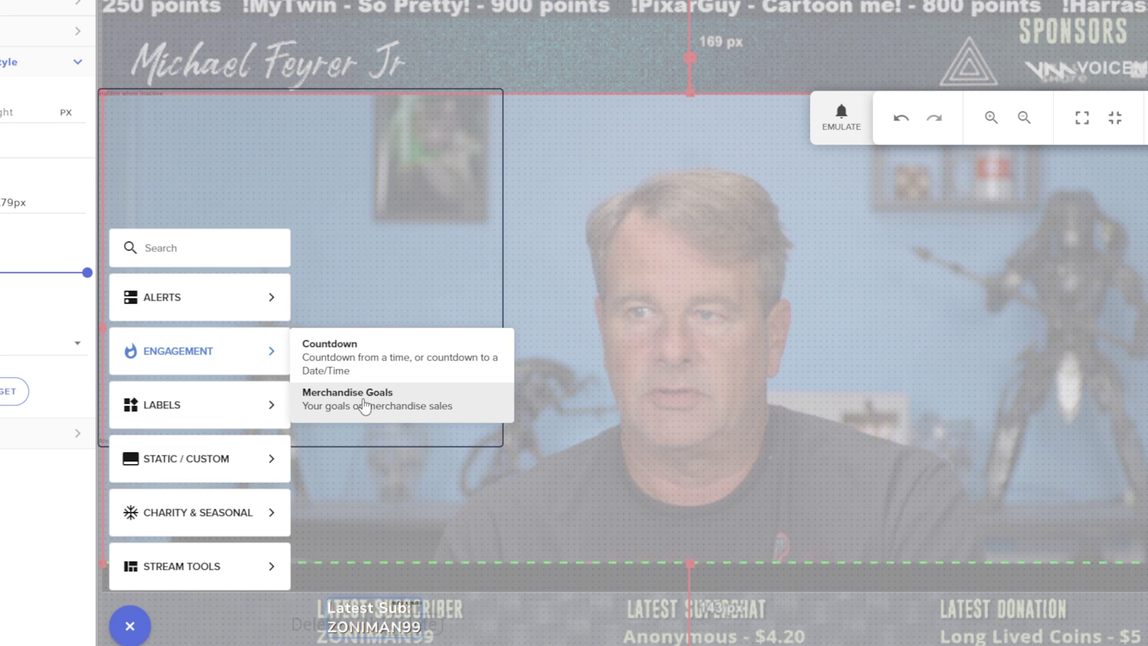
mouse_move(206, 411)
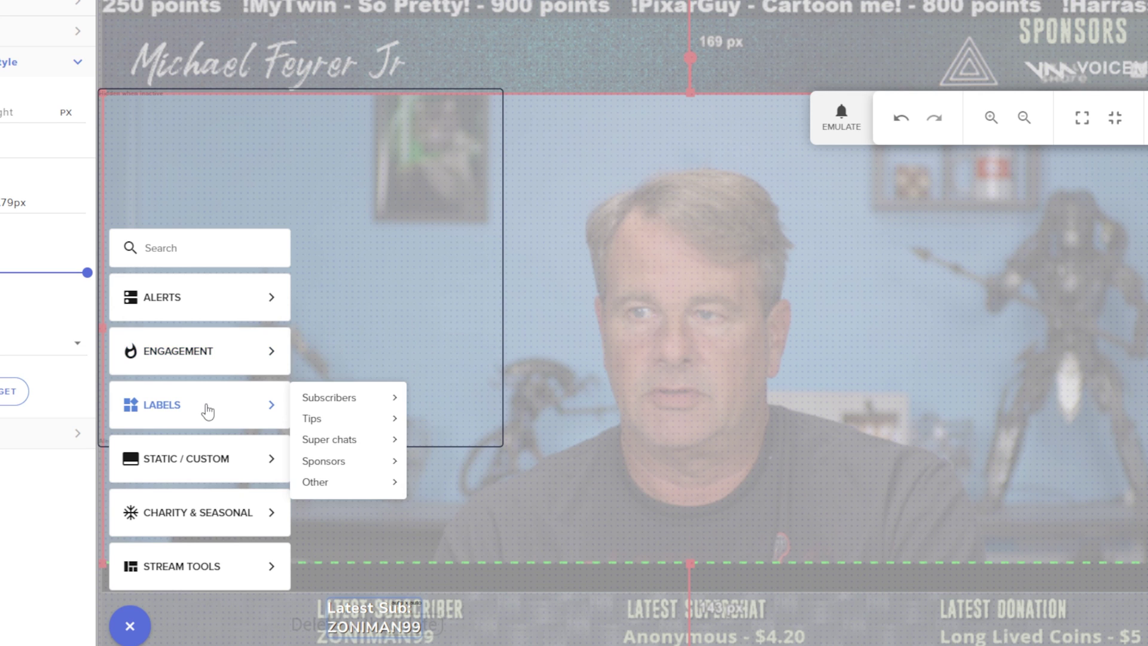
mouse_move(205, 472)
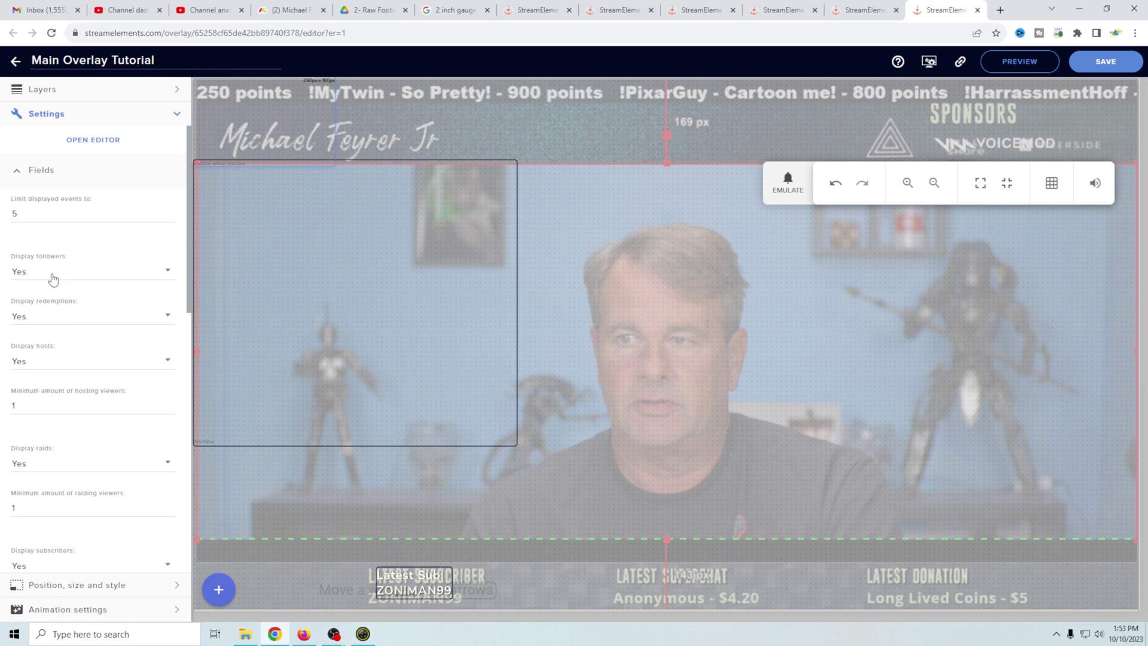
scroll(84, 454, "down", 5)
scroll(154, 314, "up", 5)
left_click(93, 140)
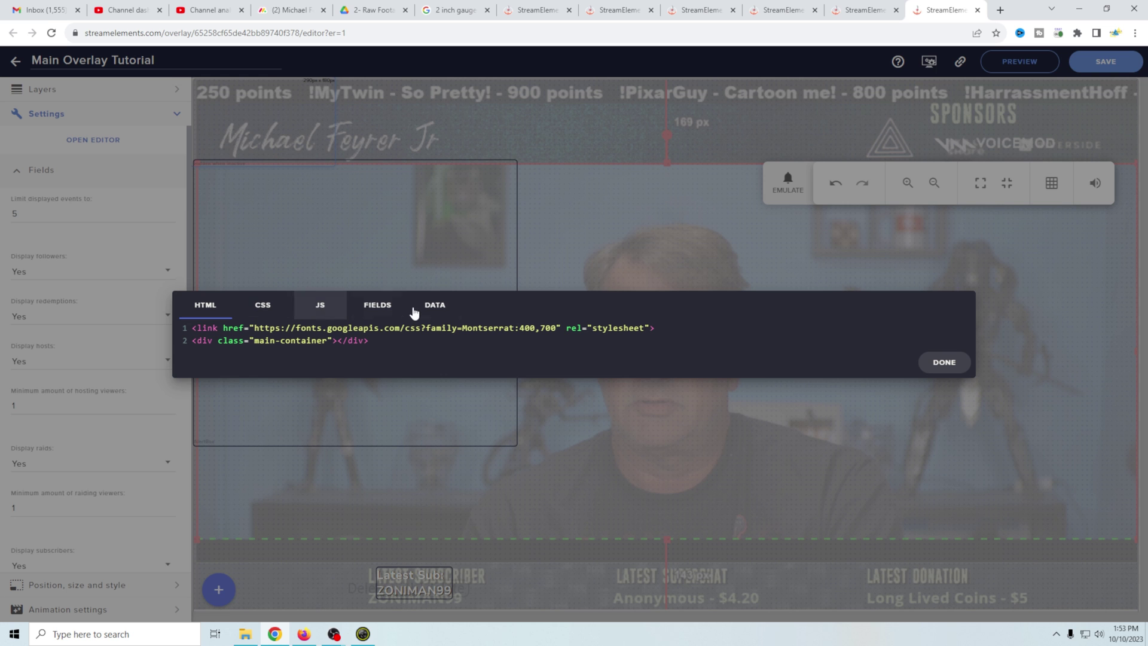
left_click(944, 363)
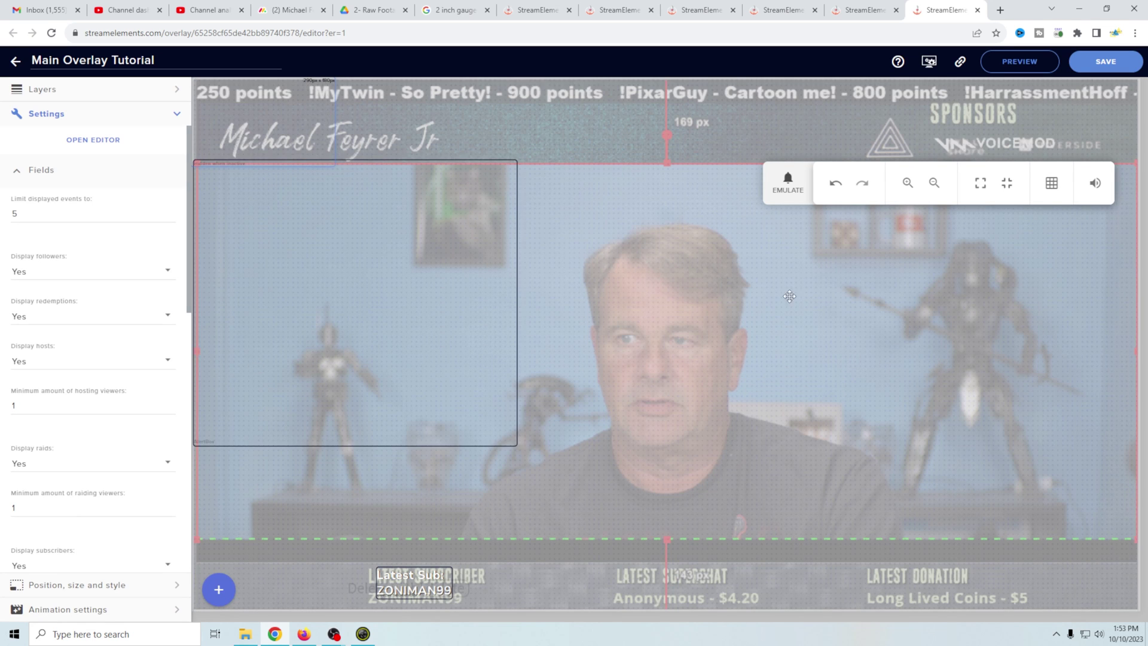
- Delete the custom stream events widget from the overlay's layers
left_click(168, 115)
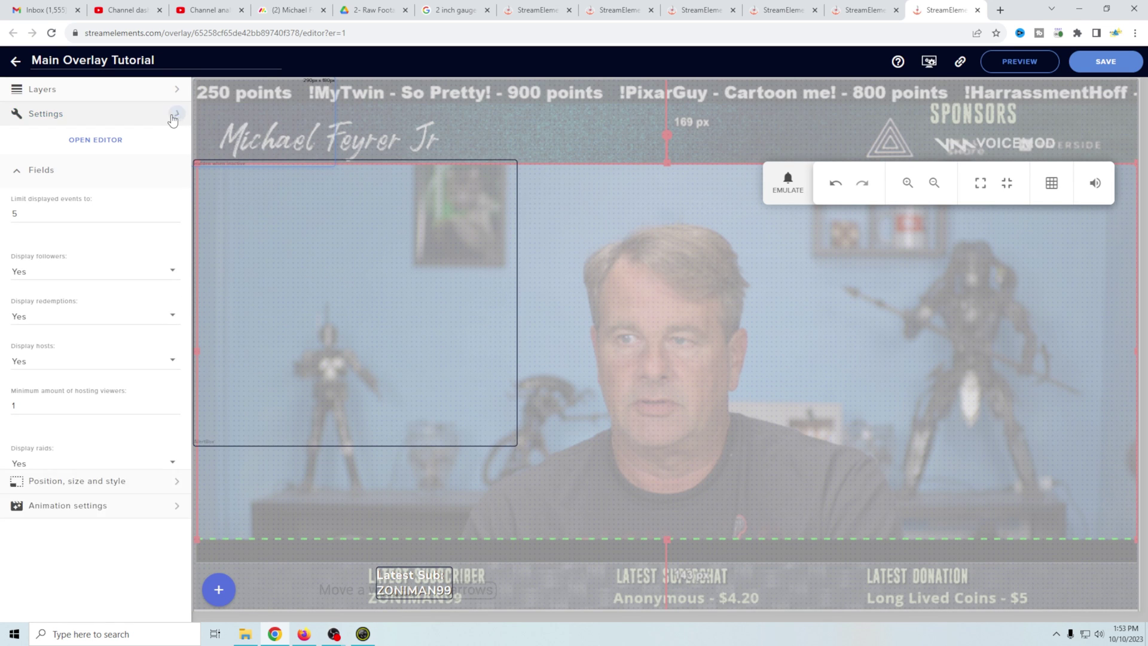
left_click(129, 97)
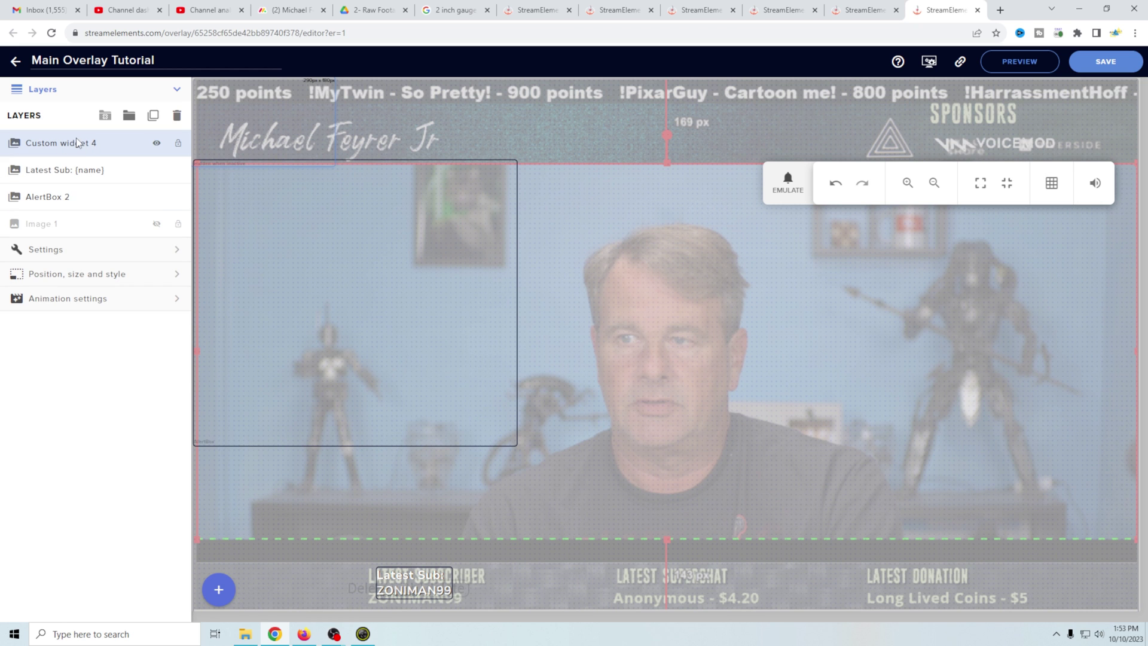
left_click(177, 118)
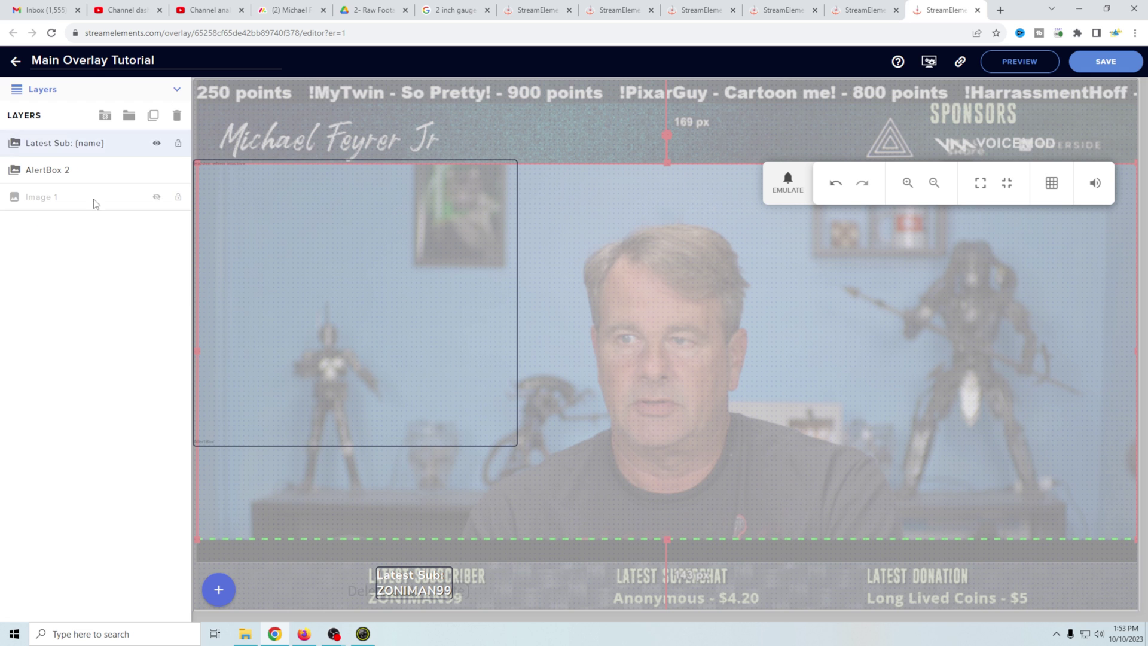
- Examine the available overlay widgets under stream tools, charity and seasonal, alerts, and the various label categories
left_click(219, 589)
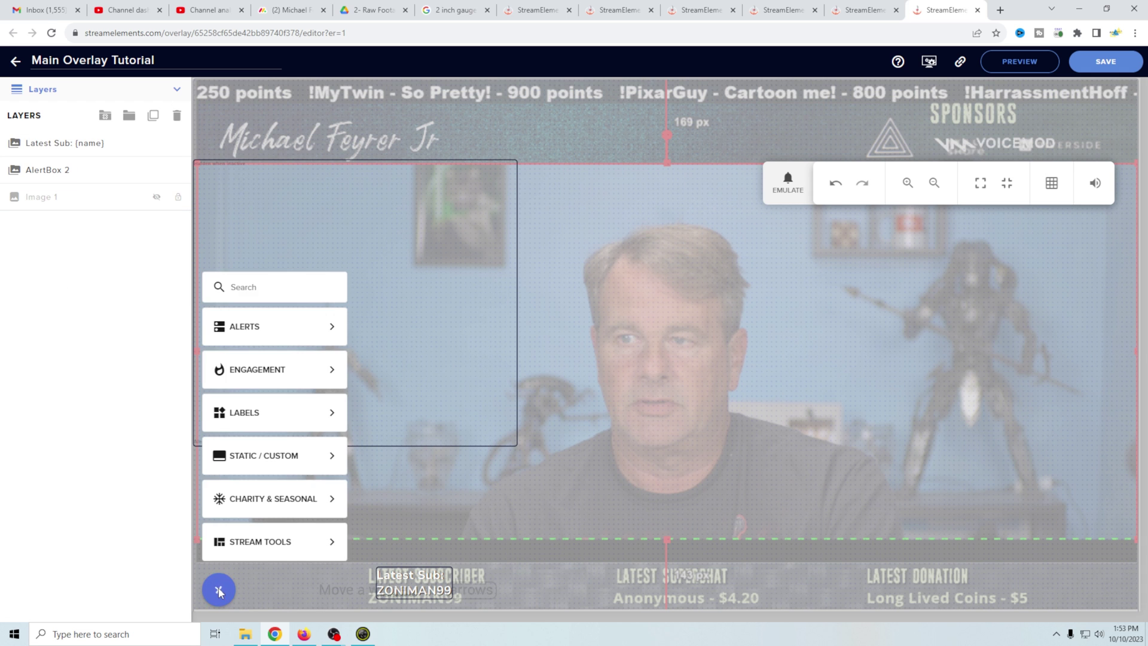
mouse_move(253, 546)
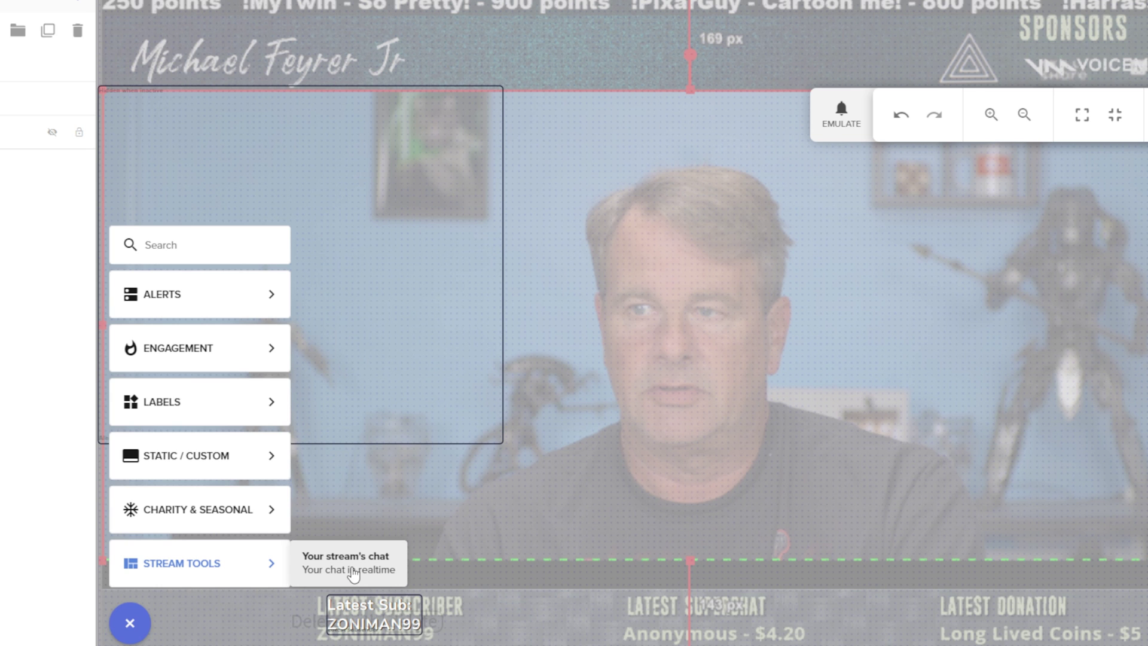
mouse_move(209, 509)
mouse_move(333, 512)
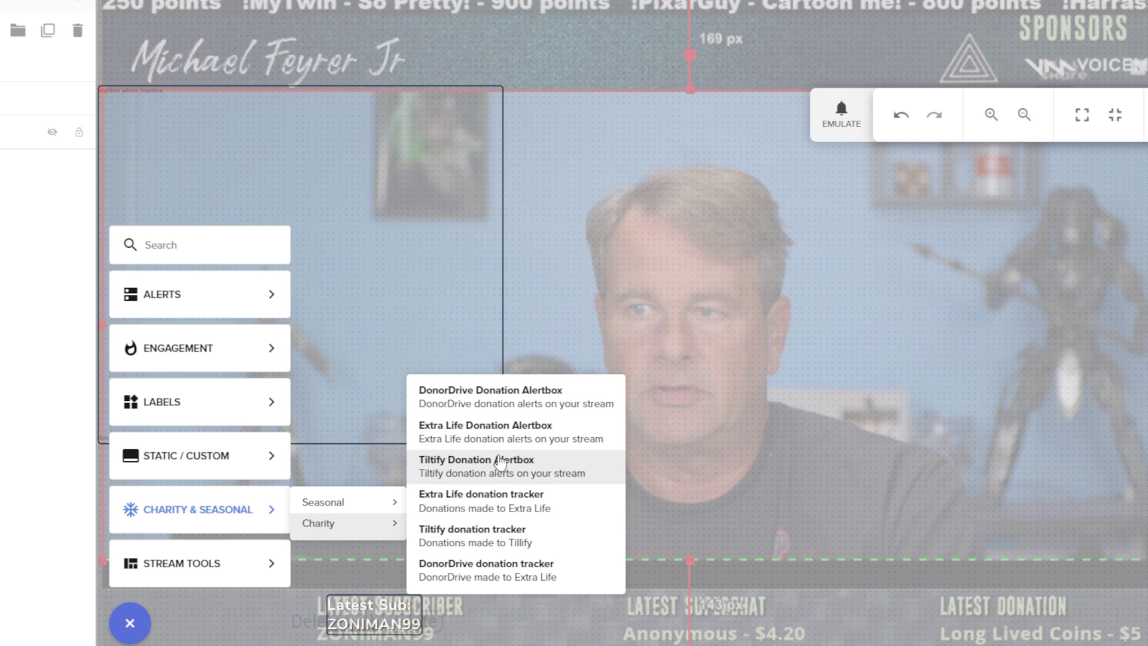
mouse_move(157, 298)
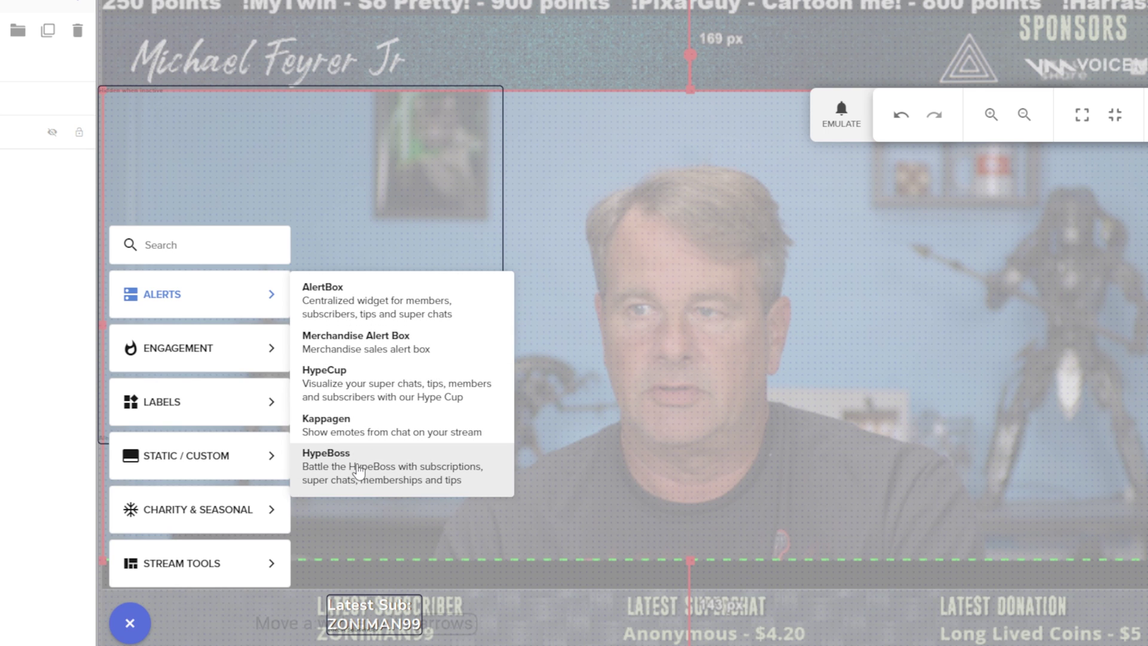
mouse_move(177, 402)
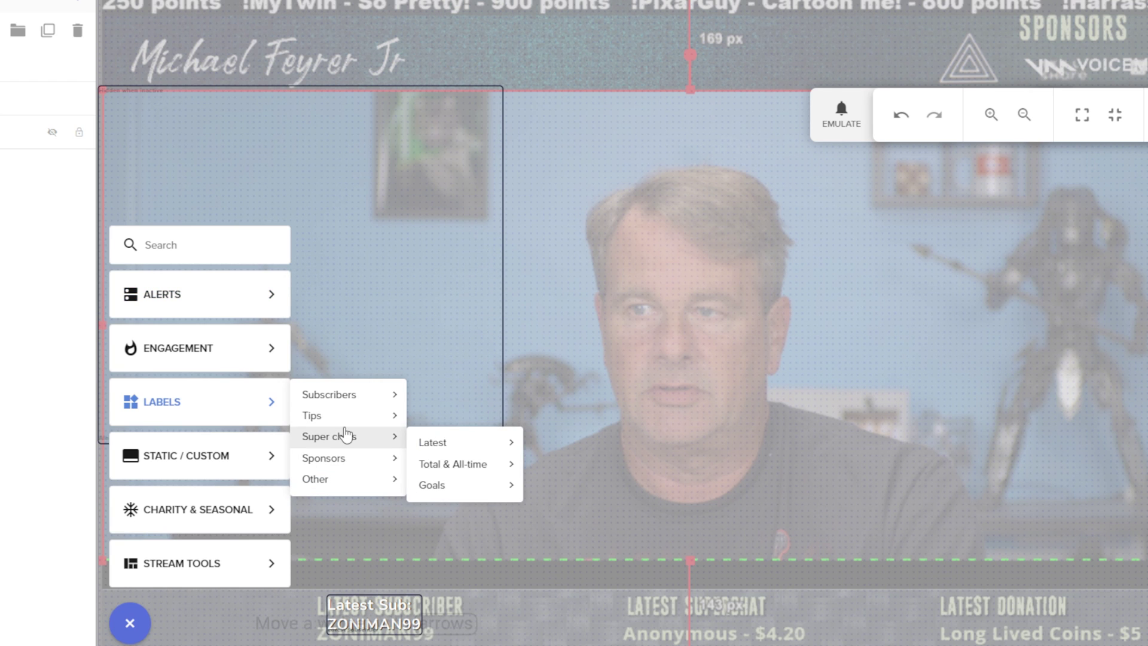
mouse_move(259, 404)
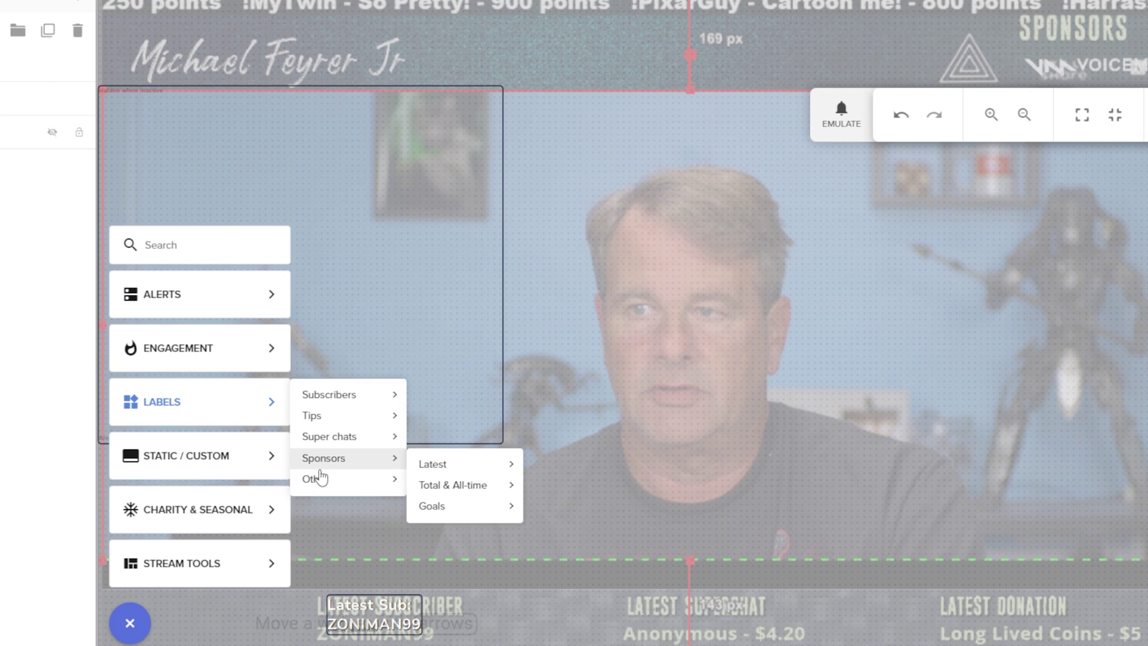
mouse_move(321, 479)
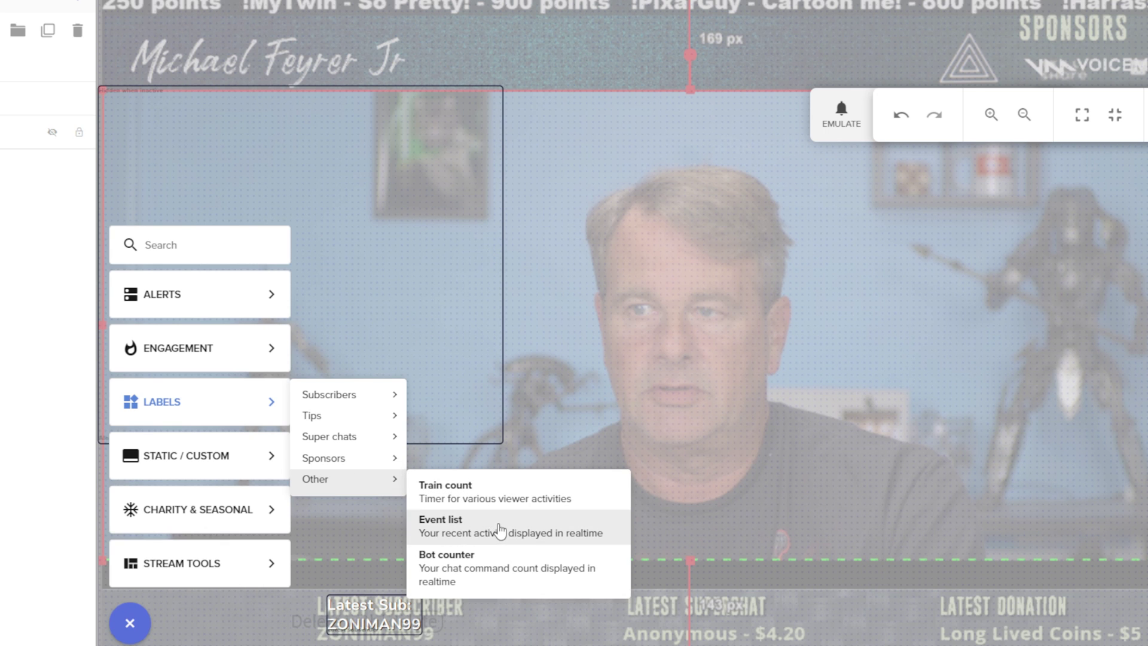
mouse_move(301, 458)
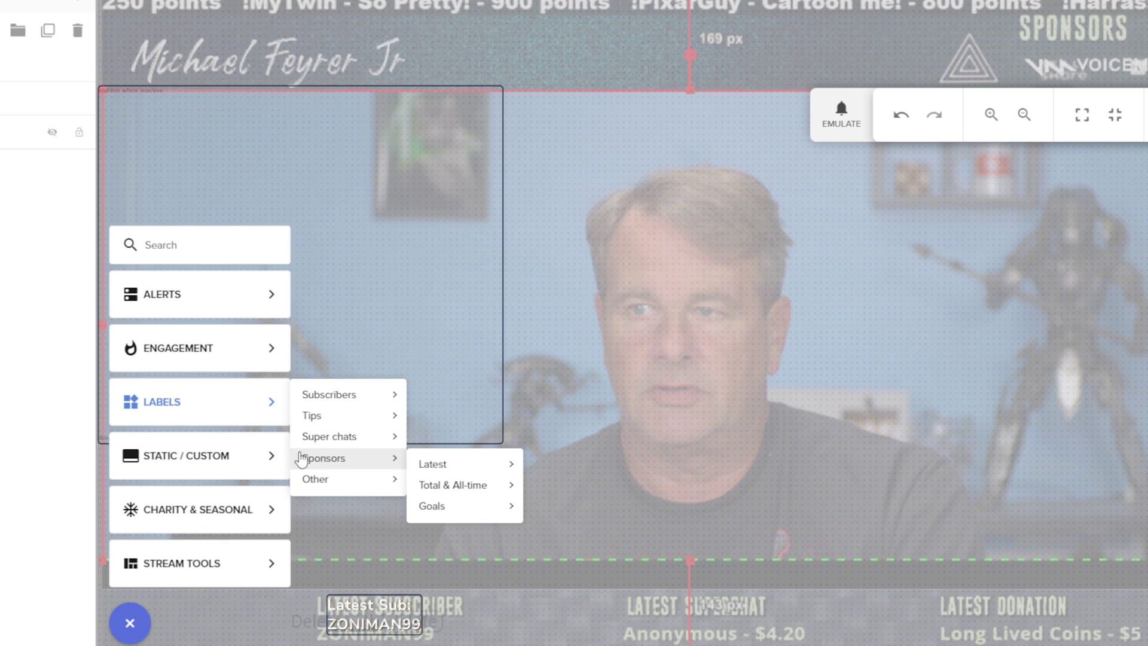
mouse_move(265, 458)
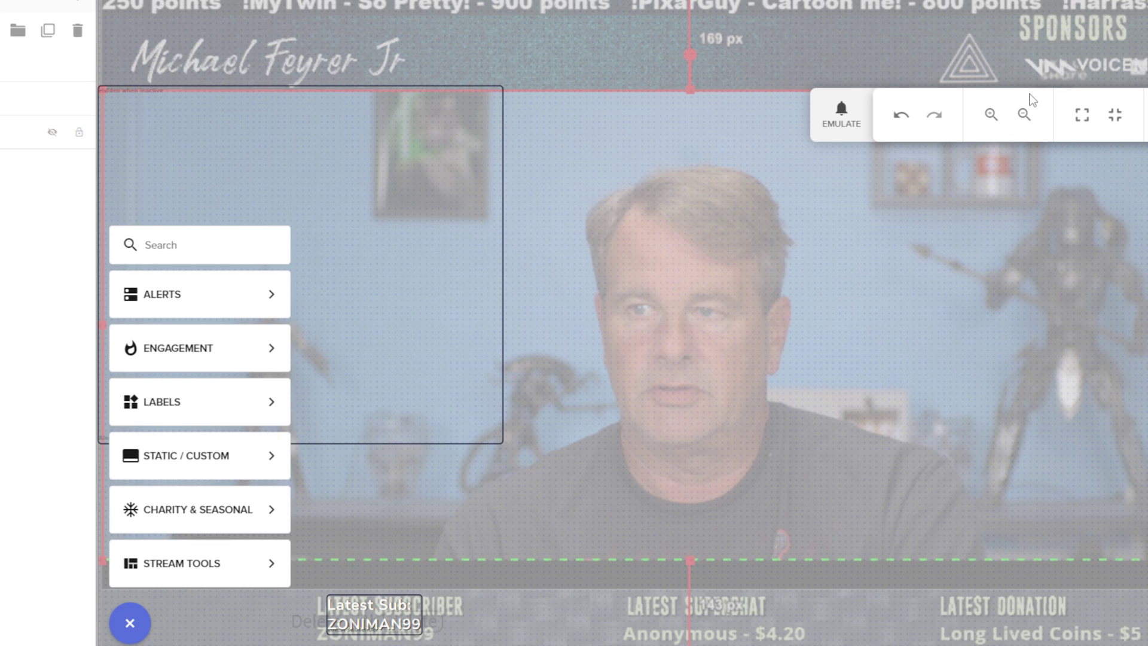
left_click(1031, 98)
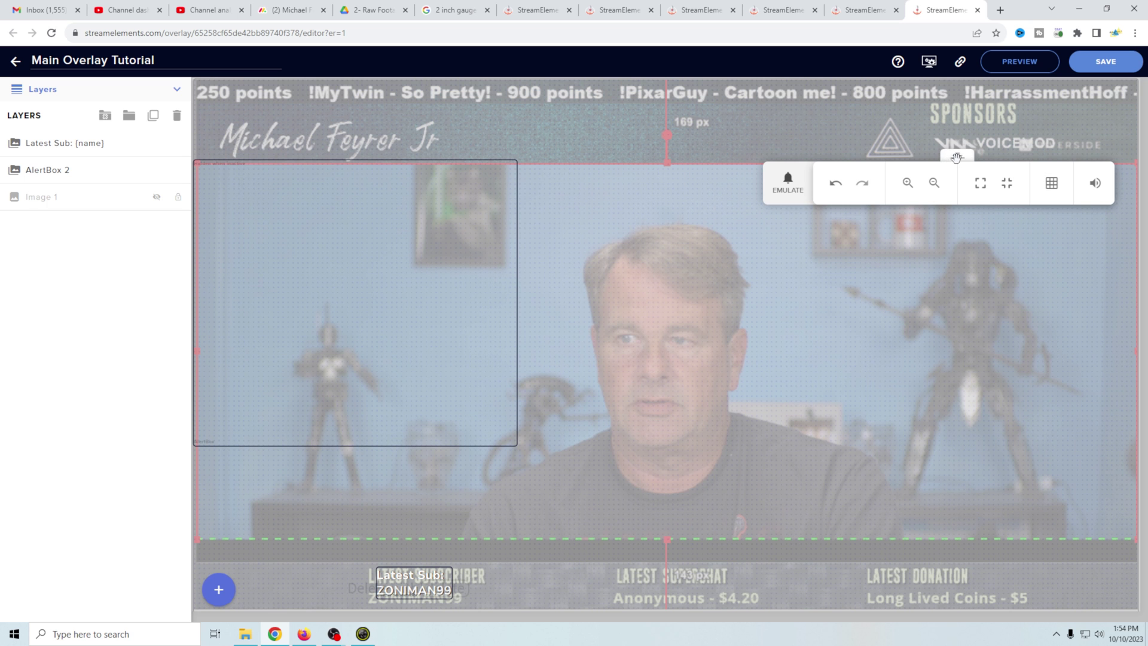
- Save the Main Overlay Tutorial overlay and copy its browser source URL
left_click_drag(957, 158, 614, 591)
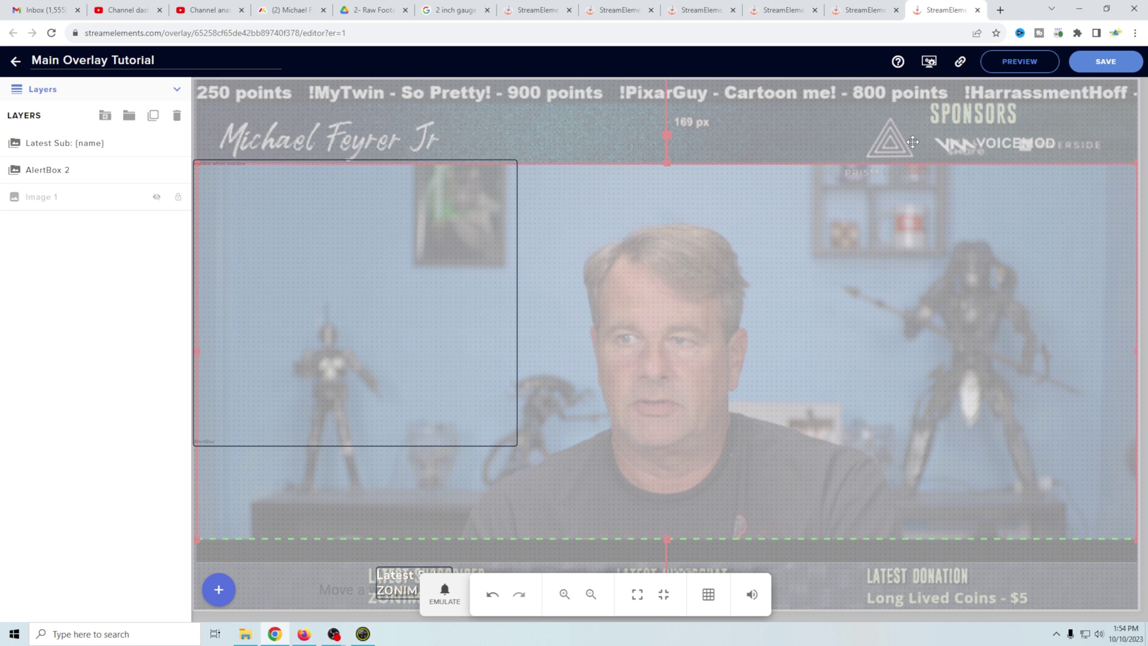
left_click(1101, 67)
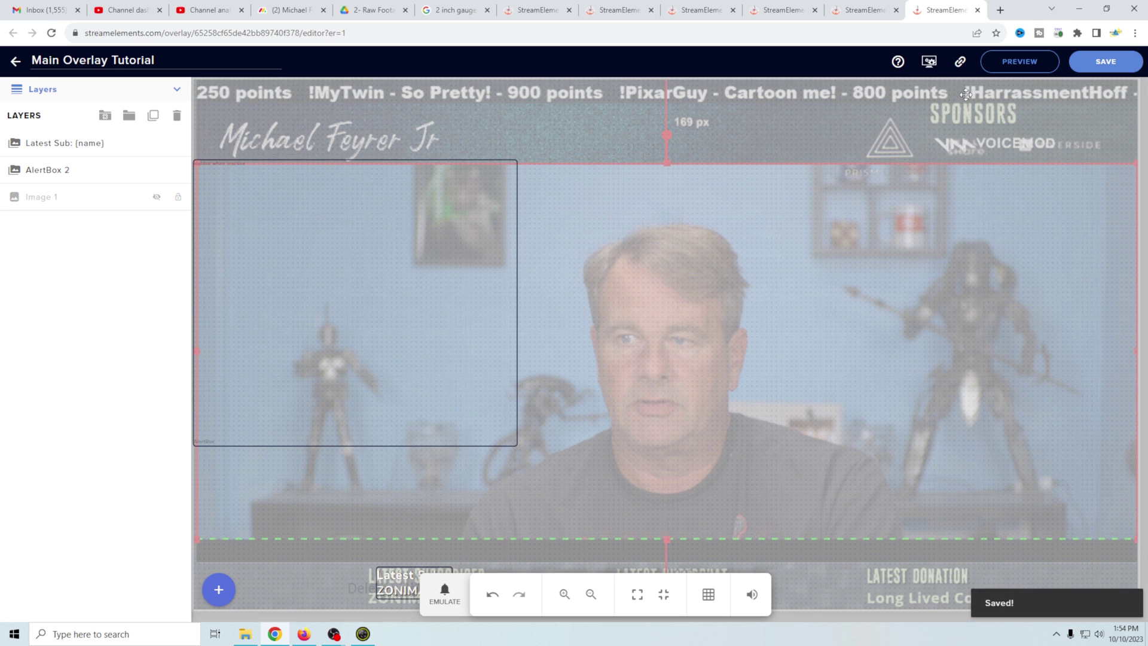
left_click(960, 63)
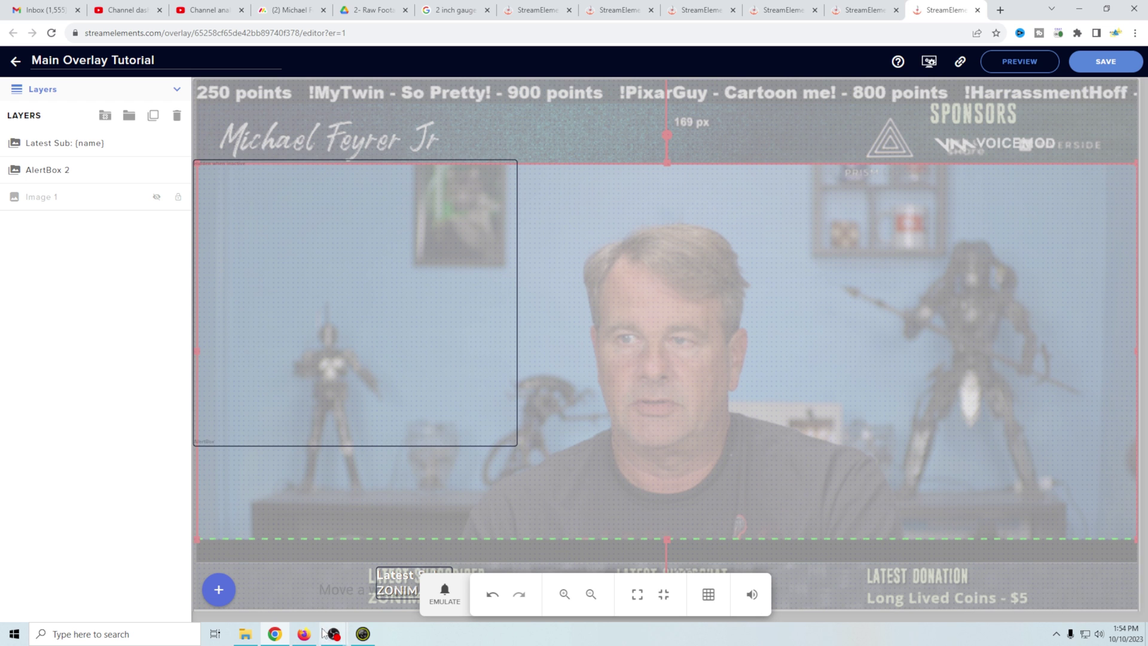
- Switch to the Live Update profile window of OBS and create a Browser source named Main Alerts in the Main scene
mouse_move(332, 636)
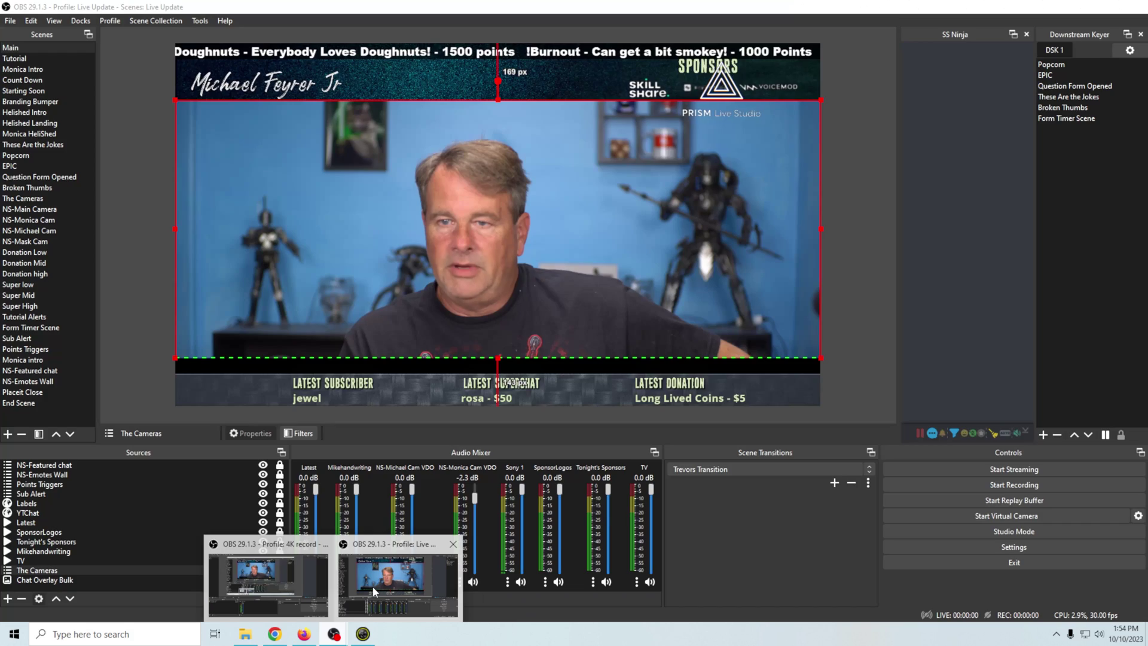
left_click(372, 589)
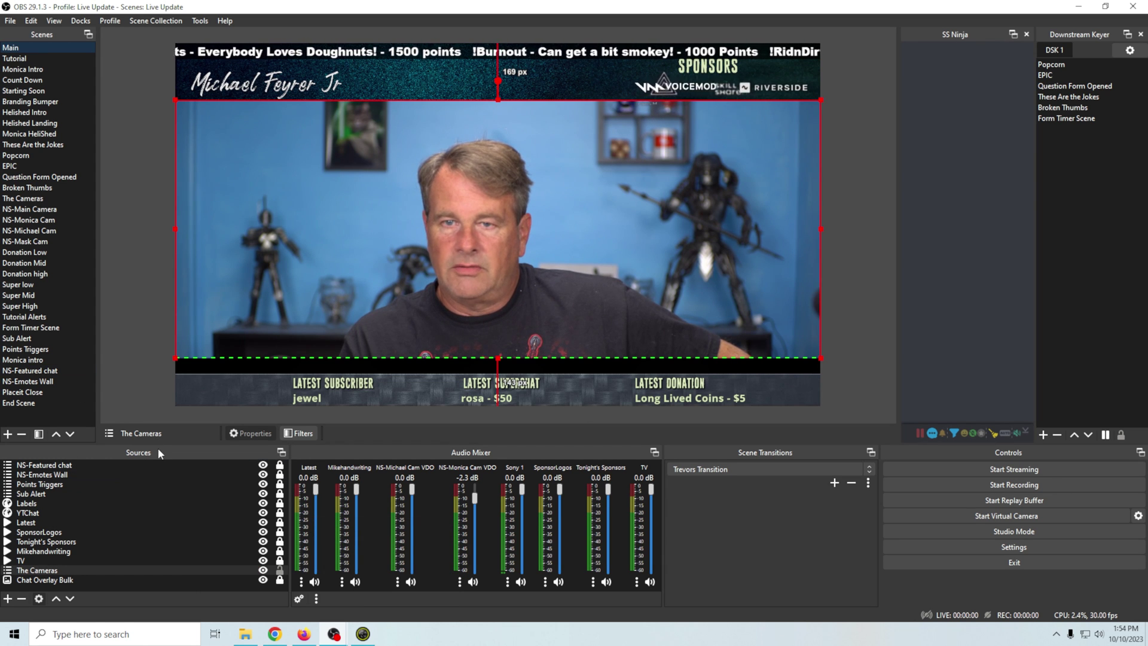
left_click(7, 599)
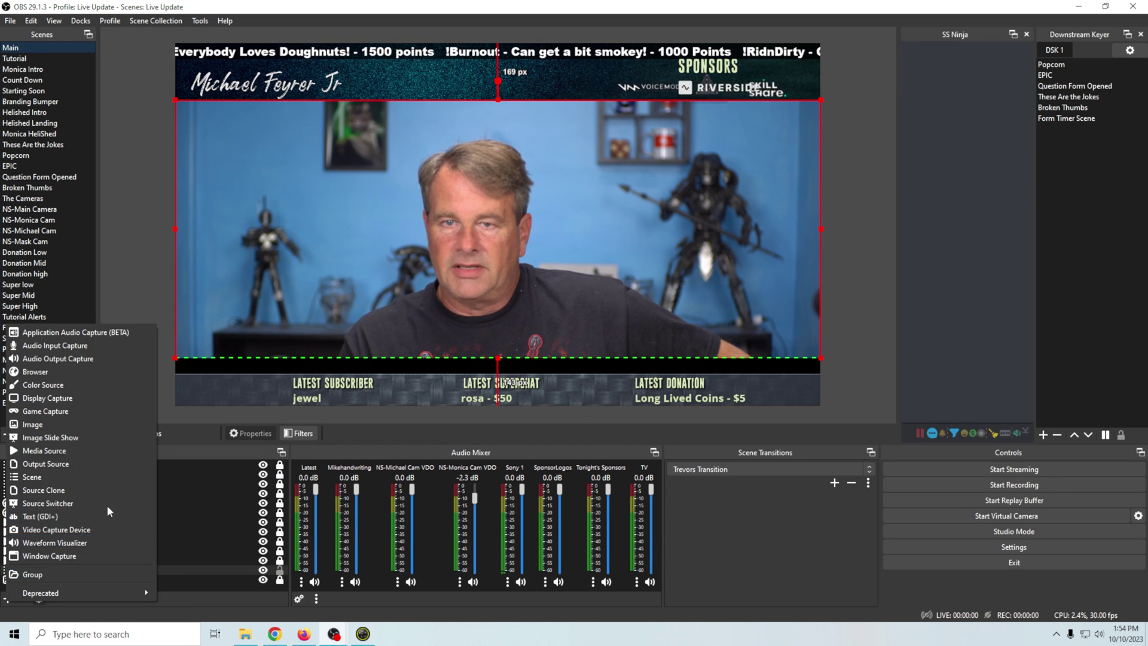
left_click(74, 373)
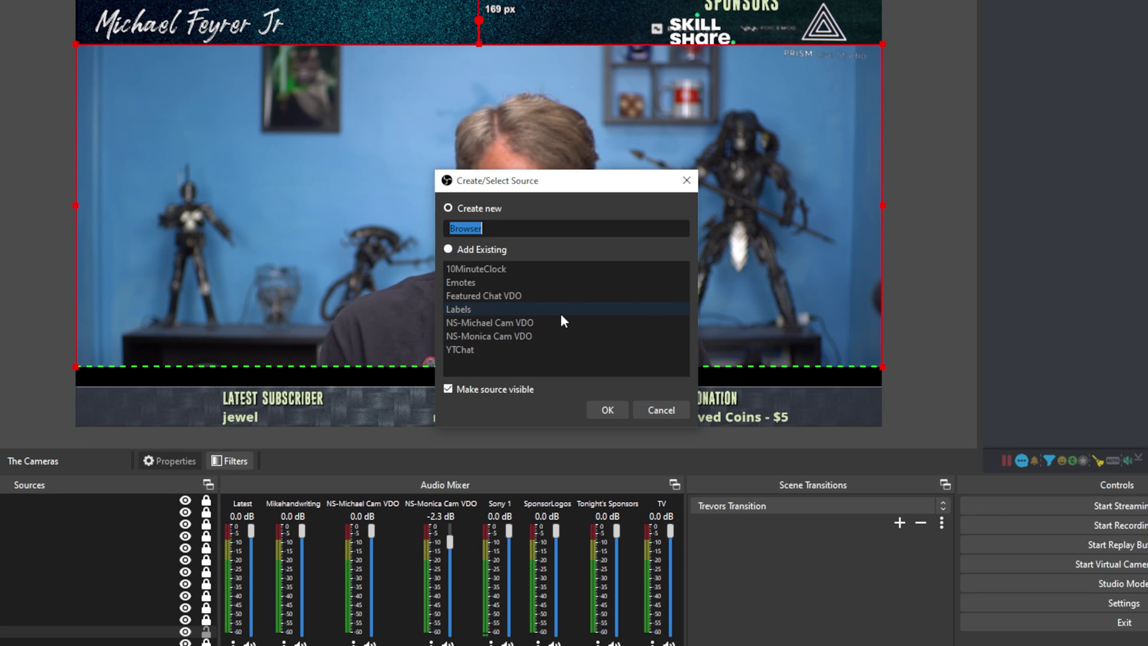
type("Ma")
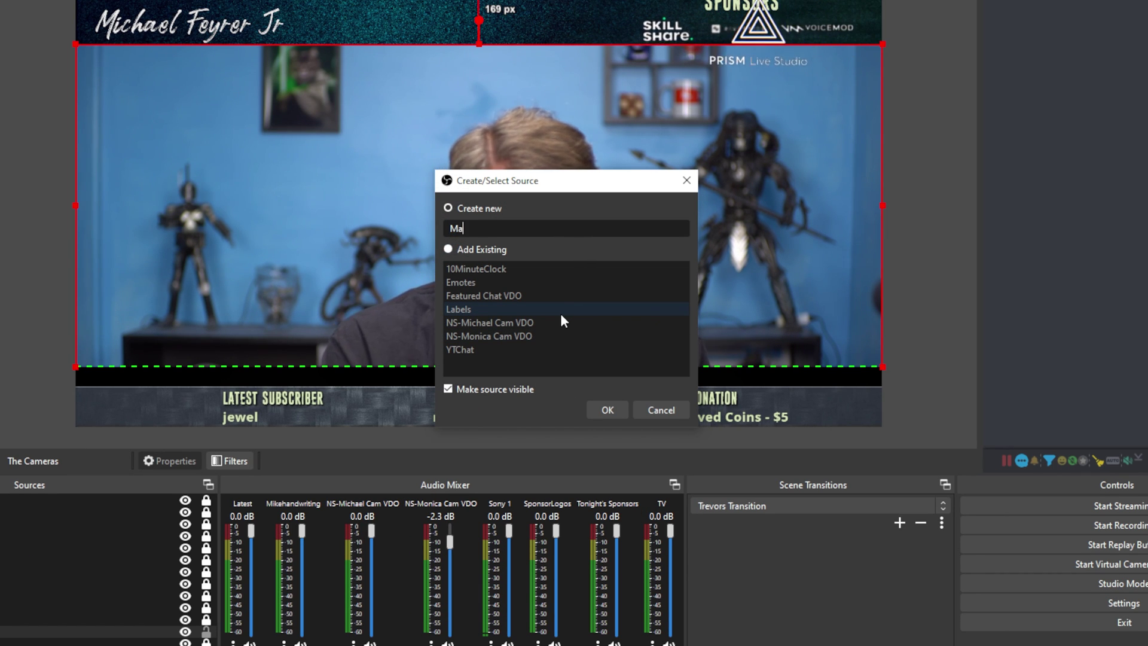
type("in Alerts")
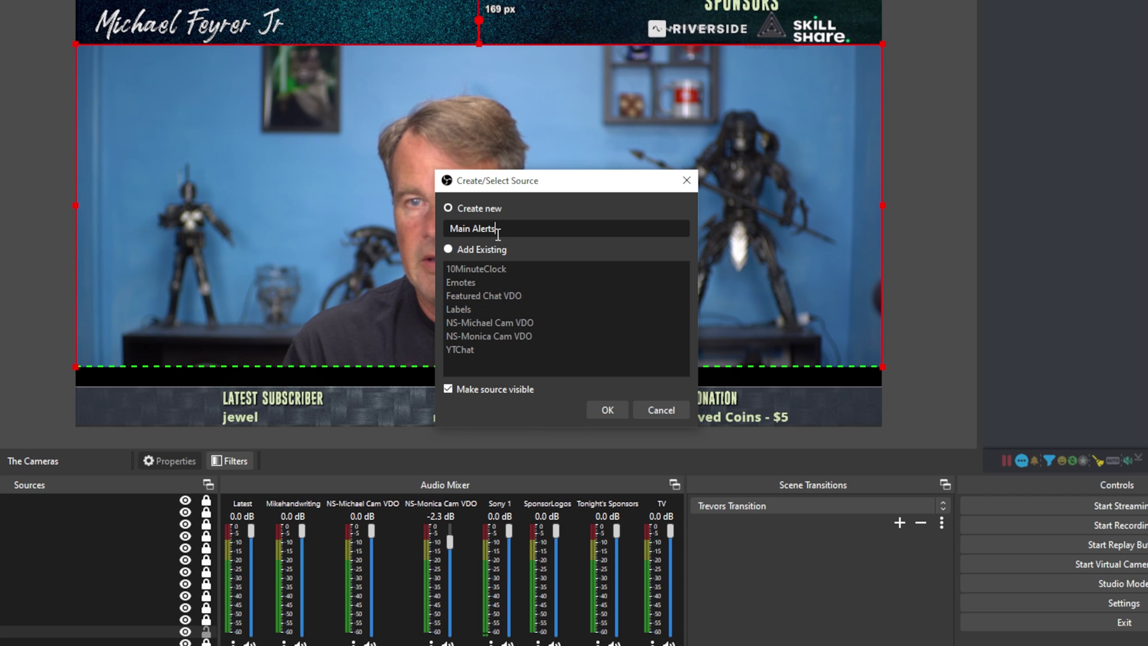
left_click(612, 408)
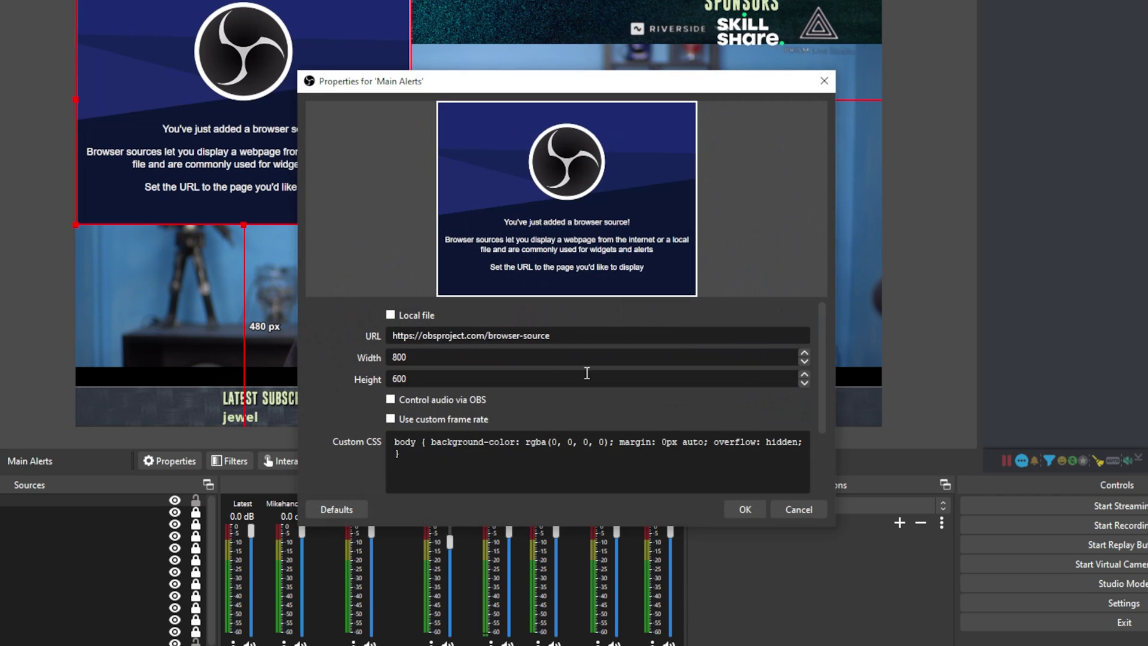
- Replace the Main Alerts source's default URL with the copied private overlay URL
left_click_drag(564, 336, 189, 303)
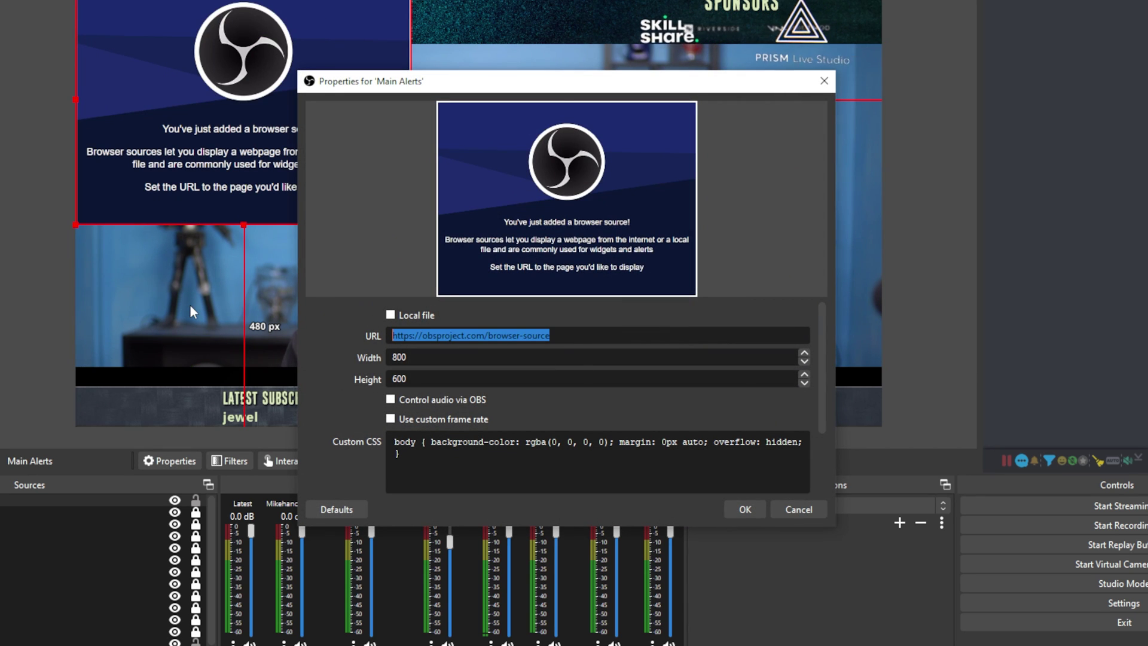
key("ctrl+v")
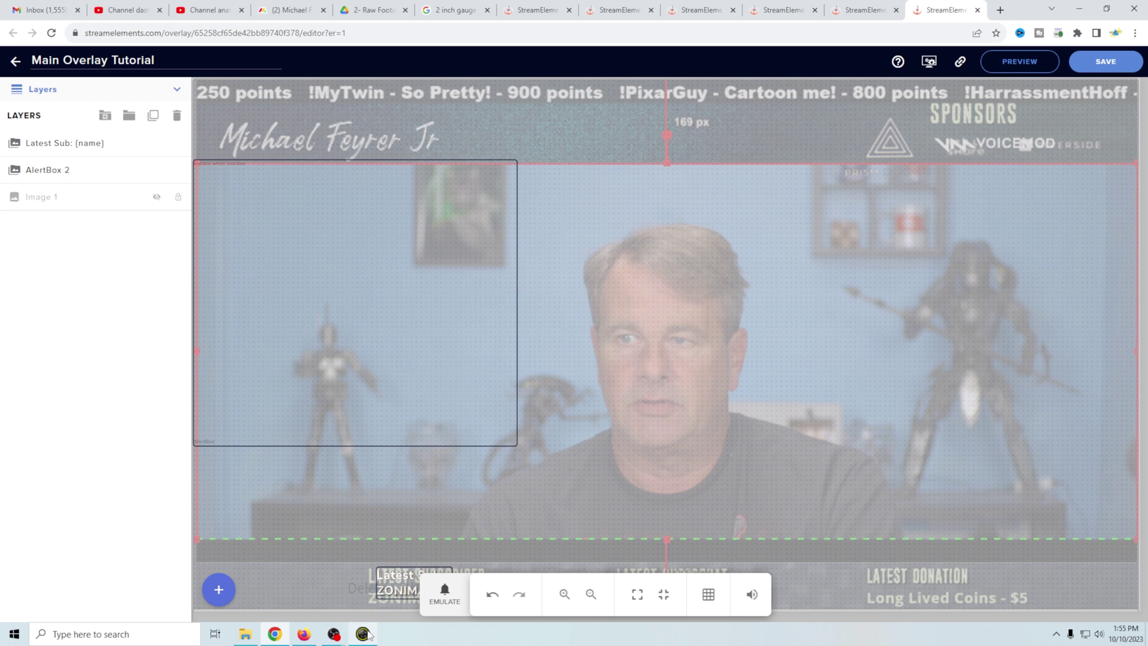
mouse_move(336, 637)
left_click(398, 583)
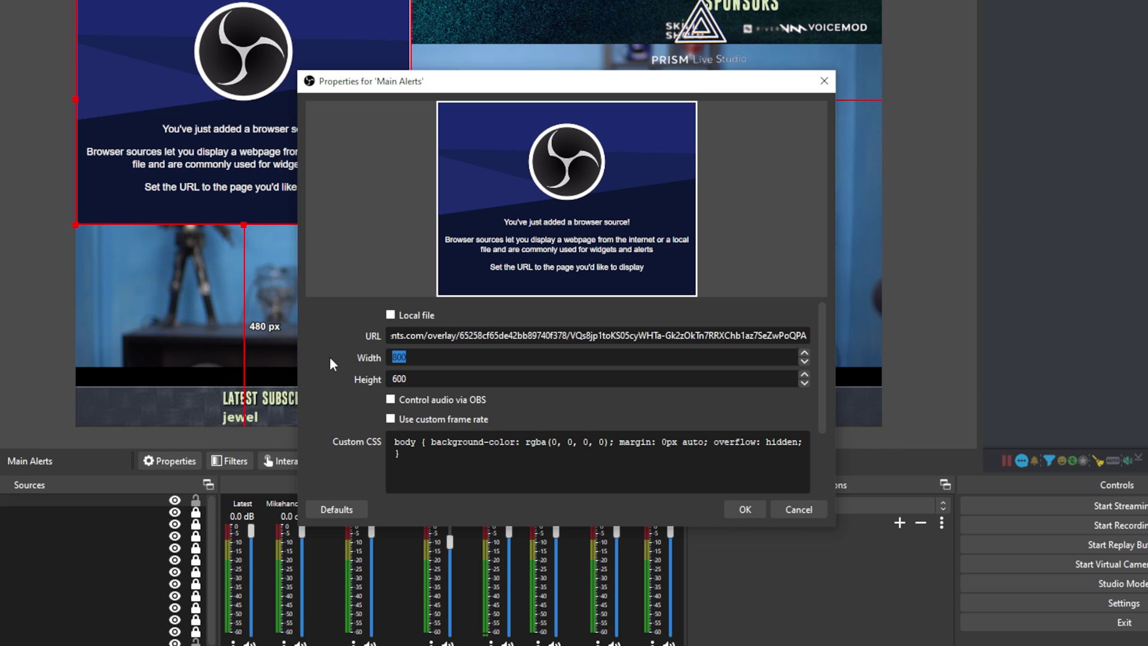
- Set the Main Alerts browser source to 1920 wide by 1080 high and enable audio control via OBS
type("1920")
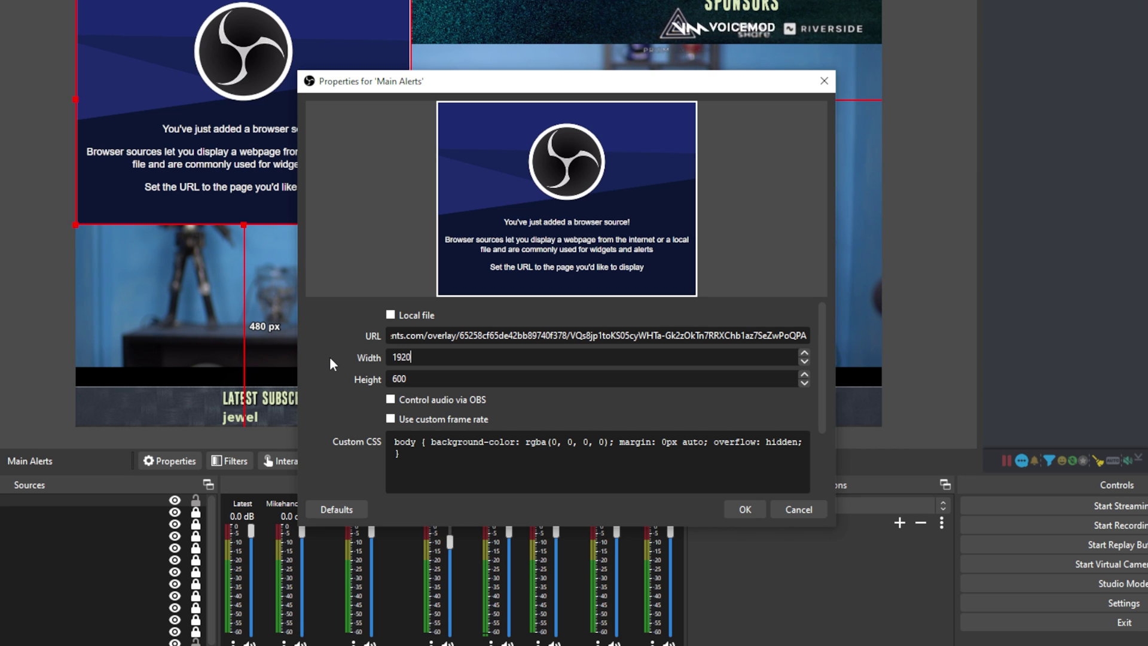
key("Tab")
type("1080")
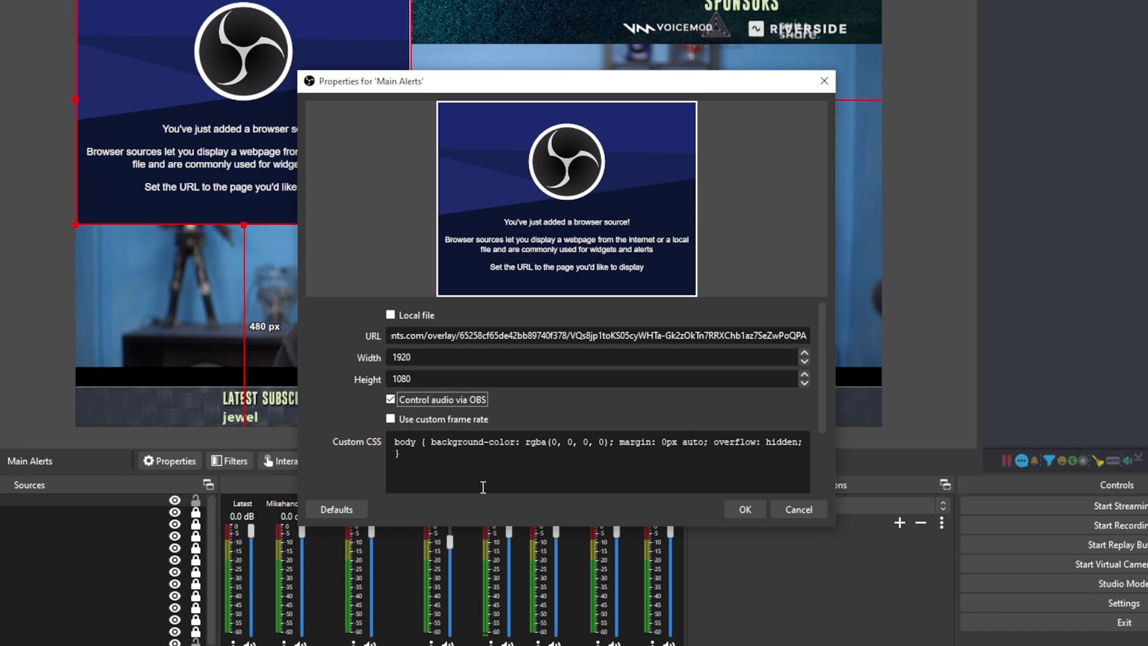
- Review the remaining Main Alerts browser source options and apply the source's settings
scroll(334, 436, "down", 3)
scroll(344, 429, "up", 3)
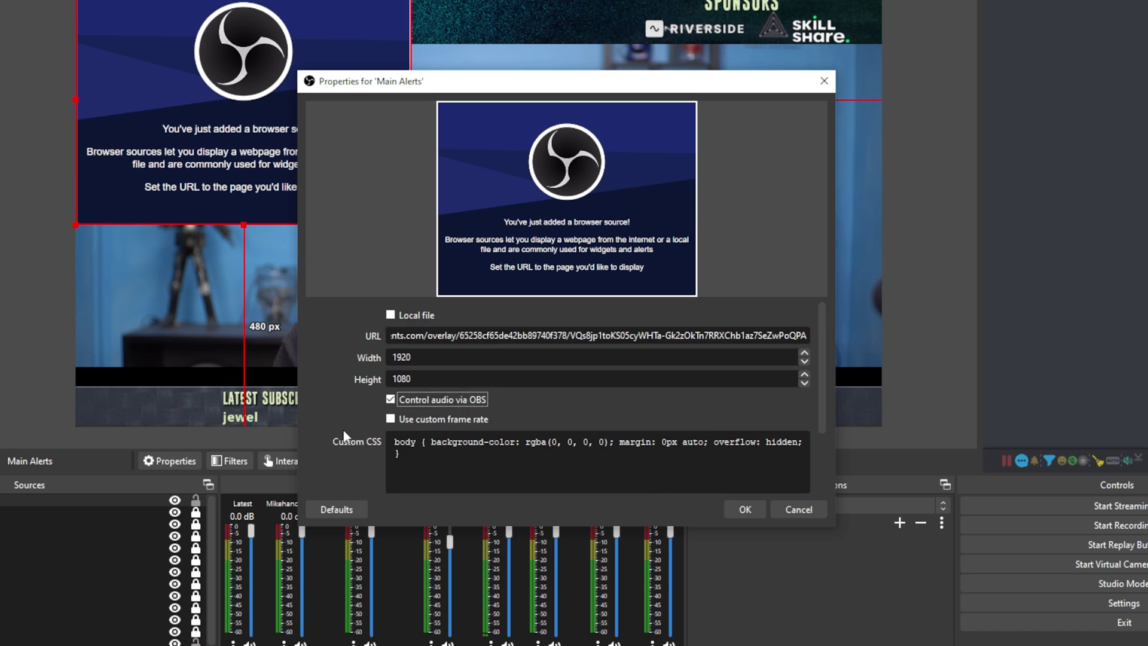
scroll(332, 429, "down", 3)
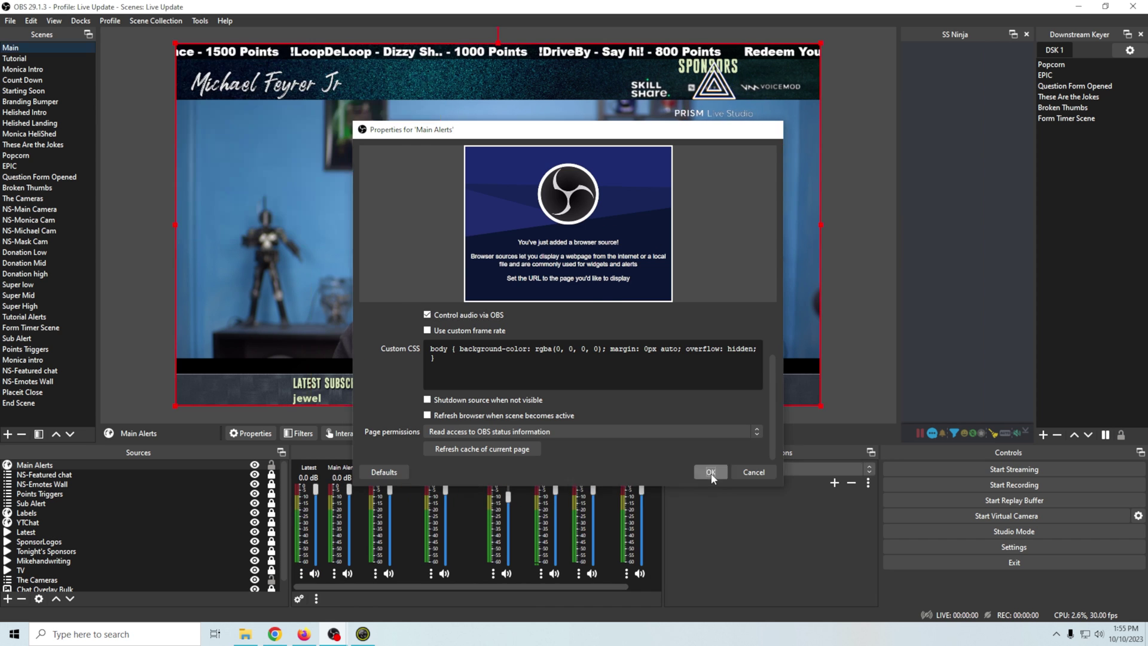
left_click(745, 510)
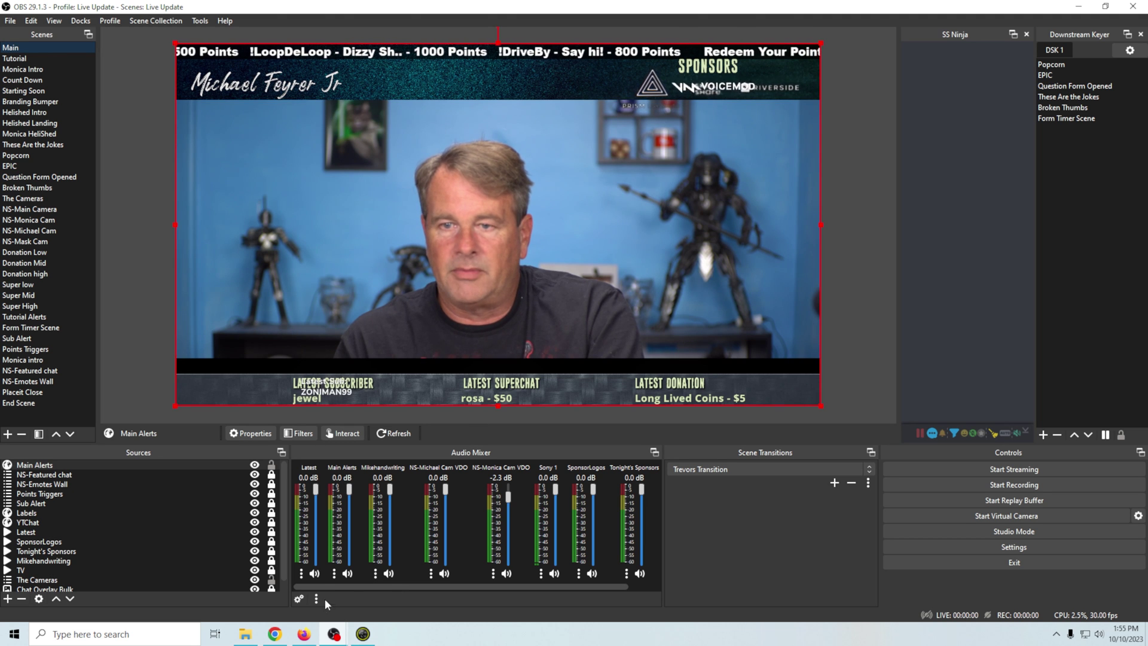
- Switch to the StreamElements editor in Chrome and place it side by side with the Live Update profile window of OBS
mouse_move(277, 637)
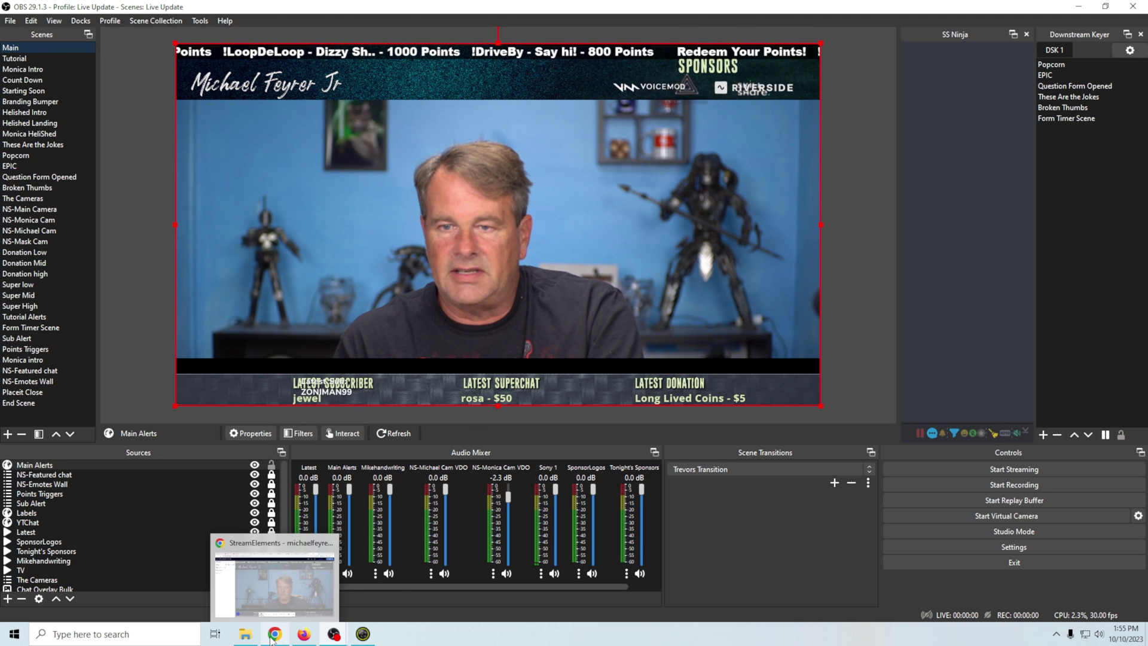
left_click(295, 587)
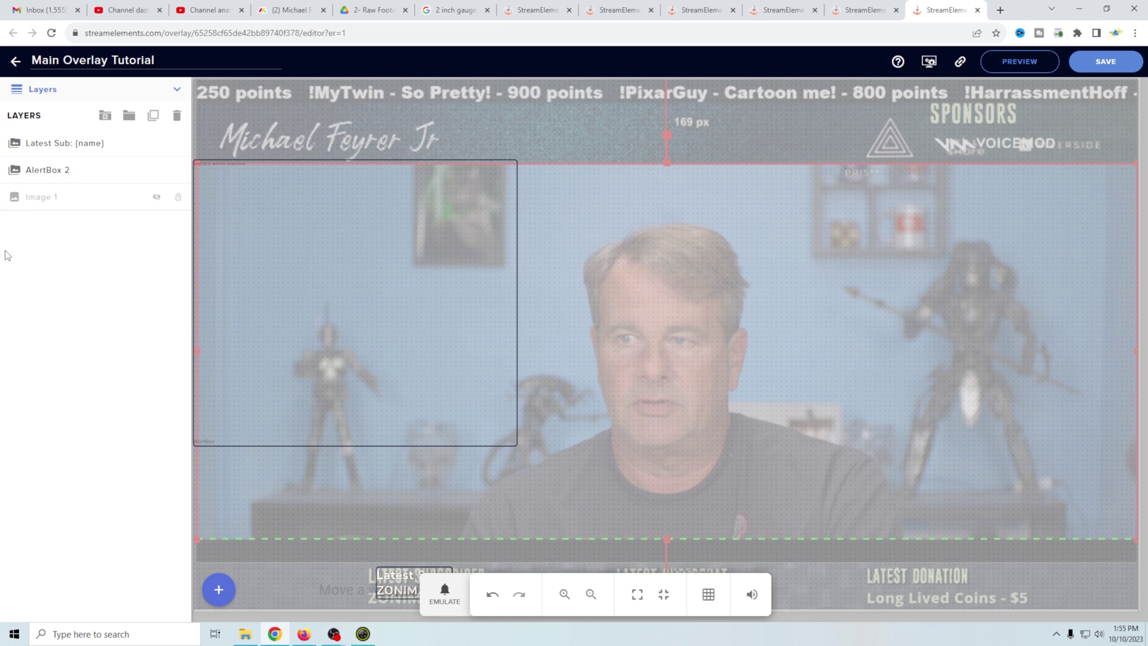
left_click(1107, 9)
left_click_drag(791, 64, 1147, 179)
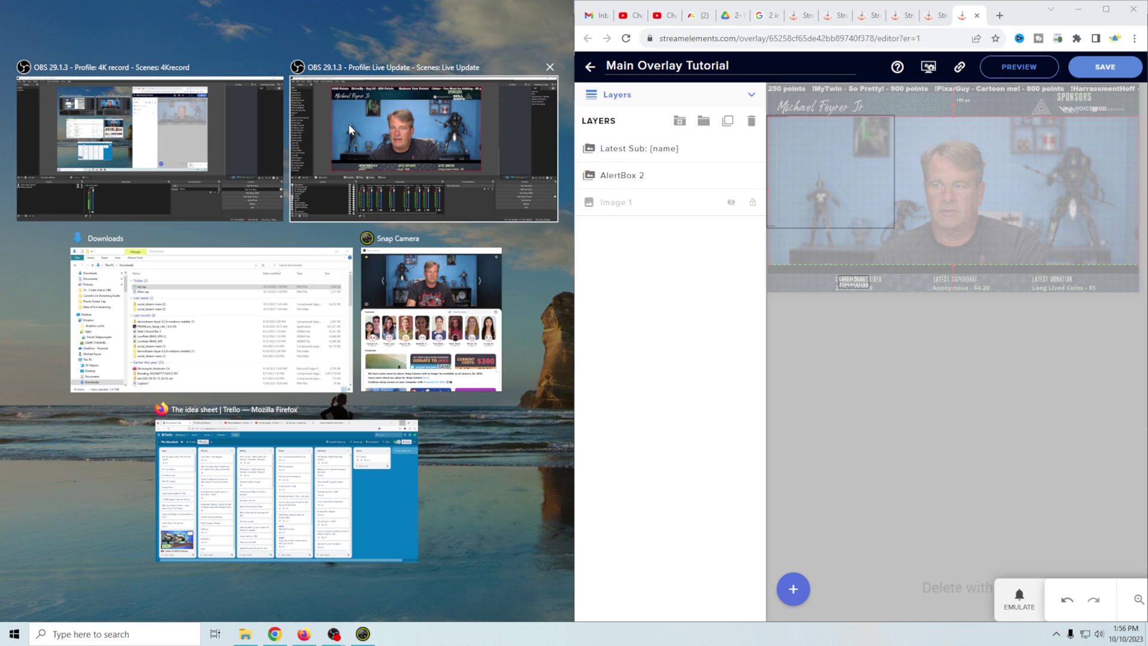
left_click(503, 192)
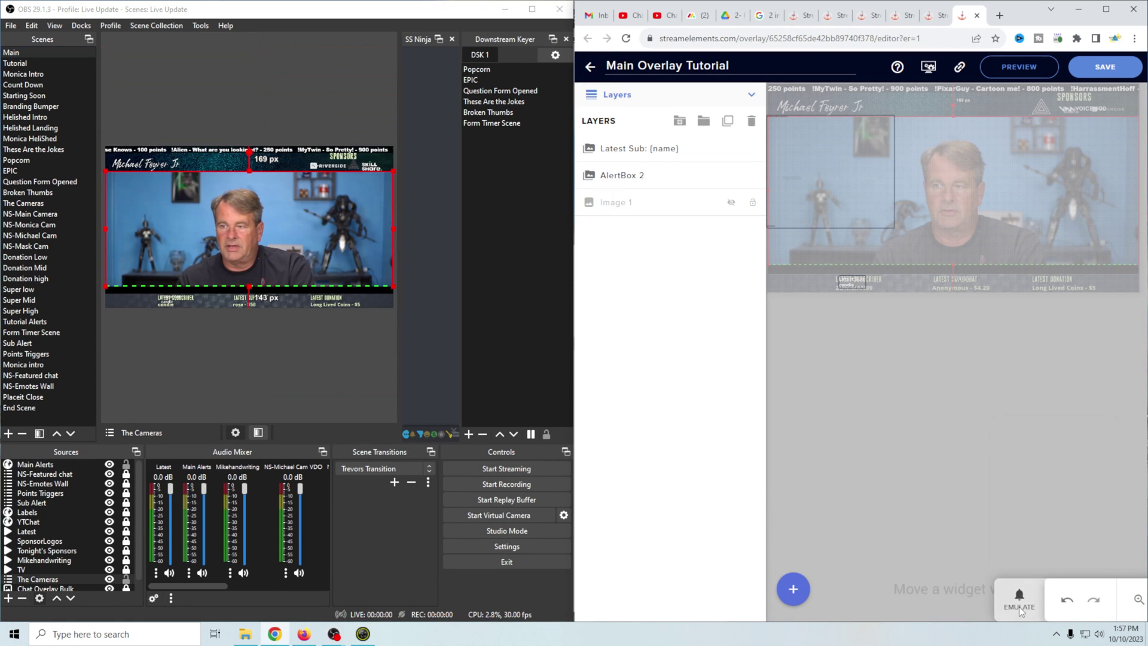
- Test the Main Overlay Tutorial alerts live on stream by emulating a subscriber event and a $10 tip, then maximize the browser
left_click(1020, 603)
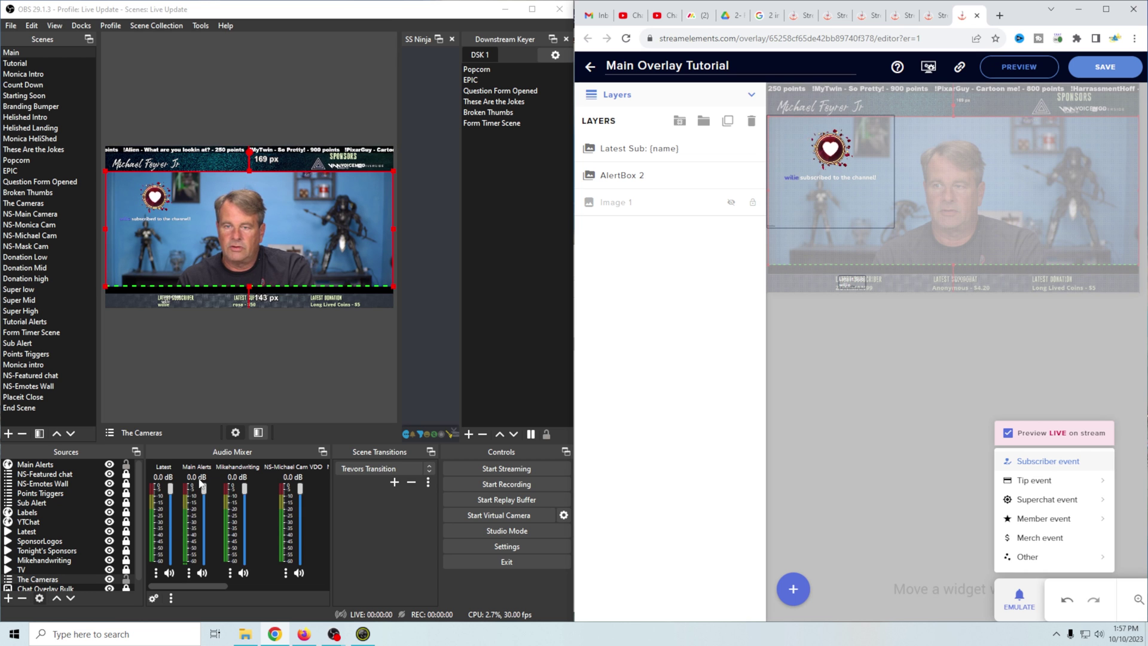
mouse_move(1035, 506)
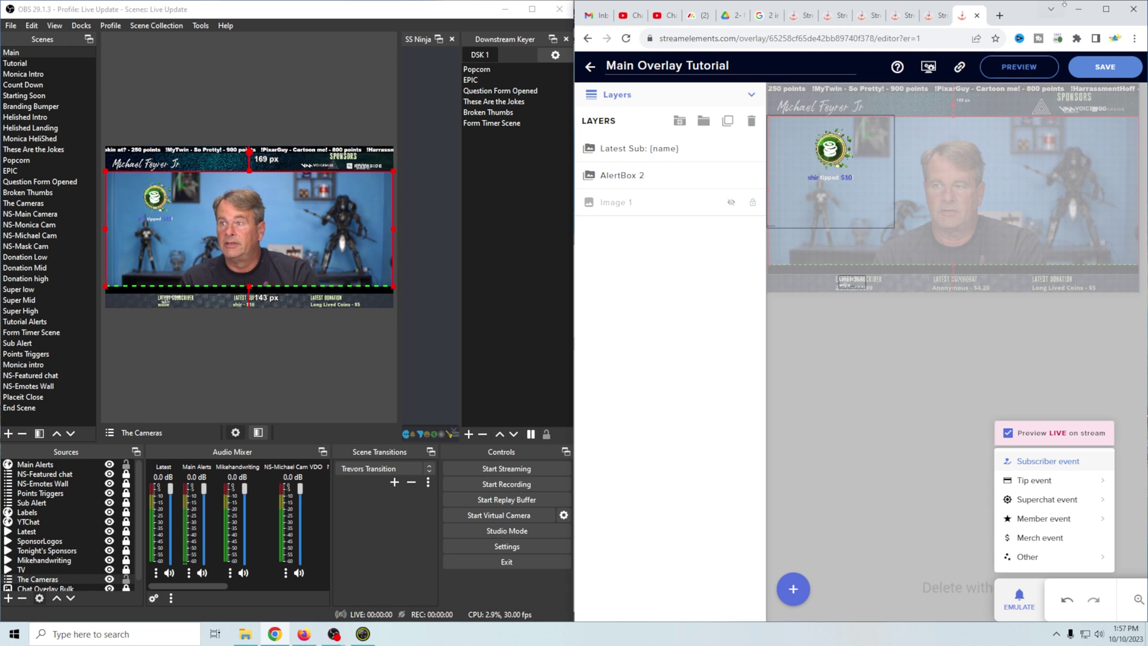
left_click(1105, 9)
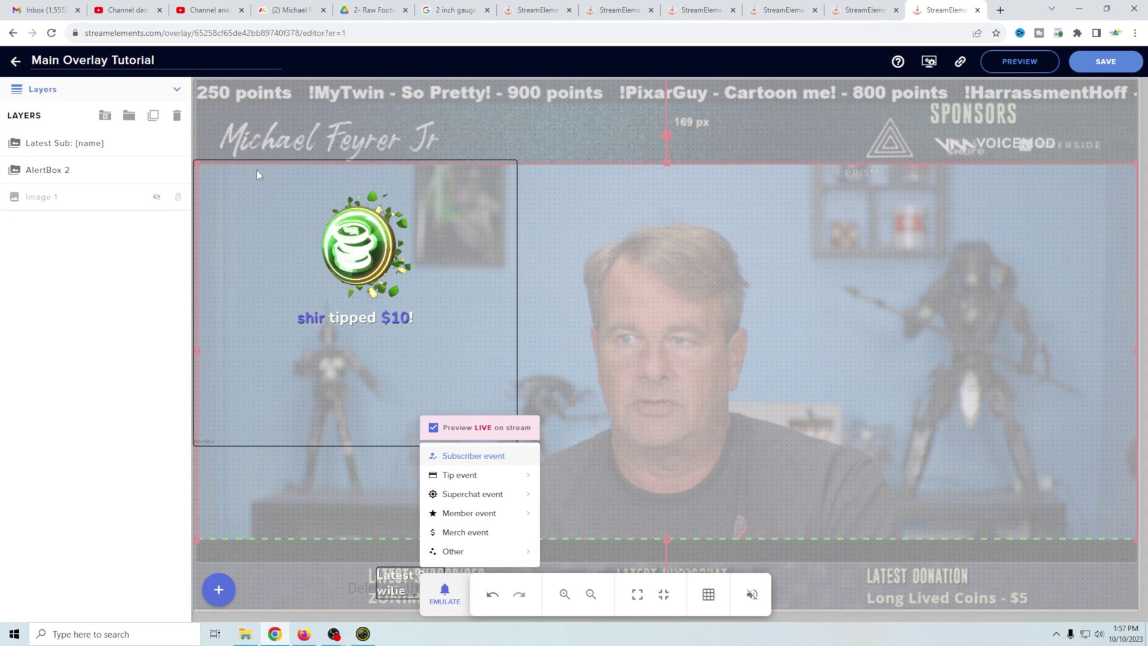
- Save the Main Overlay Tutorial overlay, then open the Tut overlay and copy its overlay URL
left_click(1107, 65)
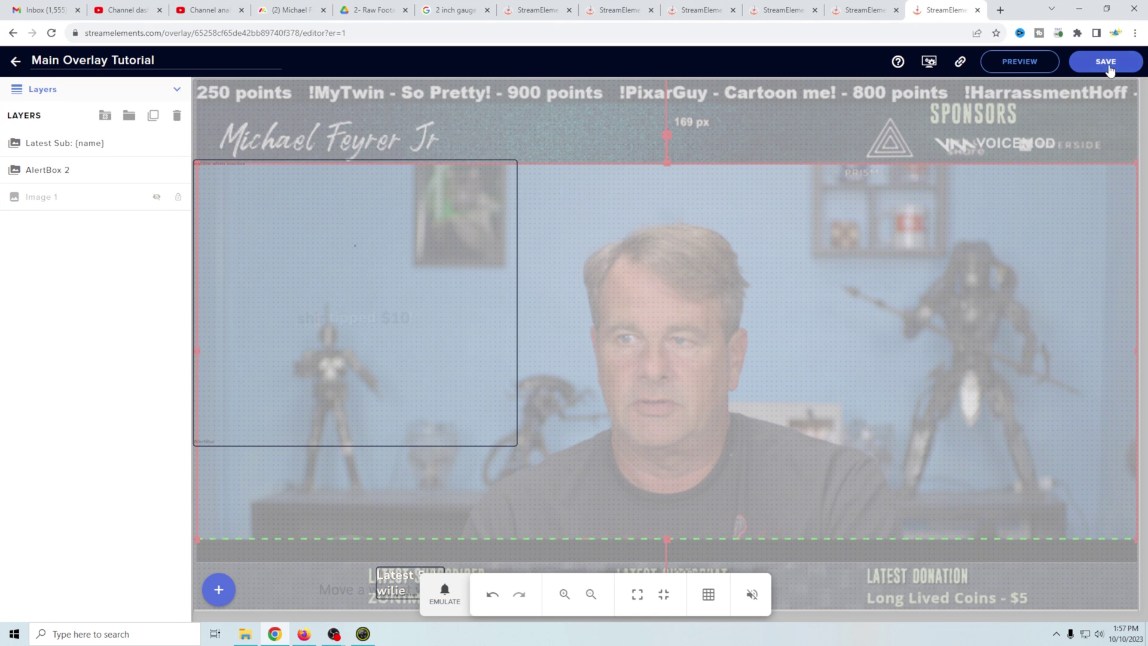
left_click(16, 62)
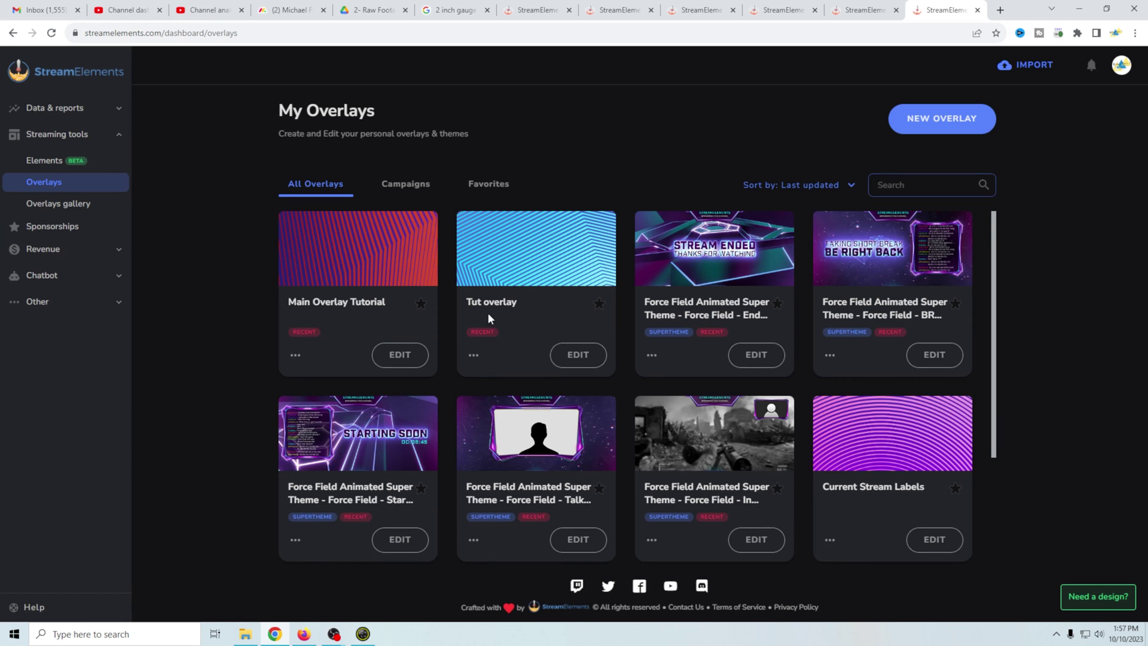
left_click(574, 357)
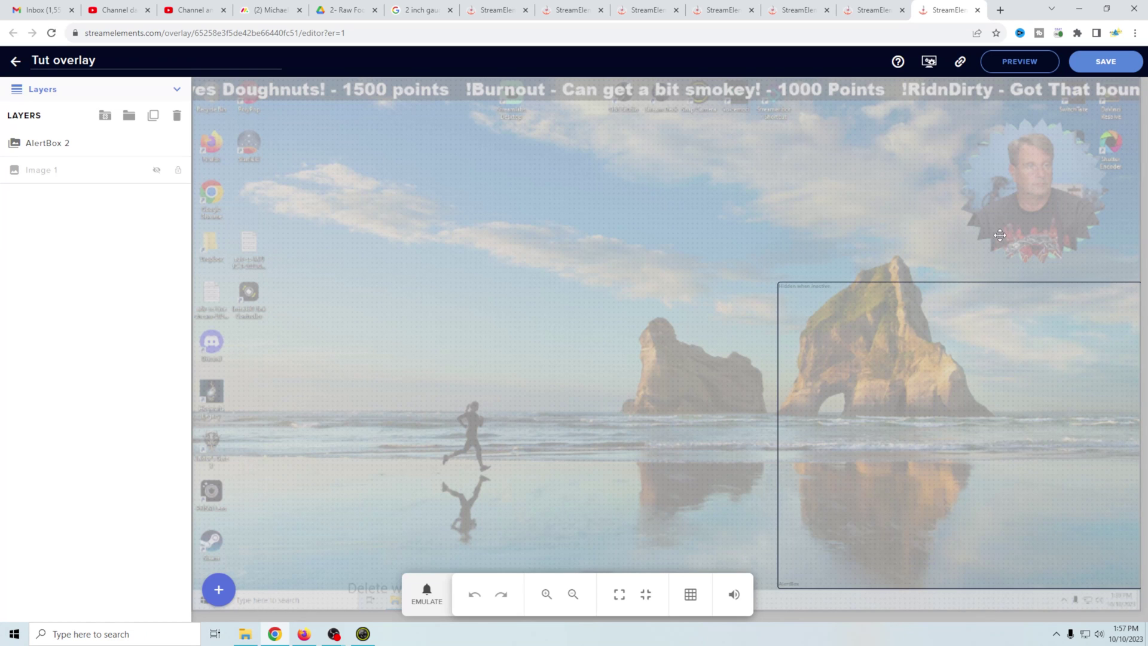
left_click(961, 63)
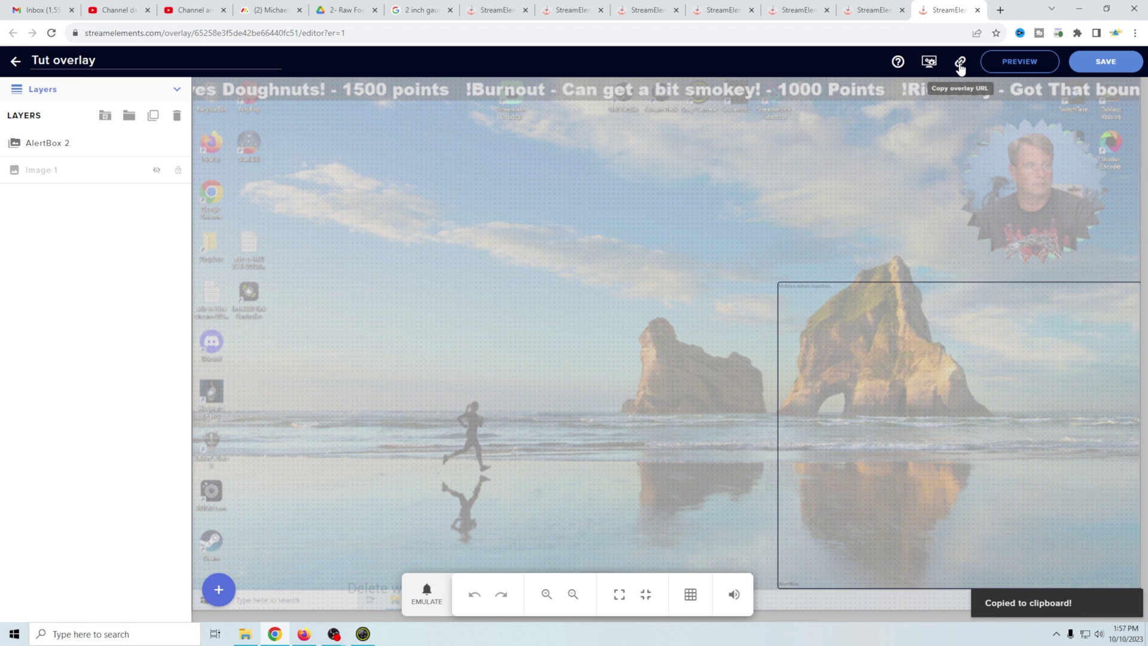
- Switch to the Live Update profile window of OBS and create a Browser source named tut alert in the Tutorial scene
left_click(334, 635)
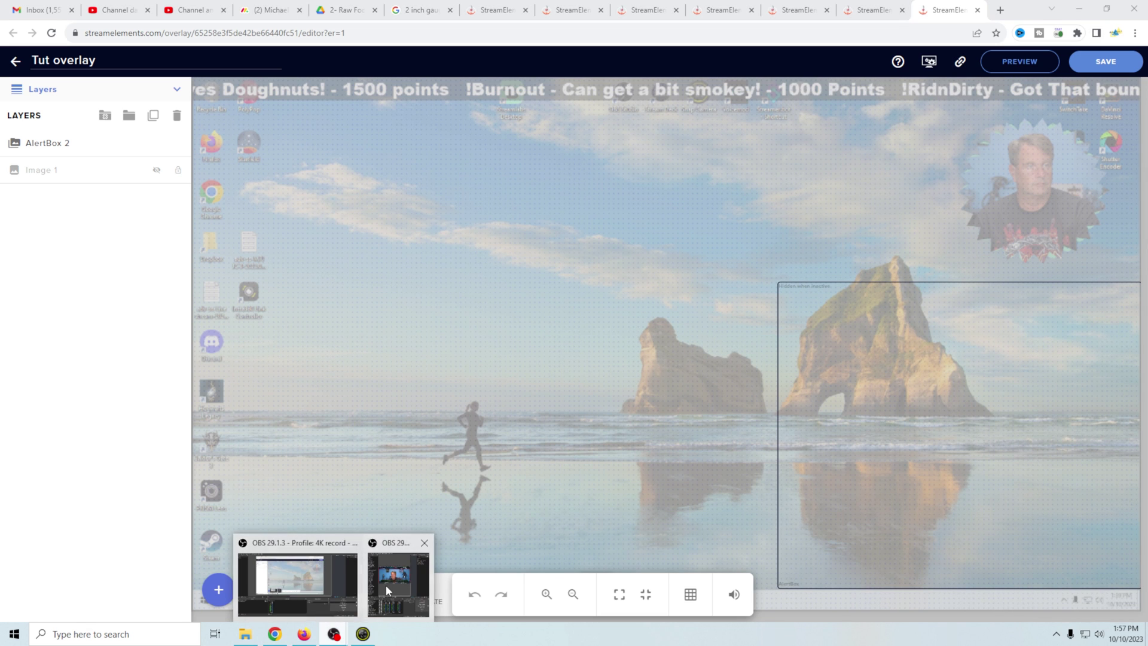
left_click(386, 589)
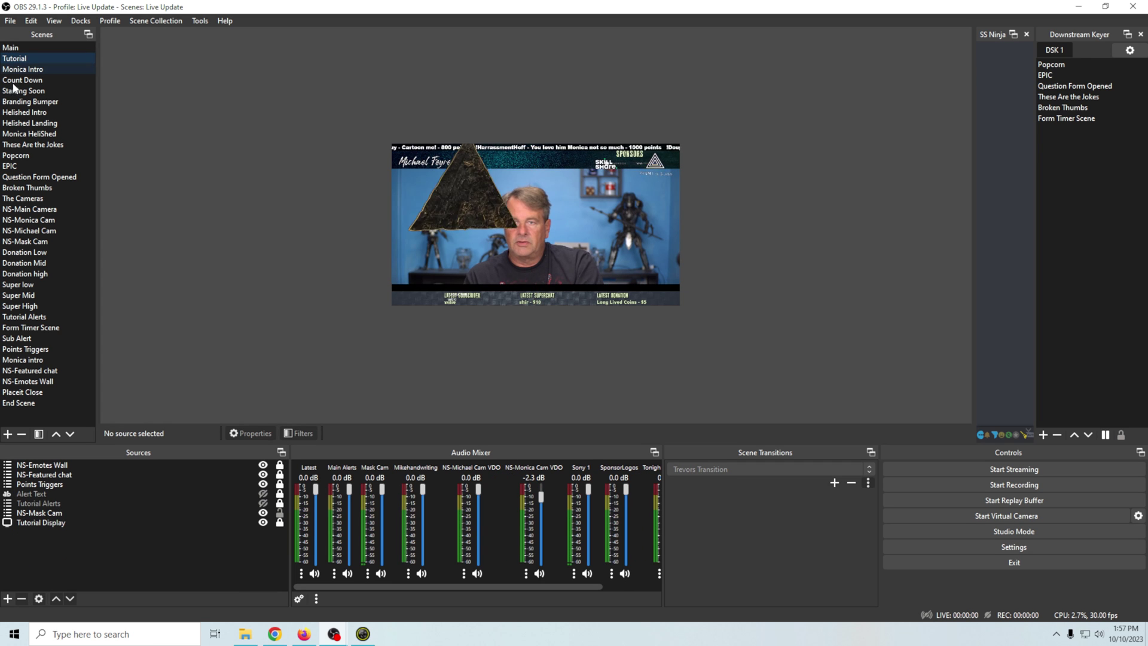
left_click(8, 599)
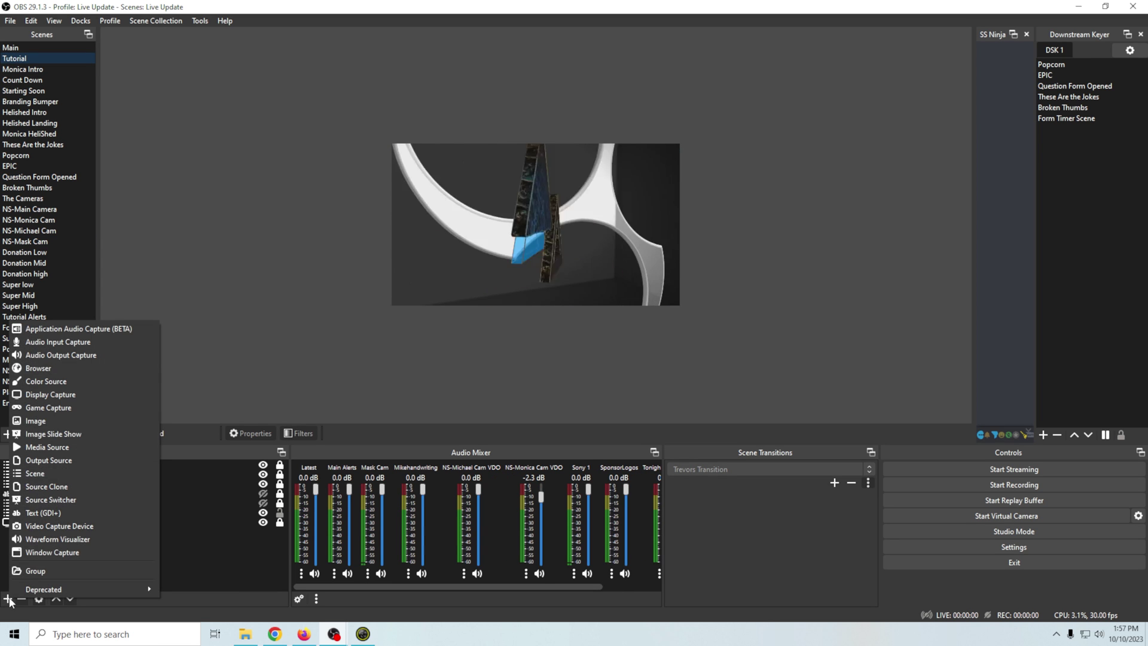
left_click(70, 370)
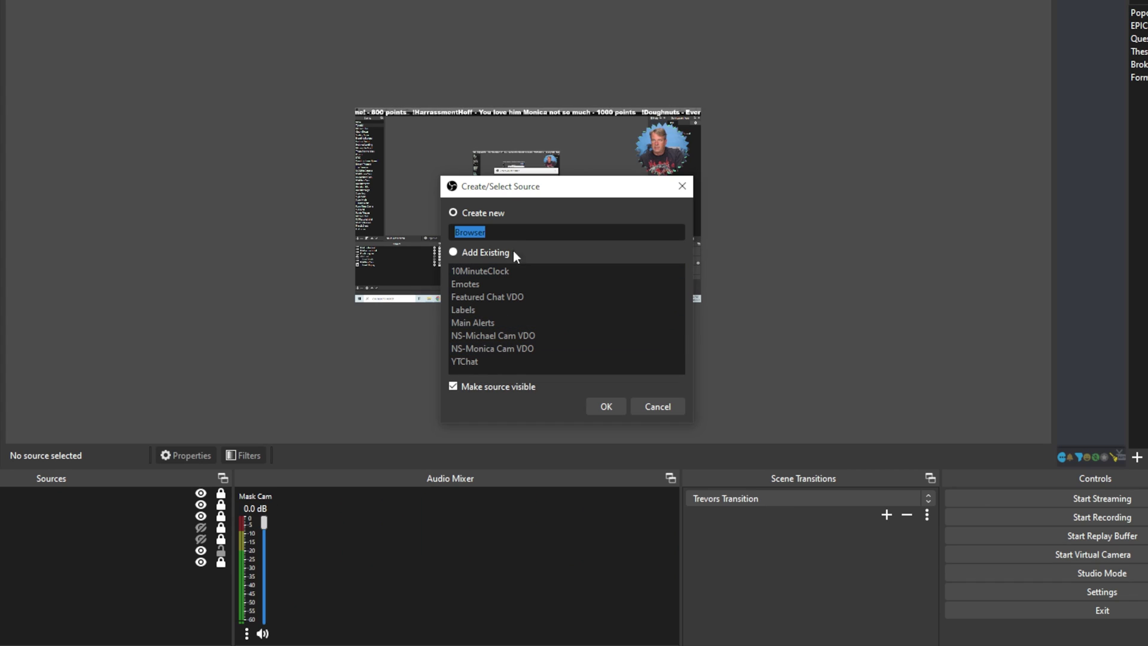
type("tut")
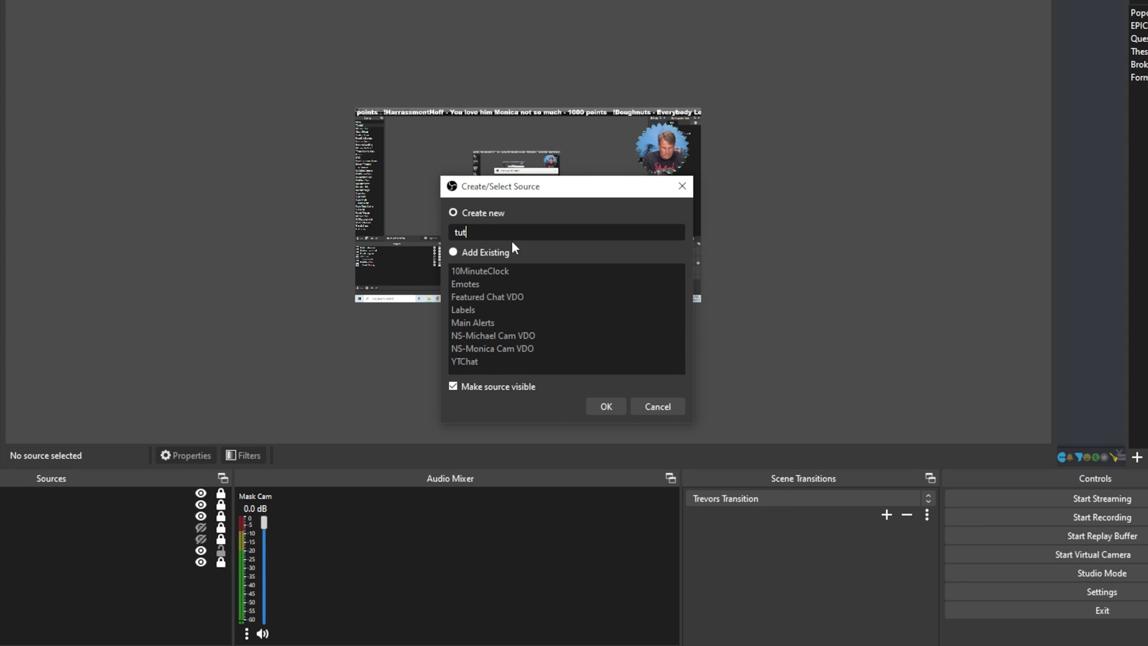
type(" alert")
left_click(607, 407)
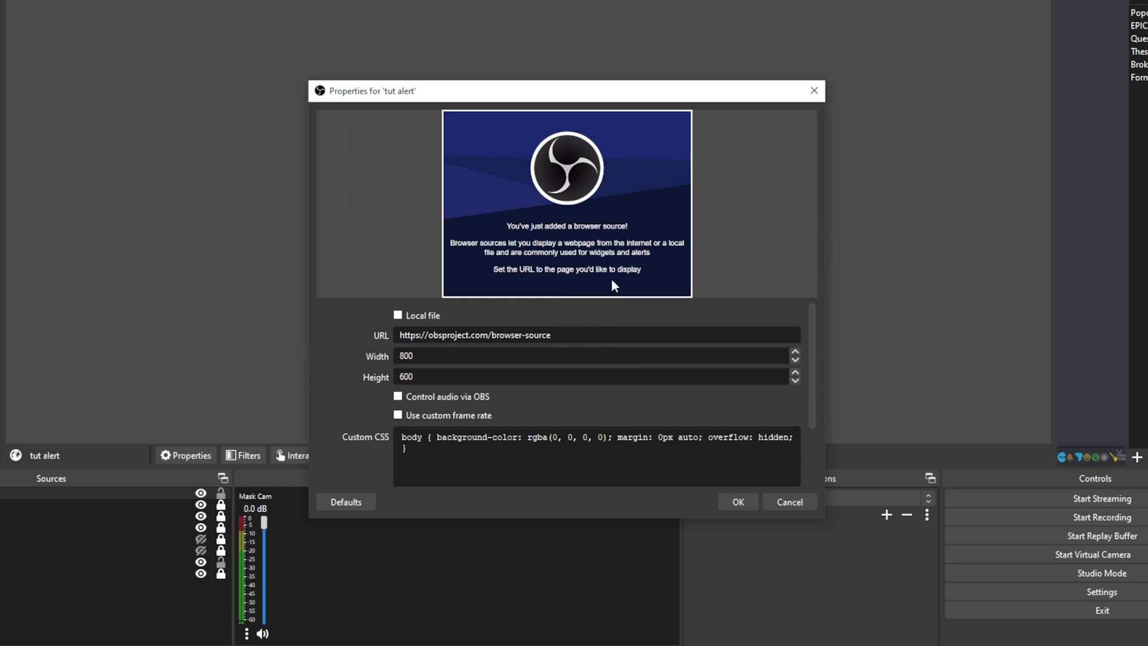
- Configure the tut alert source with the copied private overlay URL, 1920 width, 1080 height and audio controlled via OBS
triple_click(483, 327)
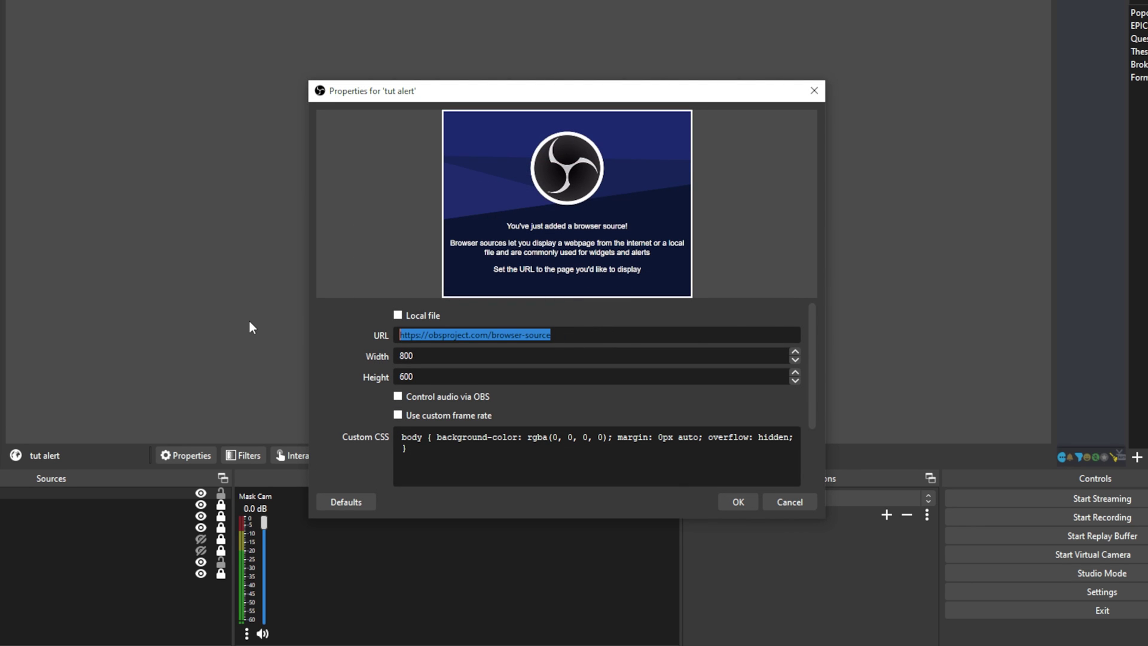
key("ctrl+v")
type("10")
type("20")
key("Tab")
type("1080")
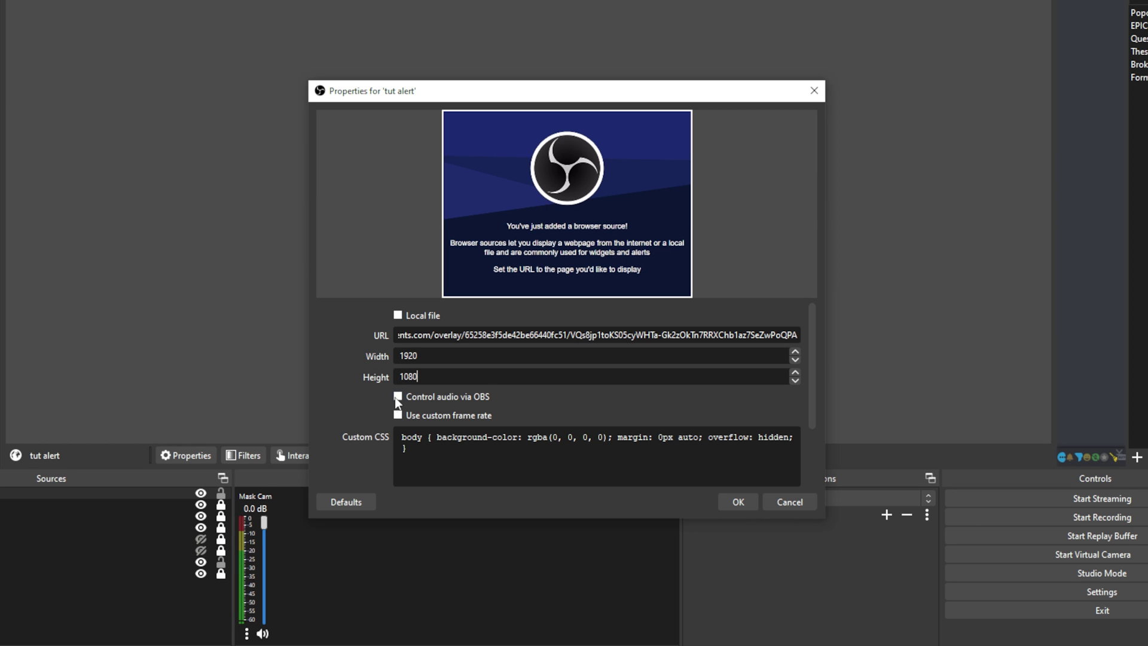
left_click(736, 506)
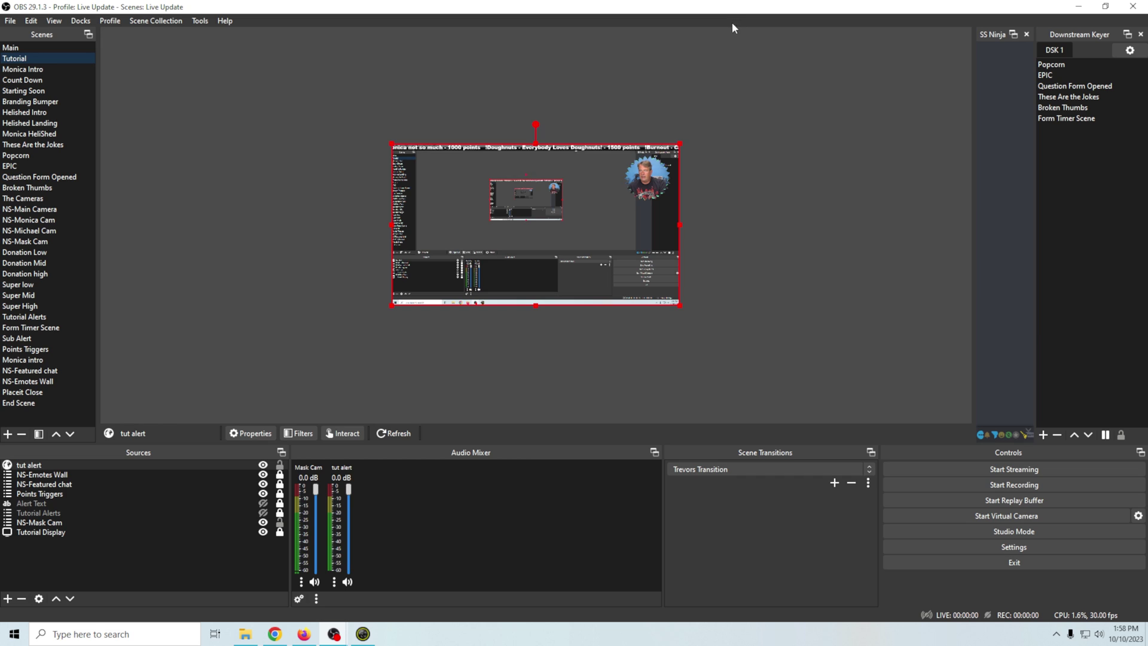
- Place the OBS Live Update window side by side with the Tut overlay editor in the browser
double_click(741, 10)
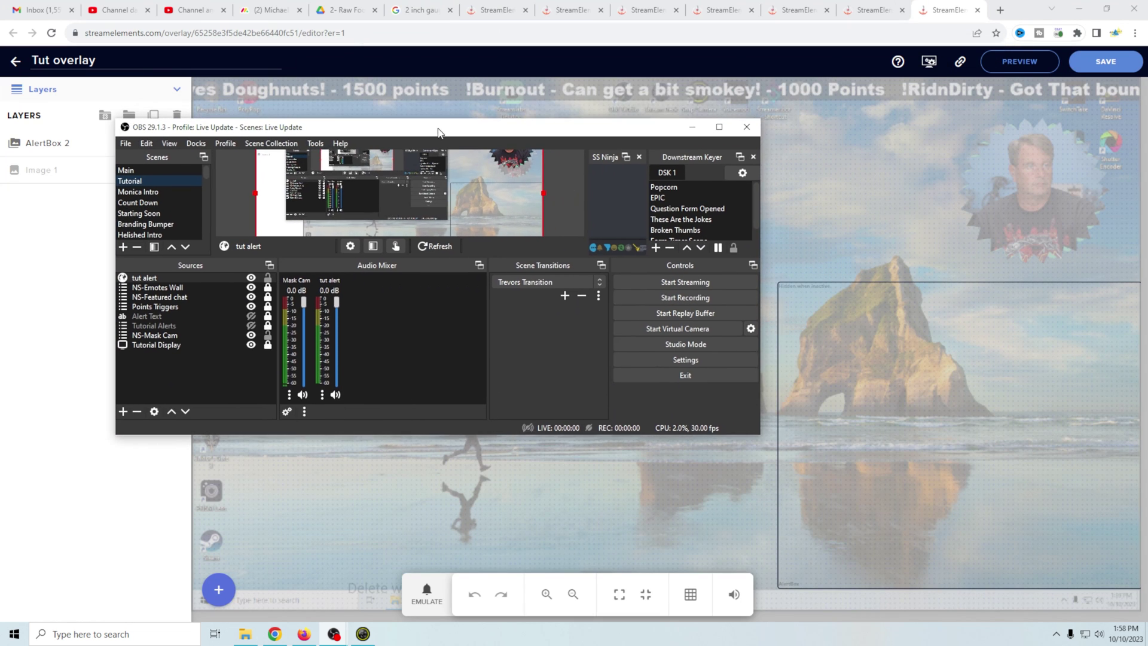
left_click_drag(1017, 11, 1147, 180)
left_click(311, 164)
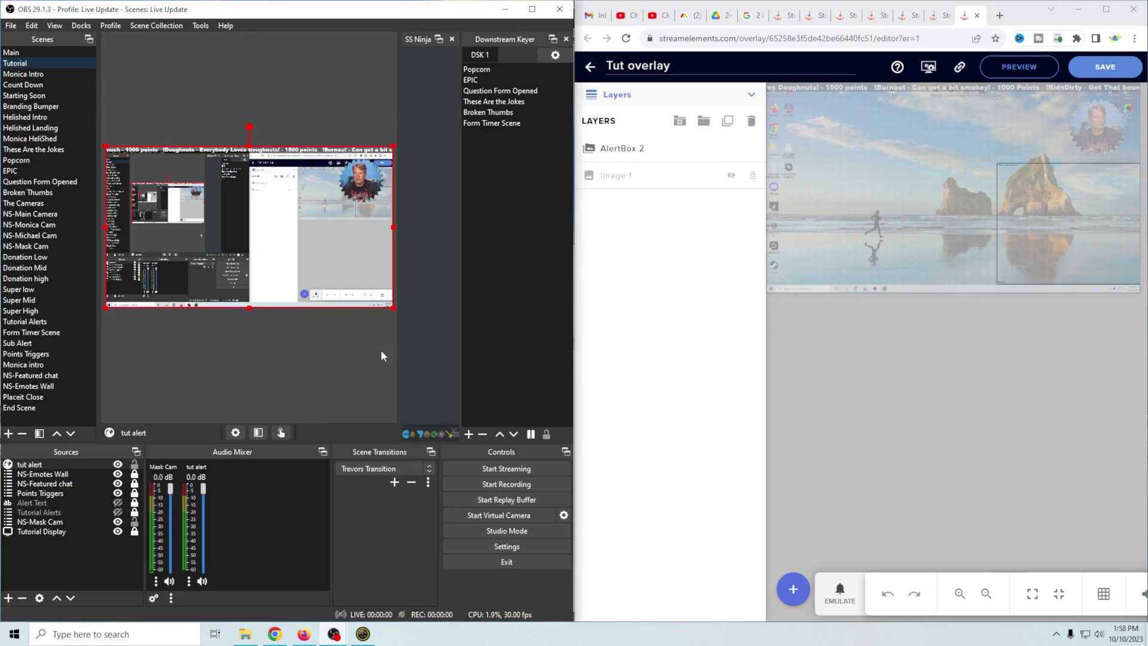
- Test the Tut overlay's alerts live on stream with a subscriber event and a $10 tip, and view the other emulation options
left_click(841, 594)
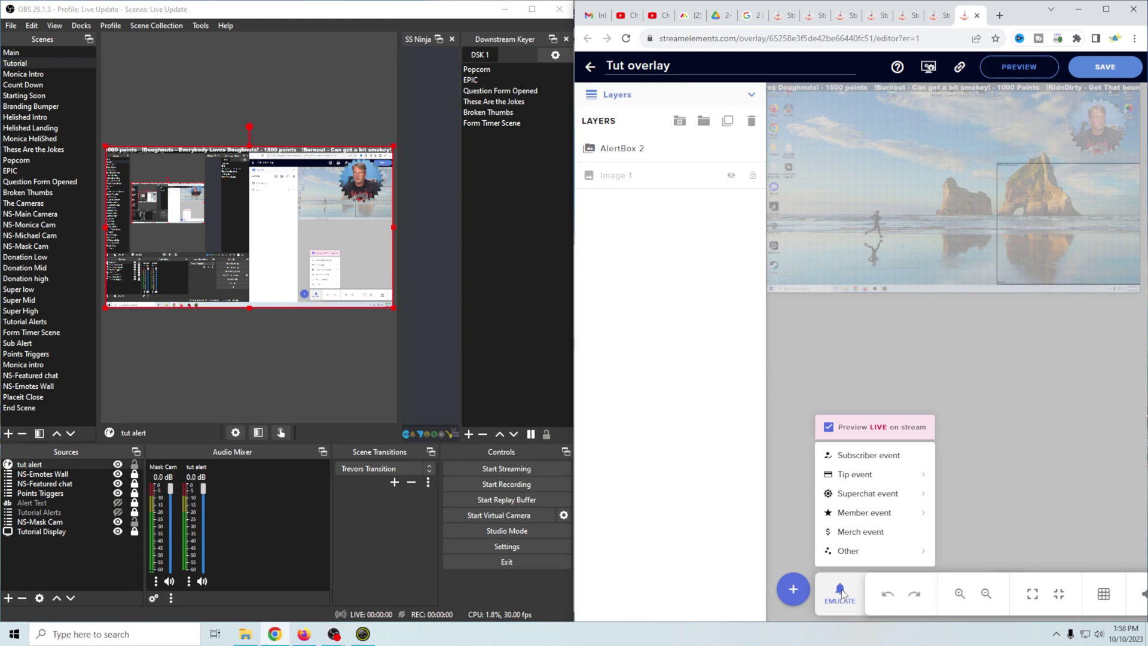
left_click(874, 461)
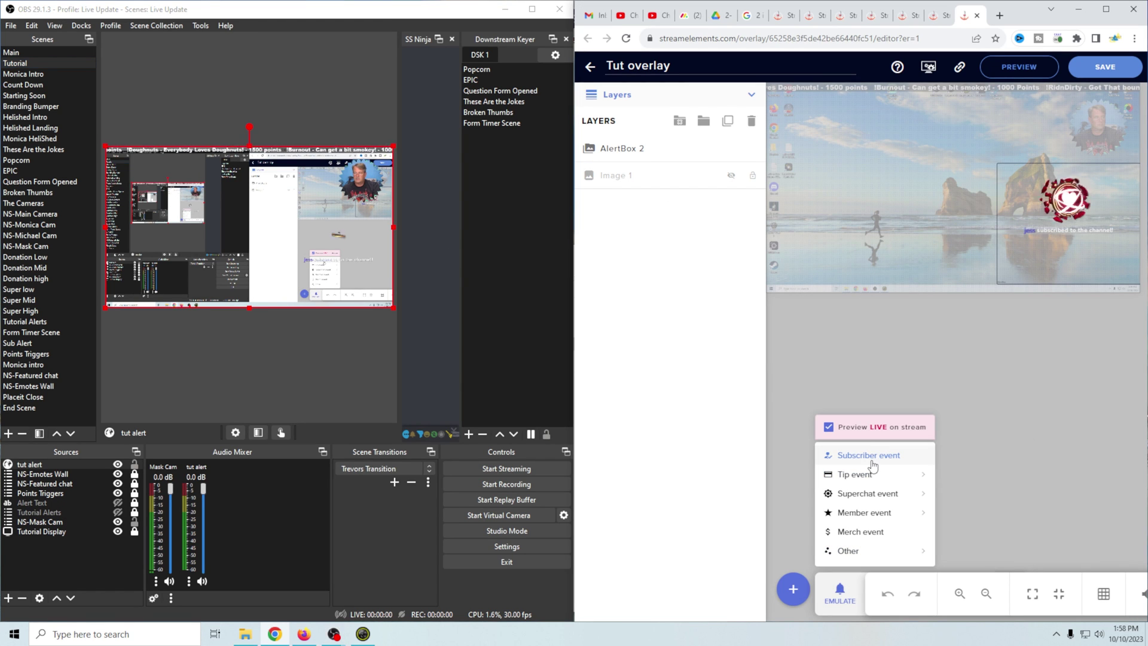
left_click(957, 456)
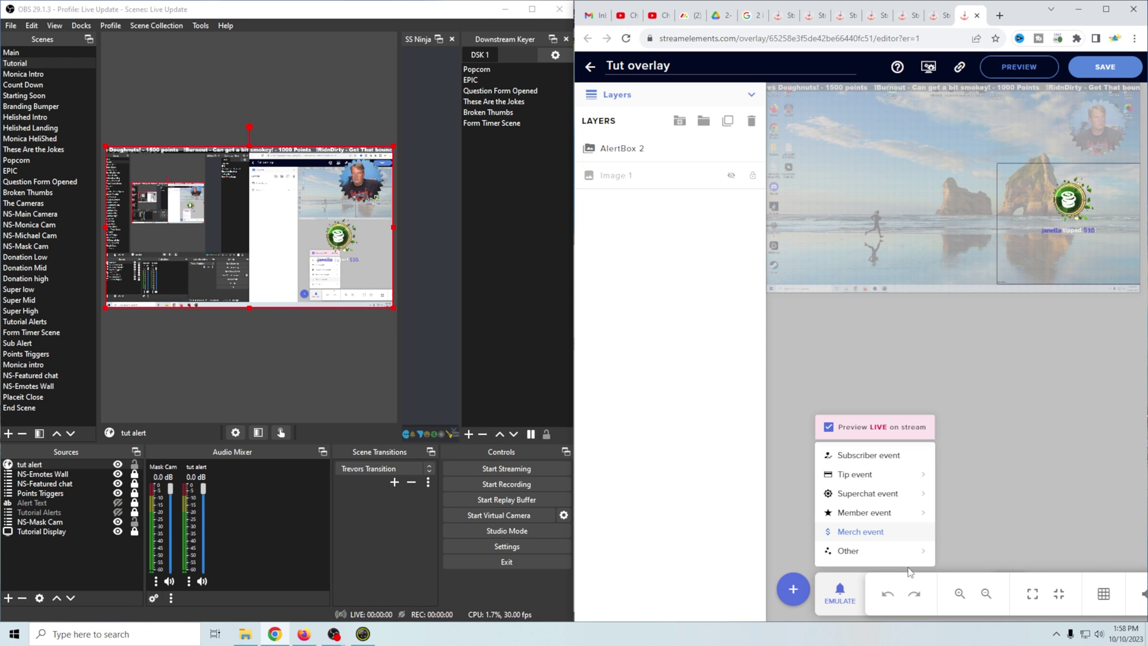
mouse_move(879, 551)
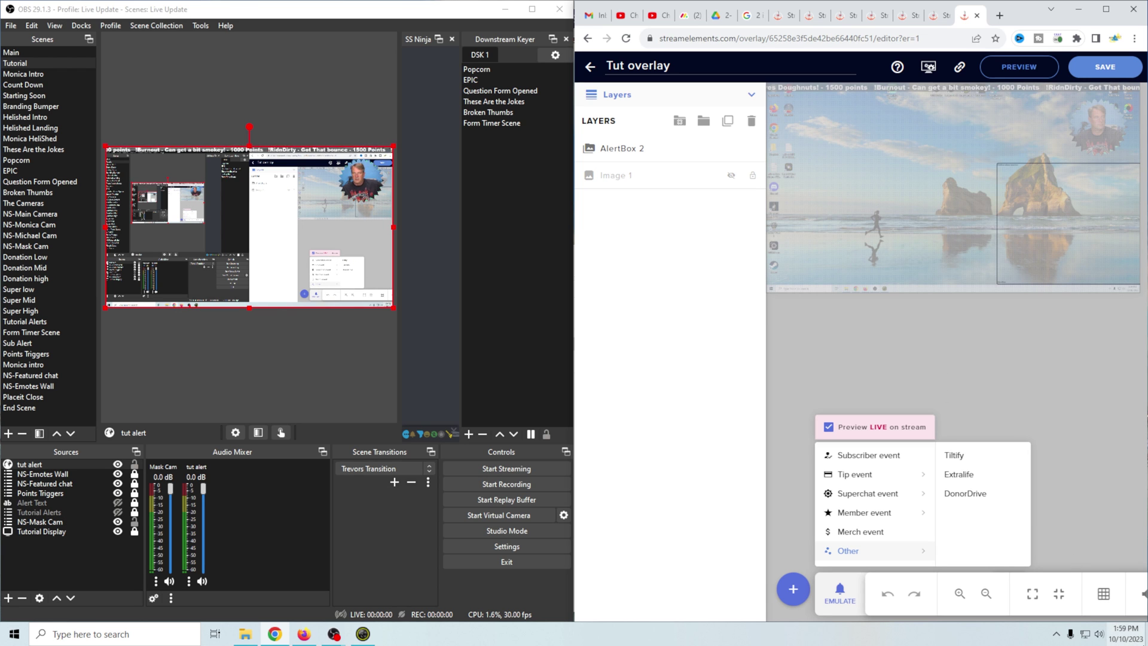
- View the list of playback devices in the system volume control and close it without choosing one
left_click(1100, 635)
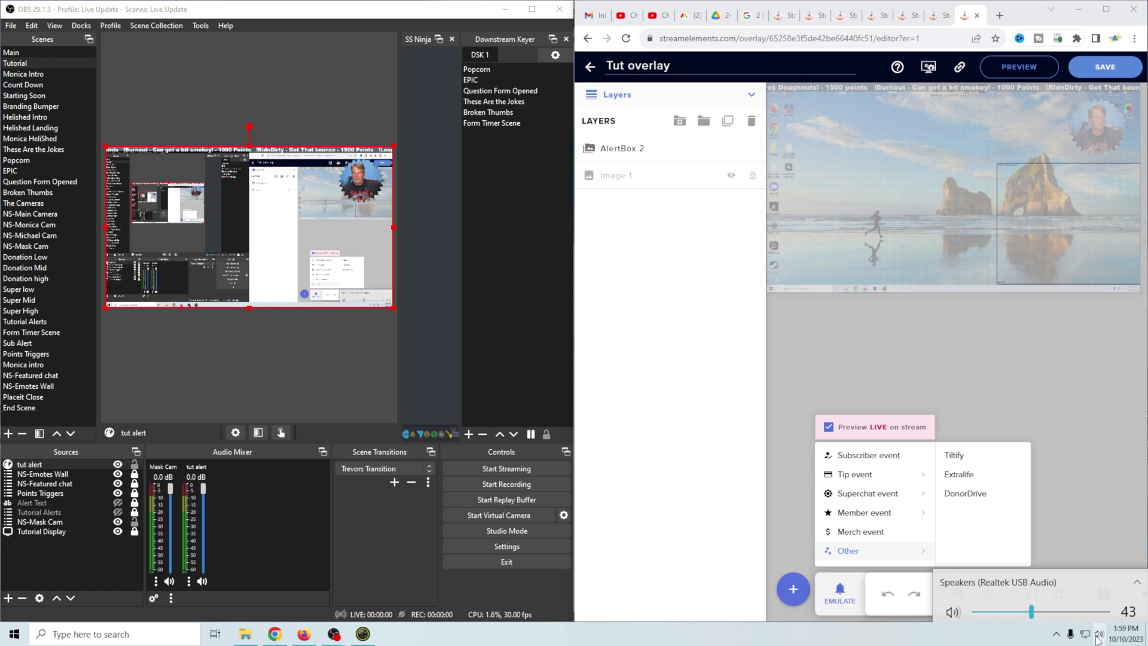
left_click(1053, 576)
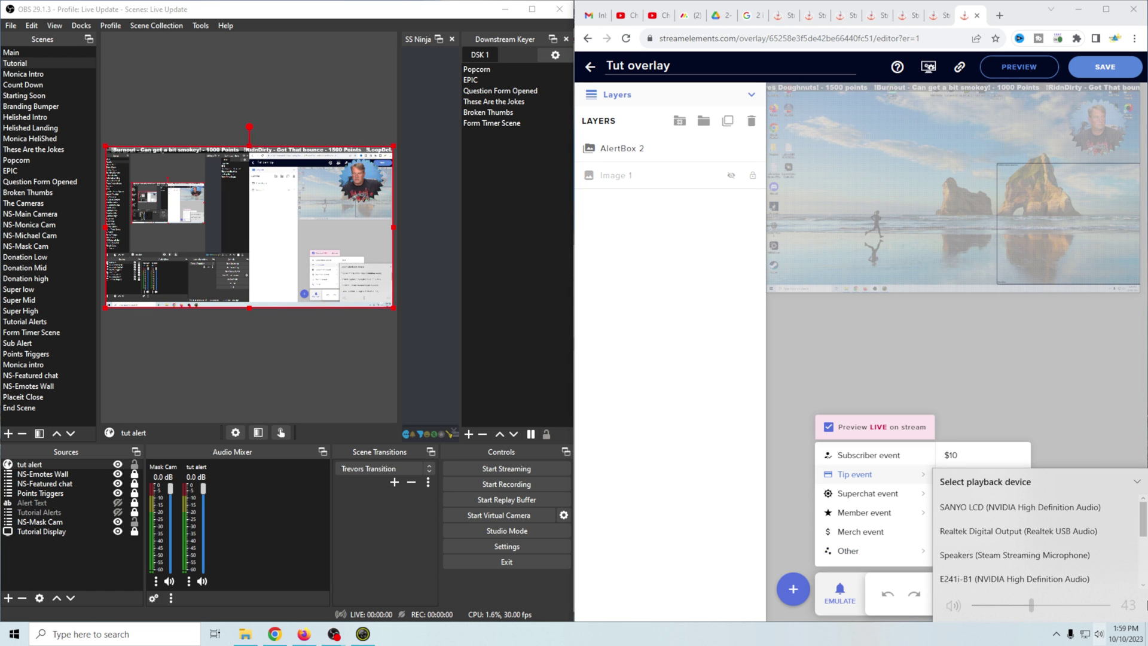
left_click(779, 342)
left_click(779, 340)
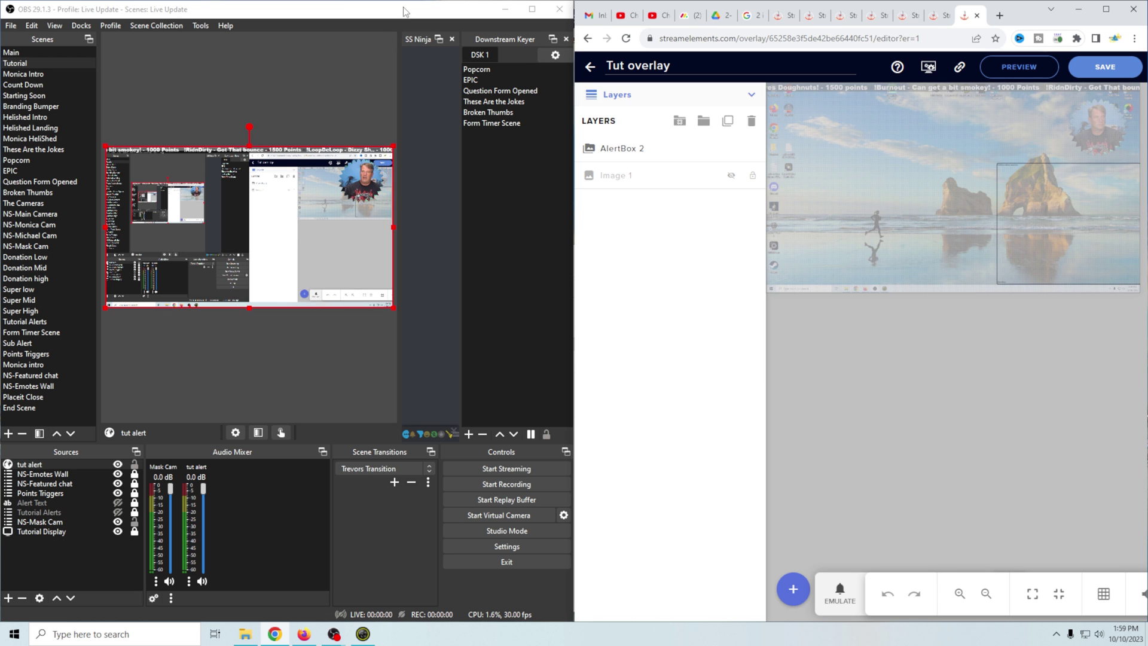
- Maximize the OBS Live Update window, enlarge its preview and switch to the Main scene
left_click_drag(405, 11, 771, 190)
double_click(770, 189)
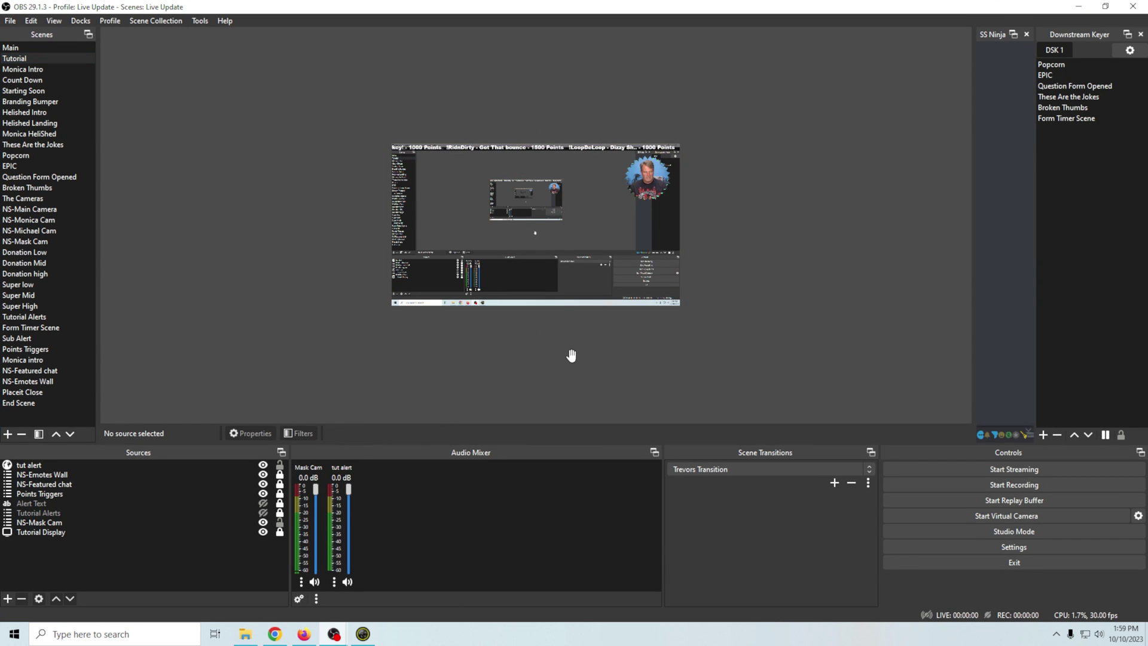
scroll(572, 356, "up", 5)
scroll(569, 355, "up", 1)
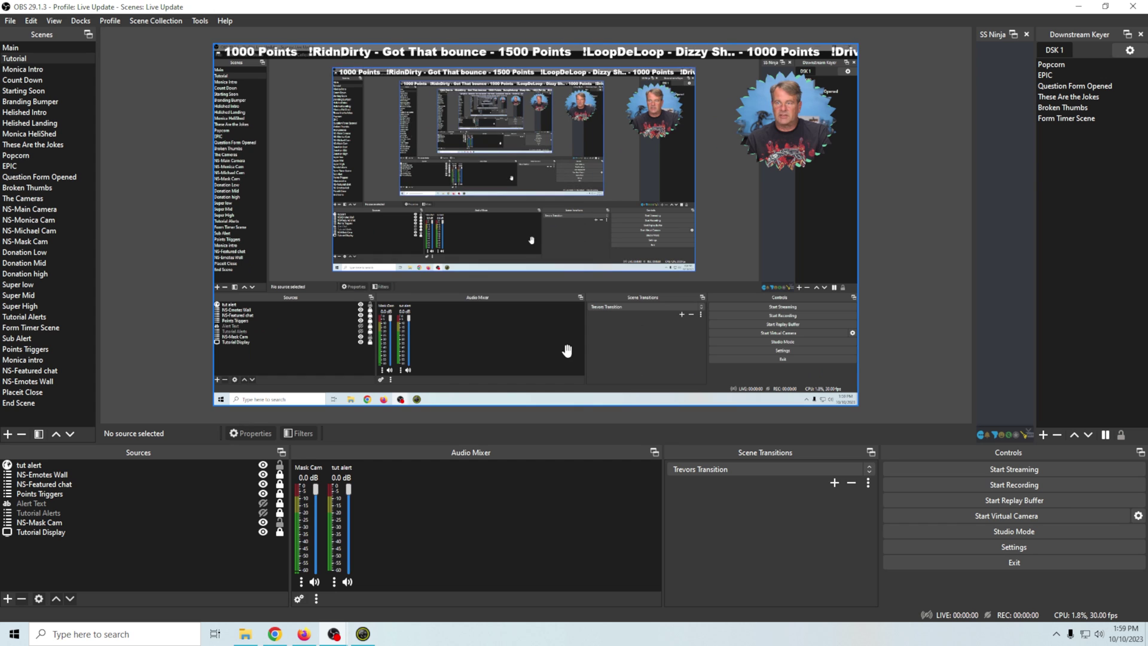
left_click(11, 48)
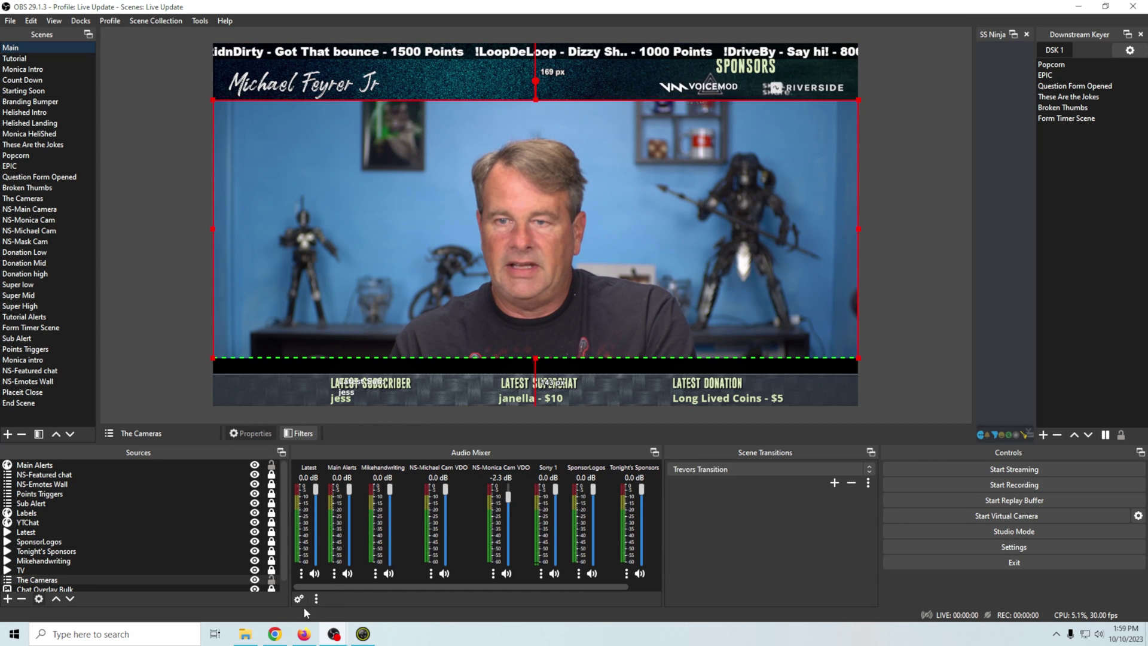
- Switch to the browser, maximize it, open Main Overlay Tutorial for editing and move the floating toolbar clear of the Latest Sub label
left_click(275, 634)
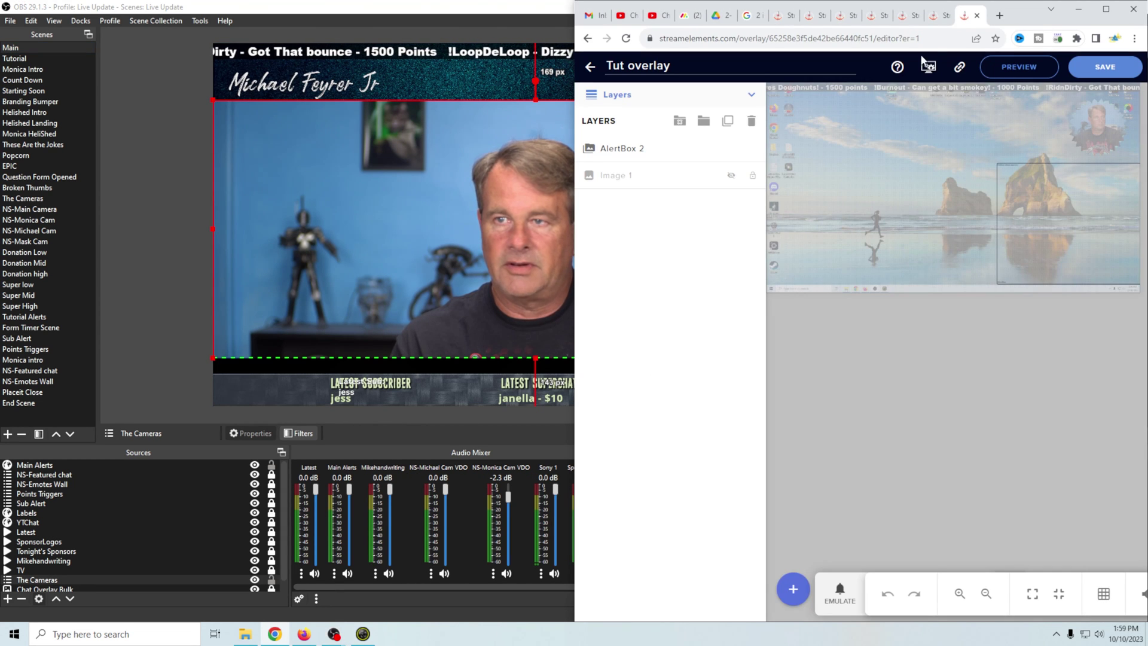
key("super+Down")
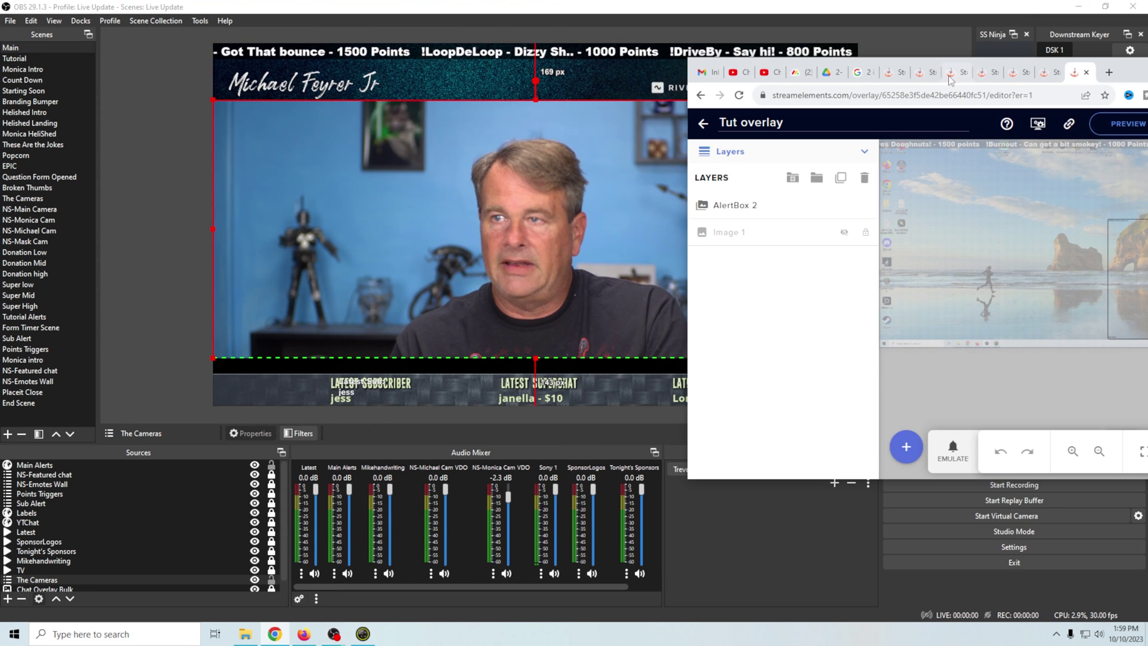
key("super+Up")
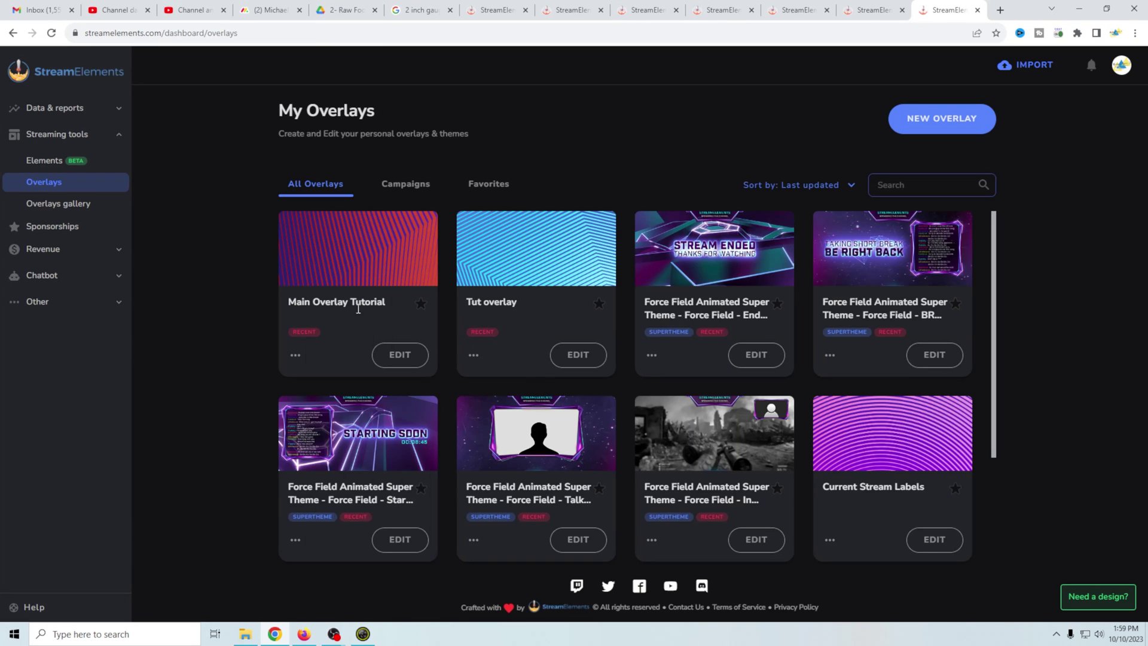
left_click(359, 308)
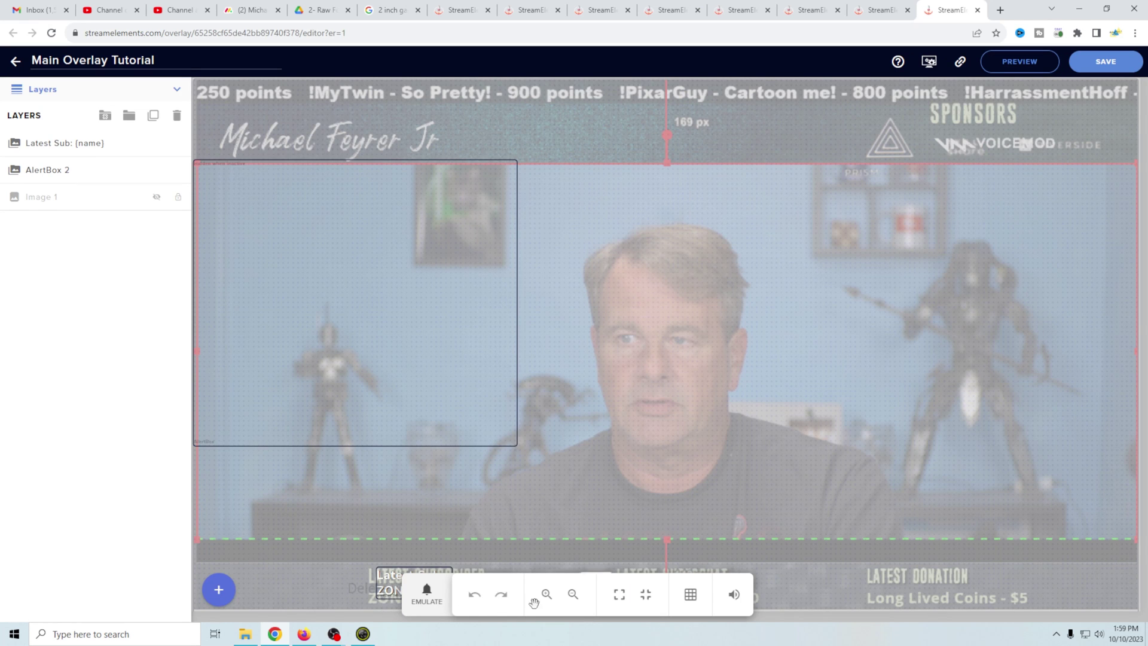
left_click_drag(591, 570, 753, 489)
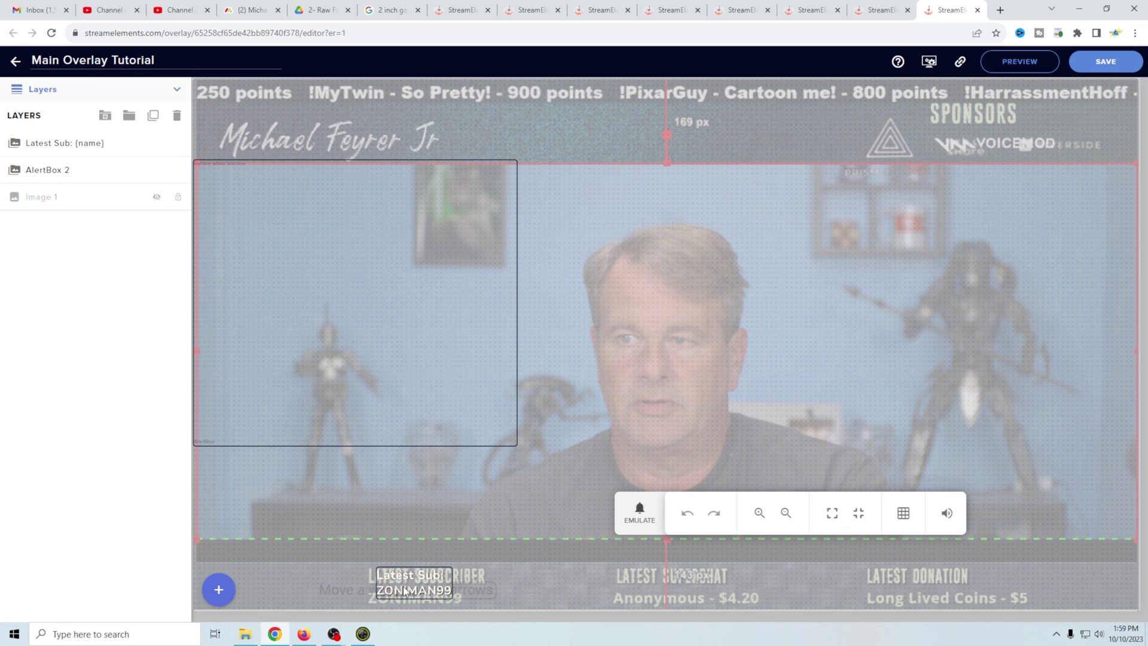
left_click(406, 592)
- Check how the Latest Sub label overlaps the Latest Subscriber heading in the OBS Live Update window, and return to the overlay editor
mouse_move(334, 634)
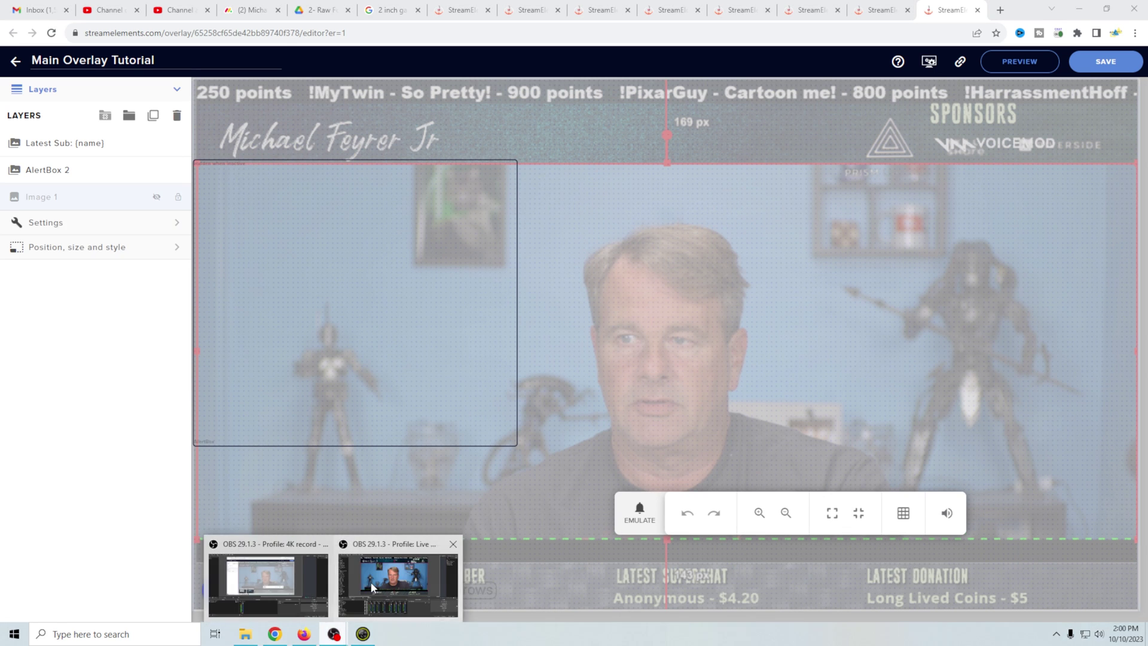
left_click(371, 583)
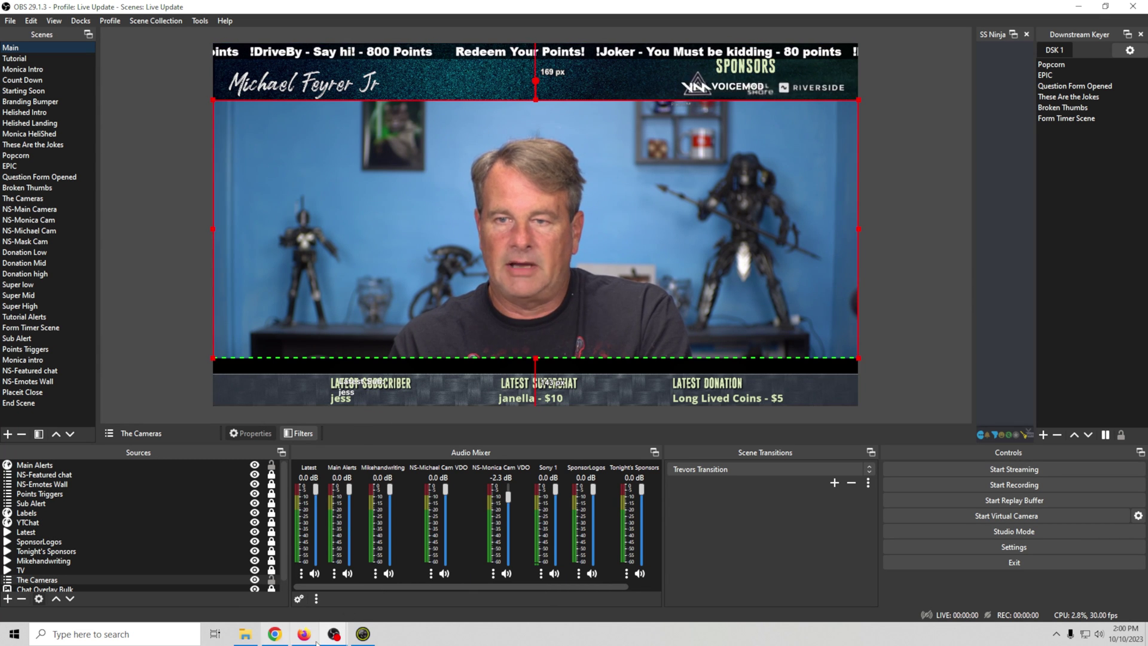
mouse_move(335, 635)
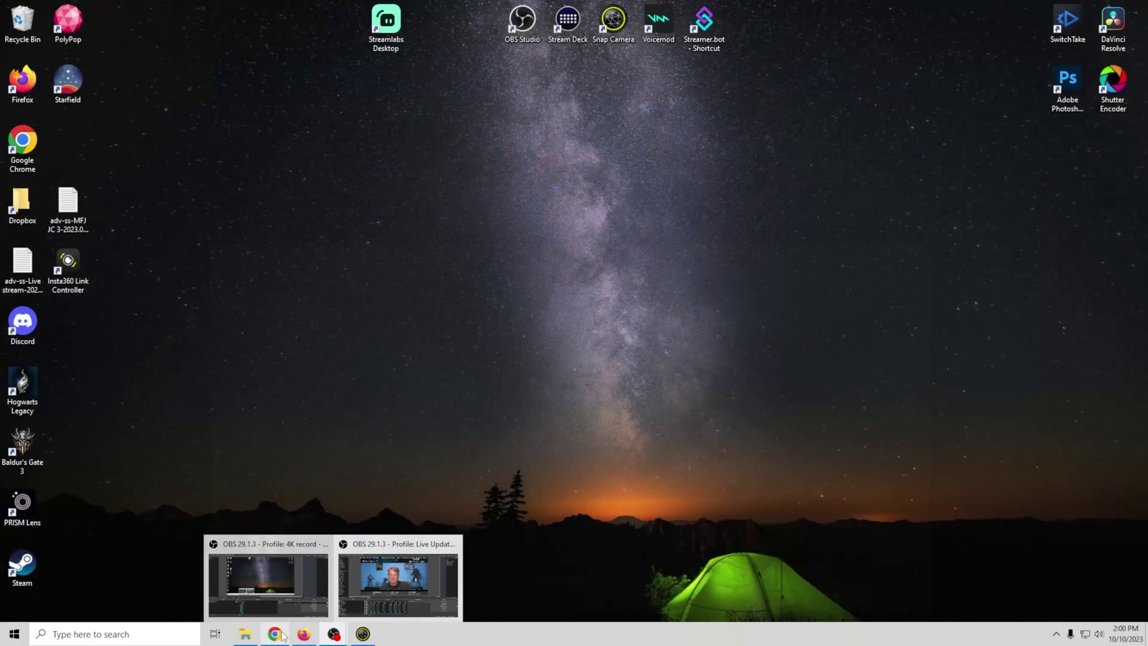
left_click(274, 635)
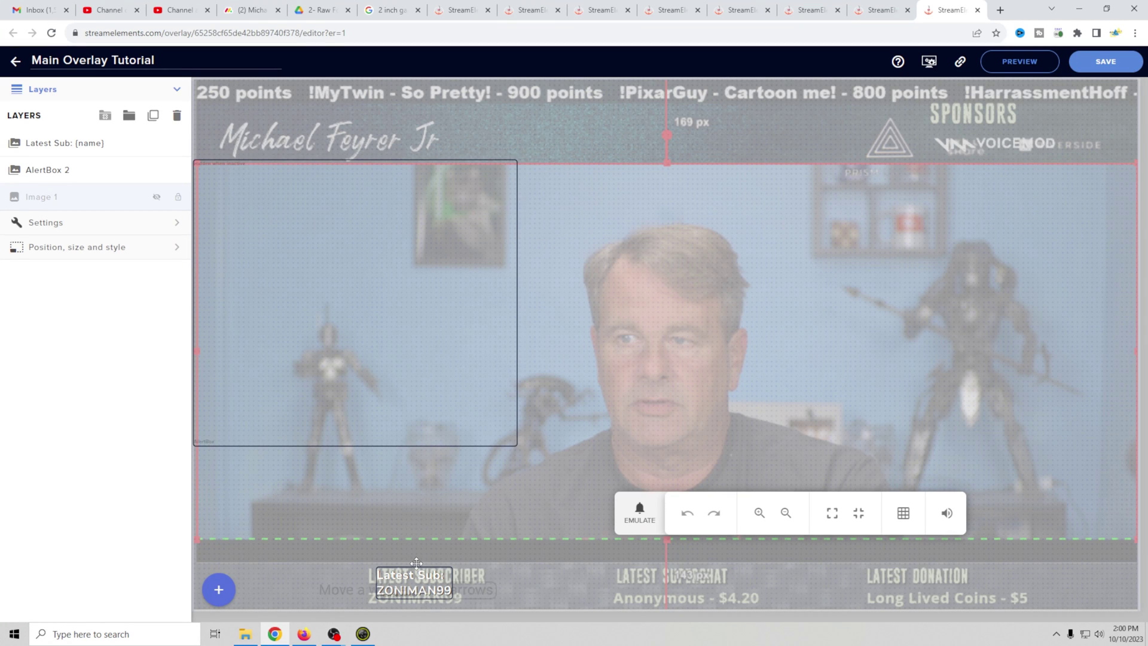
- Move the Latest Sub label horizontally to the empty space left of the Latest Subscriber heading, and deselect it
left_click(58, 146)
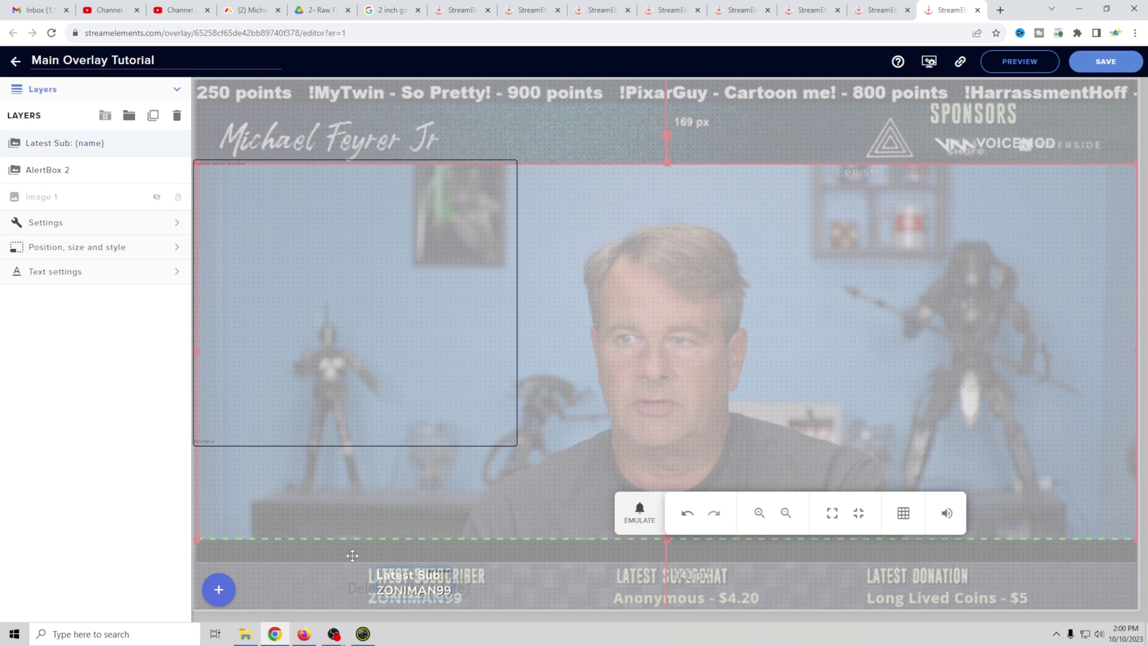
left_click_drag(400, 573, 280, 576)
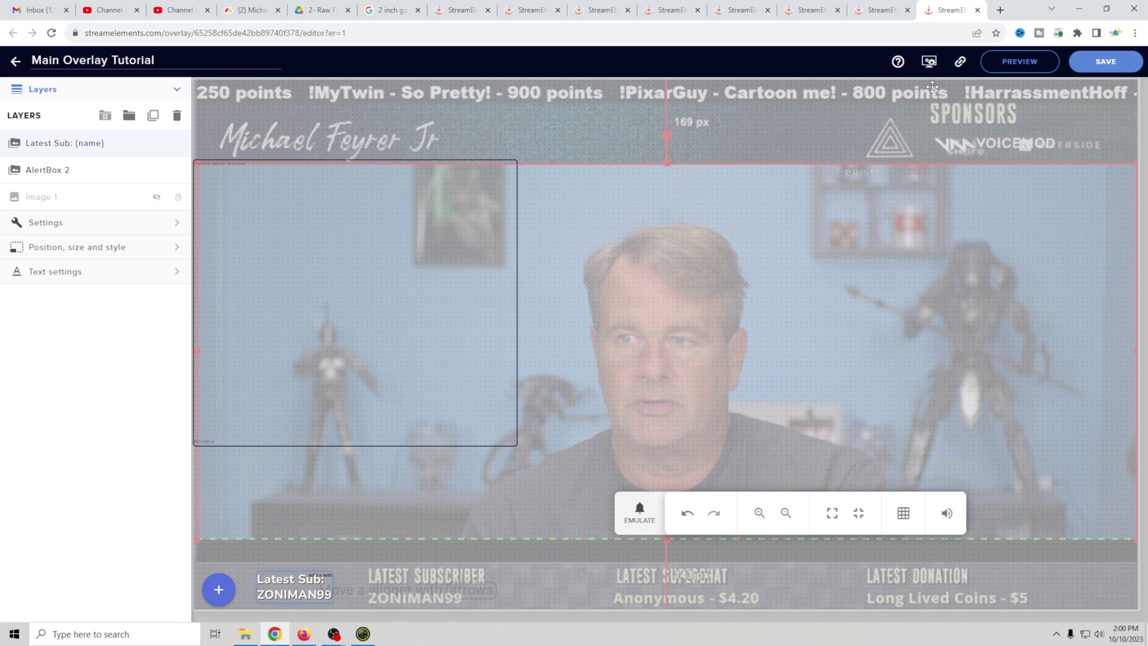
left_click(785, 233)
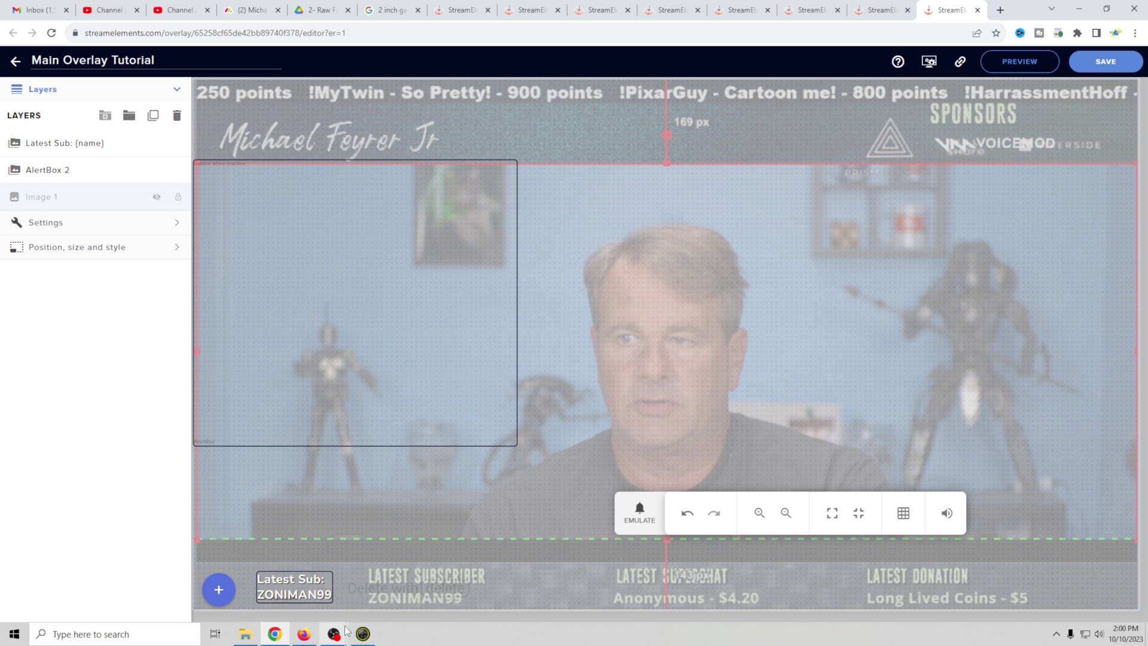
- Save the Main Overlay Tutorial overlay and check the Latest Sub label's position in the OBS Live Update Main scene
mouse_move(341, 630)
left_click(386, 590)
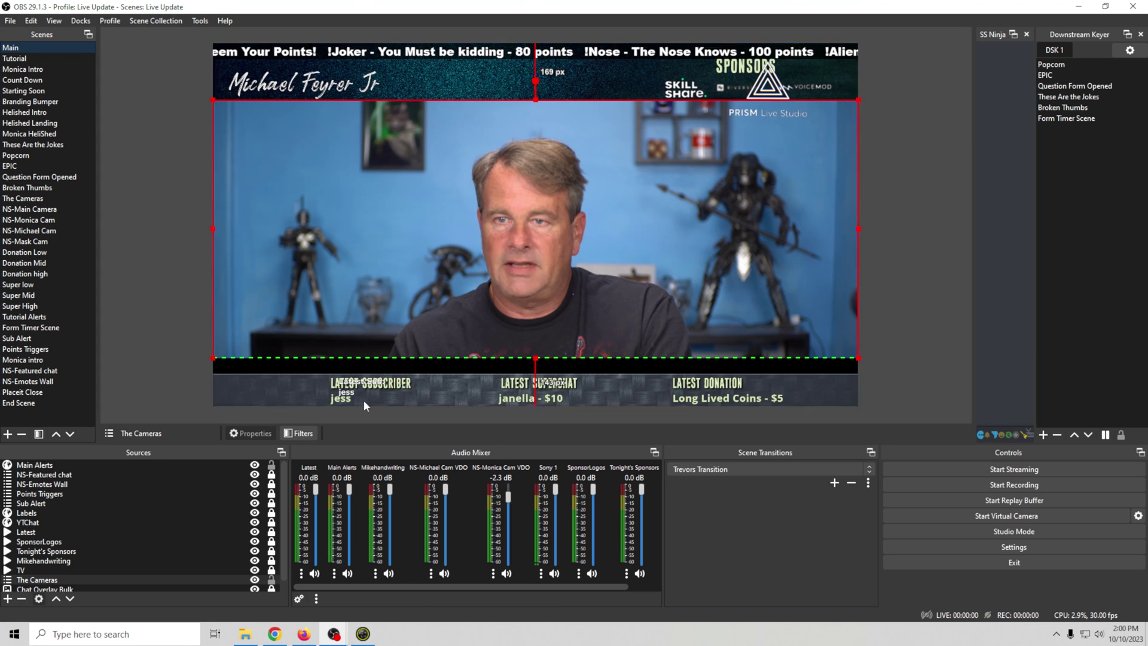
left_click(276, 634)
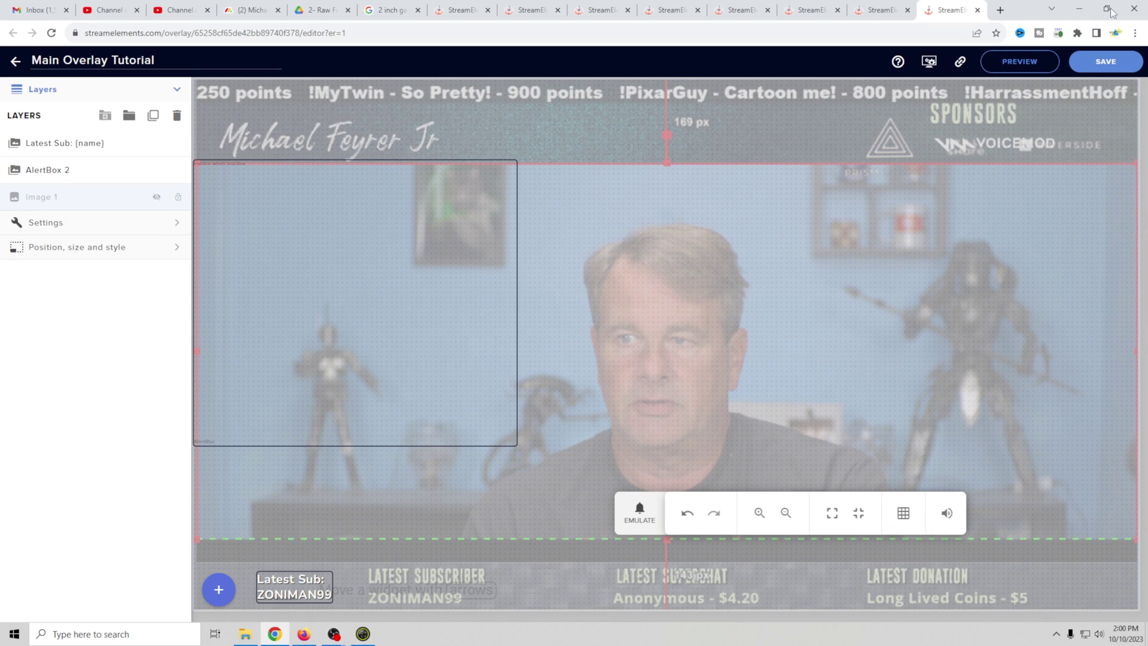
left_click(1107, 59)
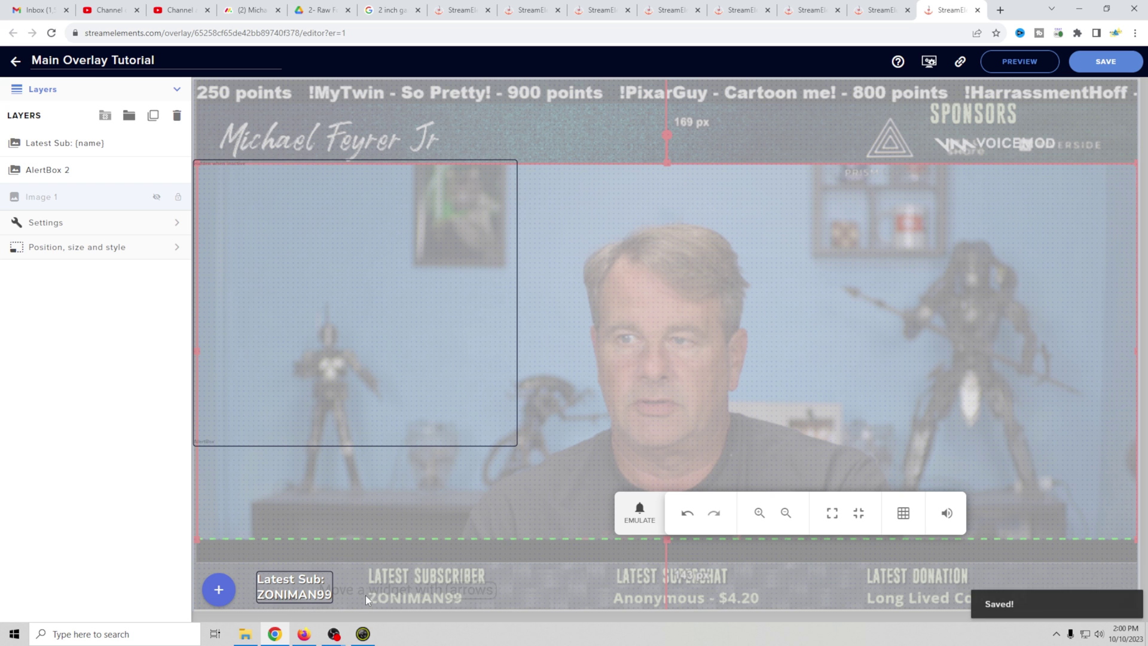
mouse_move(334, 633)
left_click(381, 579)
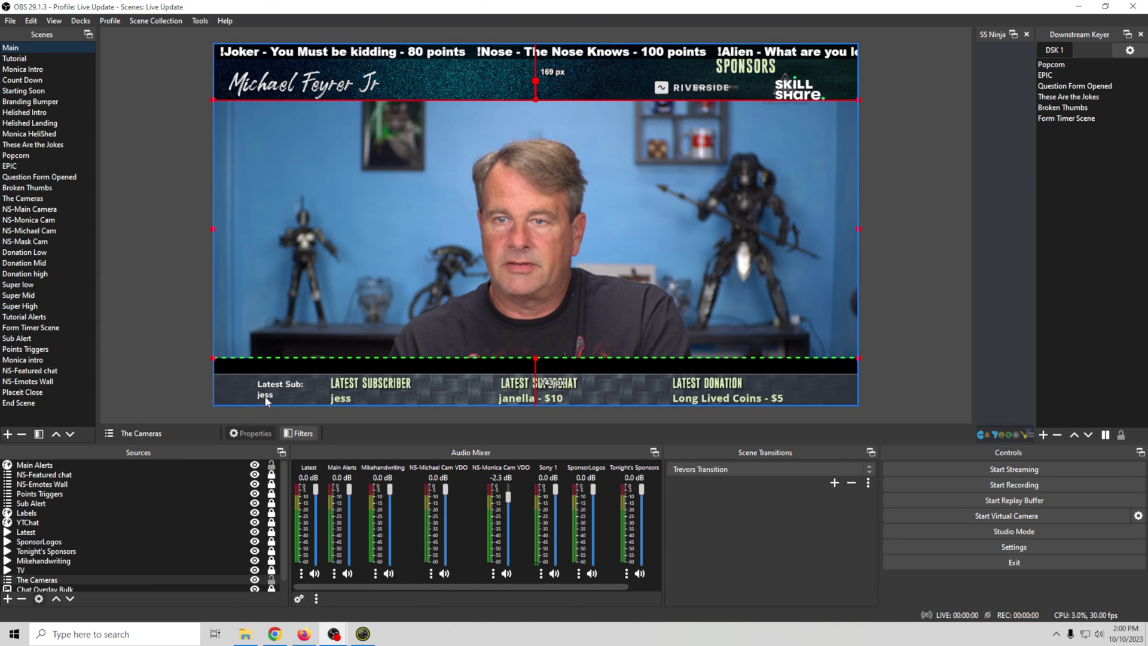